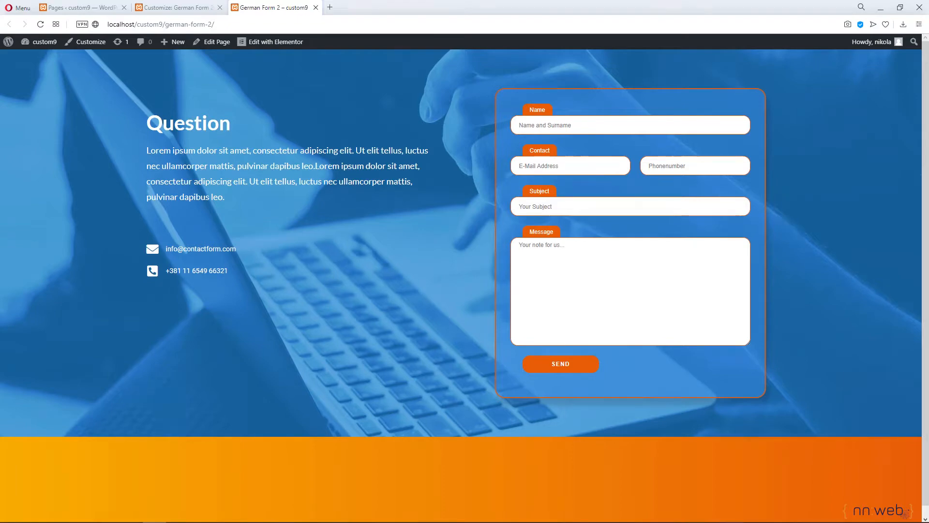
# Open the "Colorful contact section and form design" shot on Dribbble in a new tab, review it and close it
pyautogui.click(331, 9)
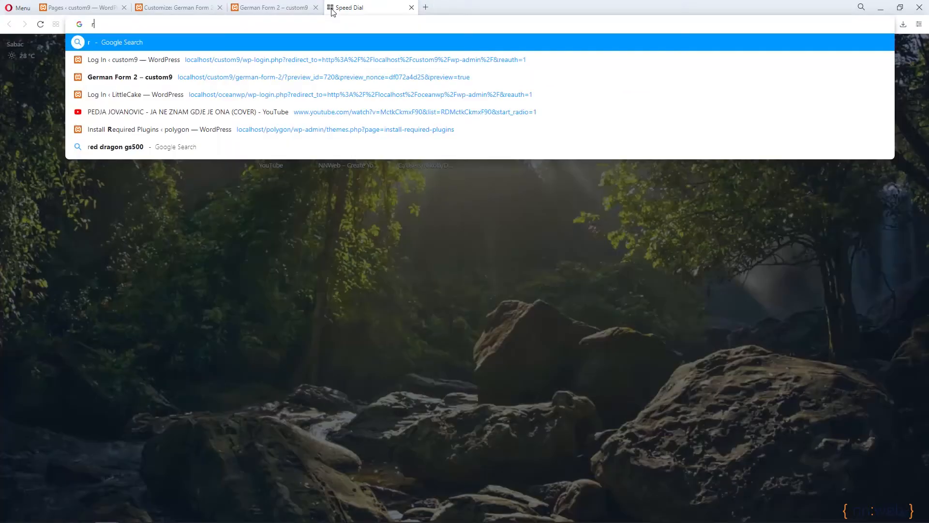
pyautogui.write('dri')
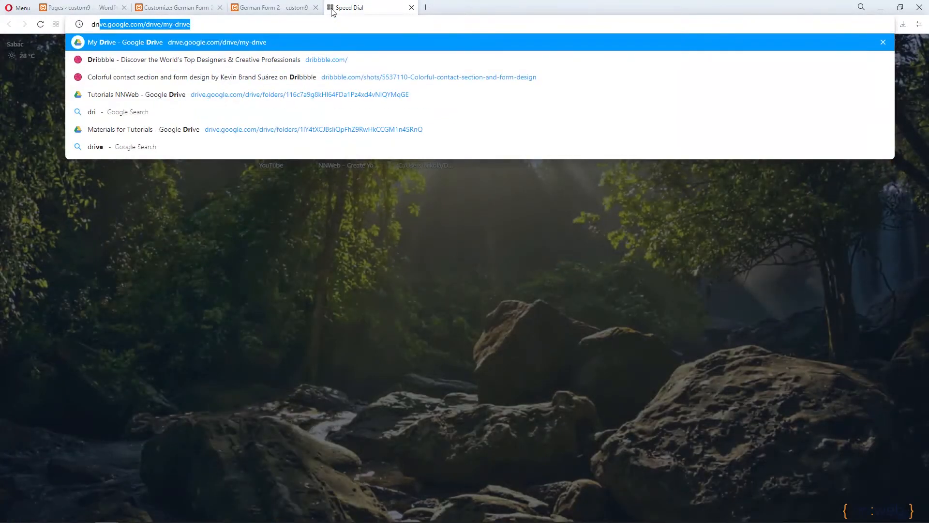
pyautogui.press('Down')
pyautogui.press('Down')
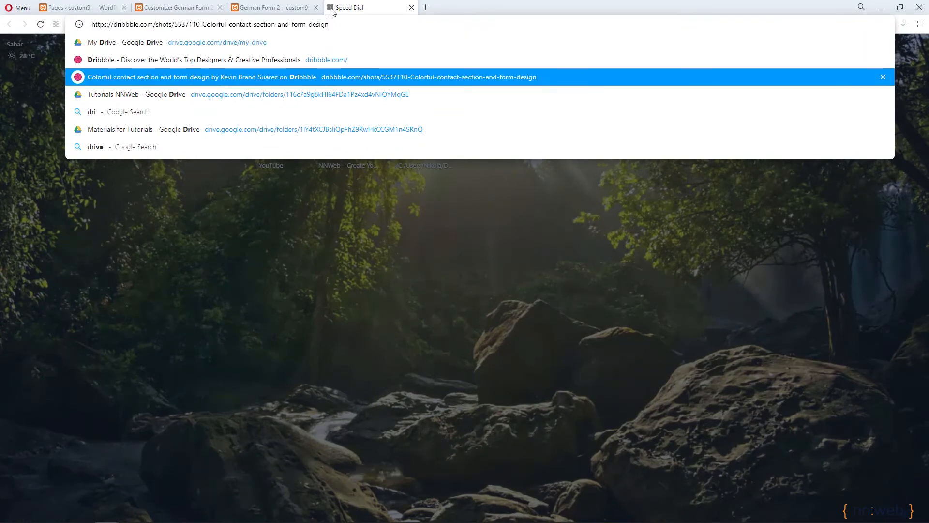
pyautogui.press('Return')
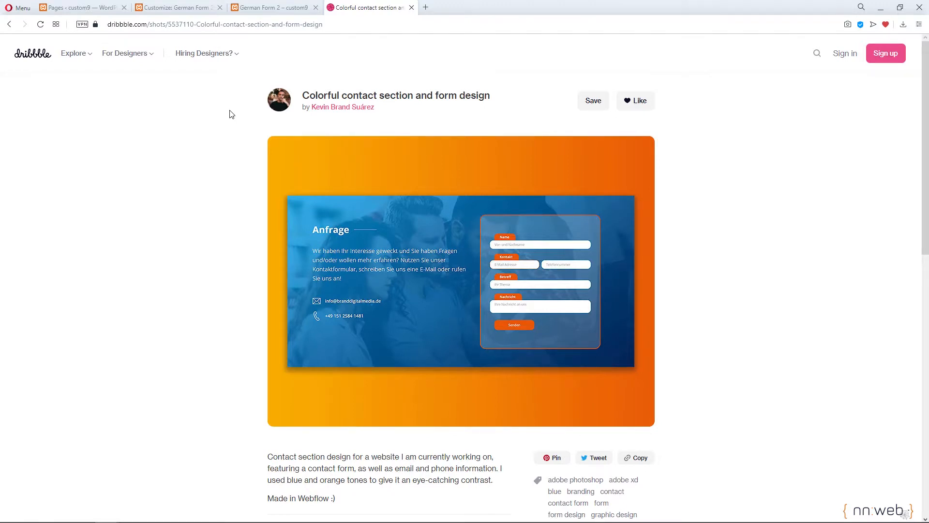
pyautogui.scroll(-5, 271, 209)
pyautogui.scroll(5, 270, 207)
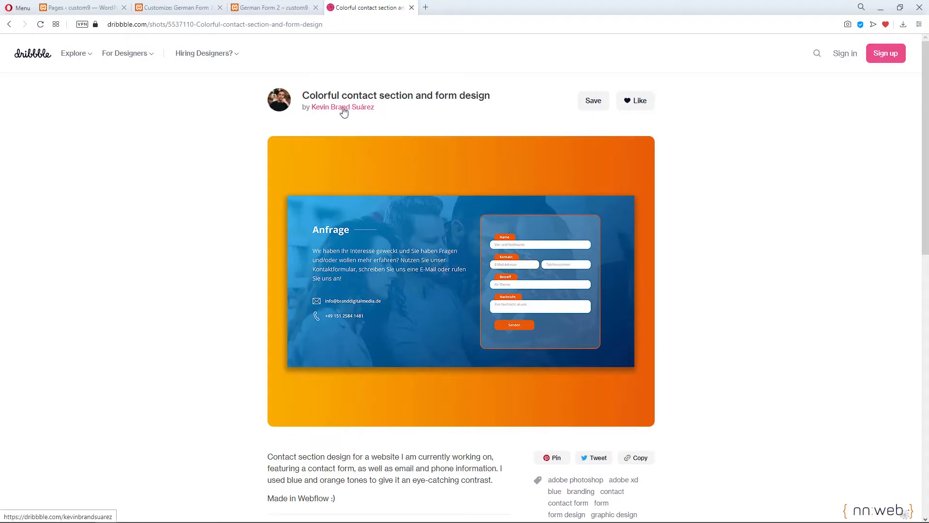
pyautogui.moveTo(343, 111)
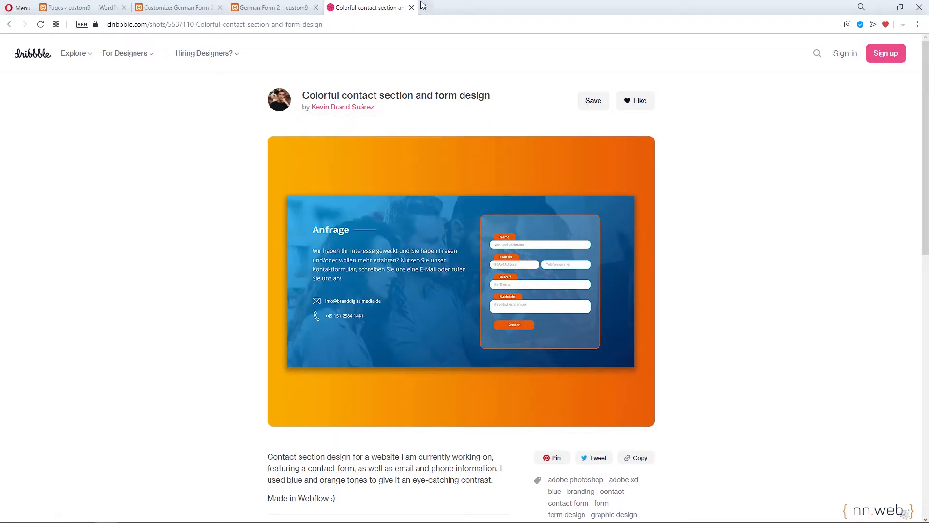
pyautogui.hotkey('ctrl', 'w')
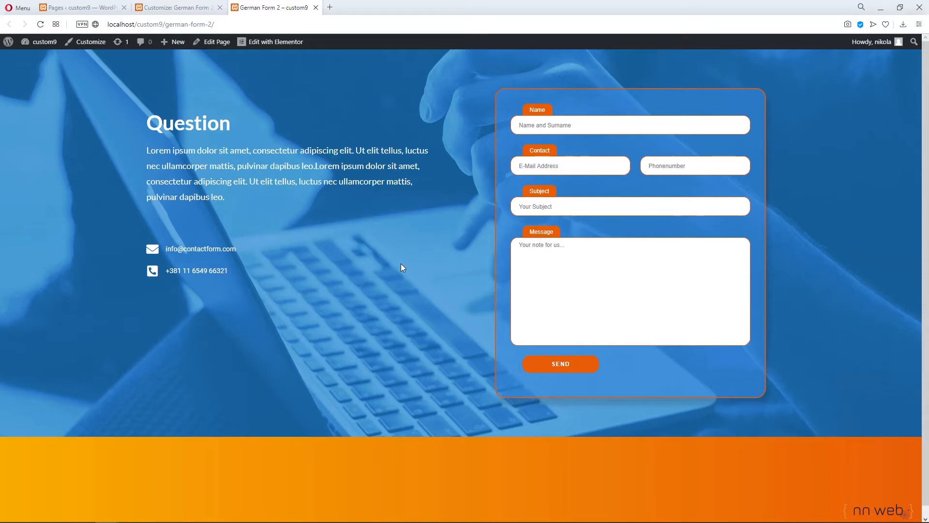
# Inspect the German Form 2 page in the responsive device preview, narrowing it to about 758 px wide to examine the form layout
pyautogui.rightClick(393, 292)
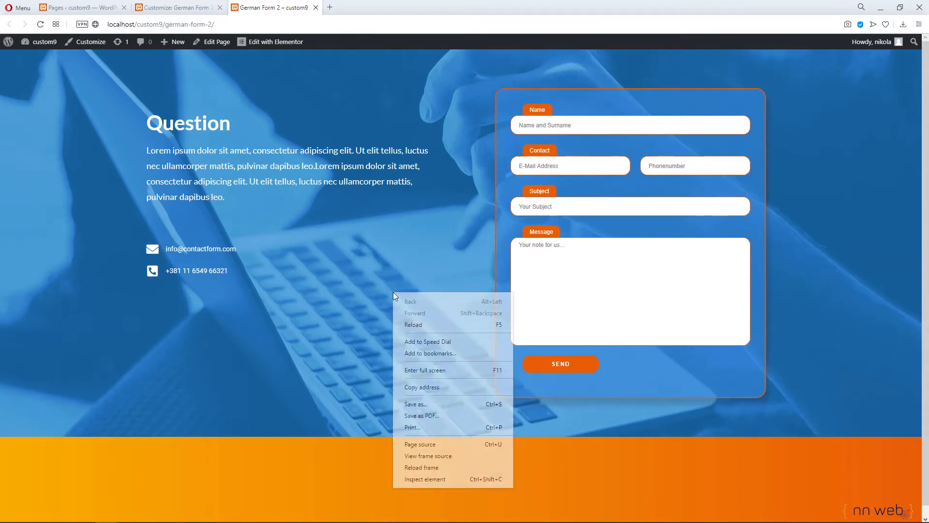
pyautogui.click(441, 479)
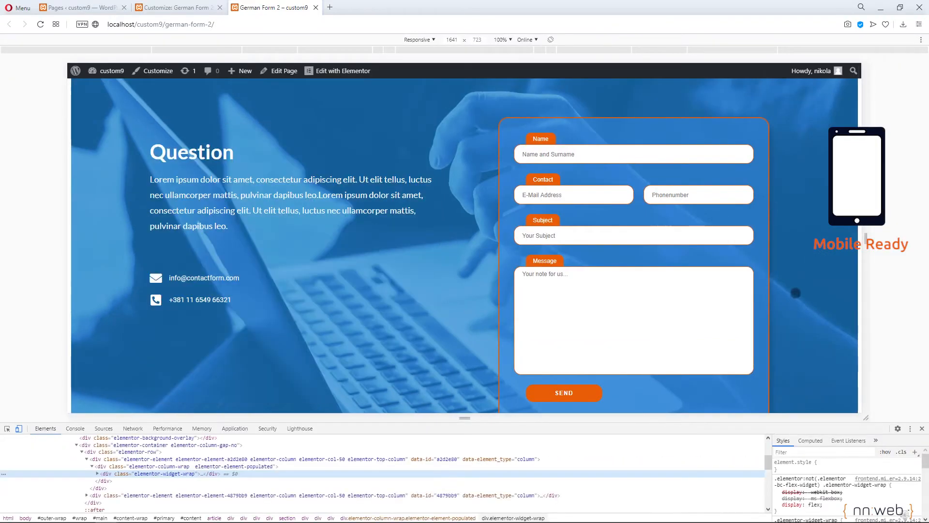
pyautogui.moveTo(865, 237); pyautogui.dragTo(708, 269)
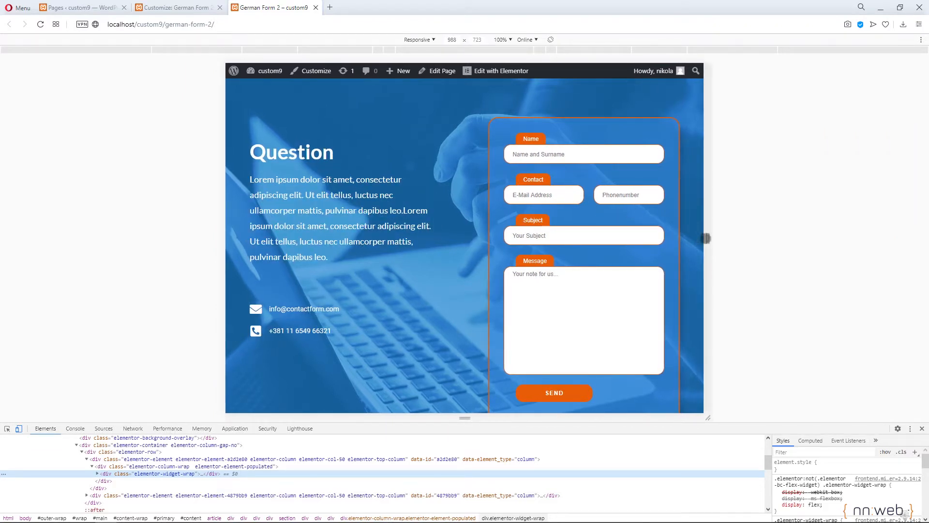
pyautogui.moveTo(706, 239); pyautogui.dragTo(701, 242)
pyautogui.scroll(-2, 555, 260)
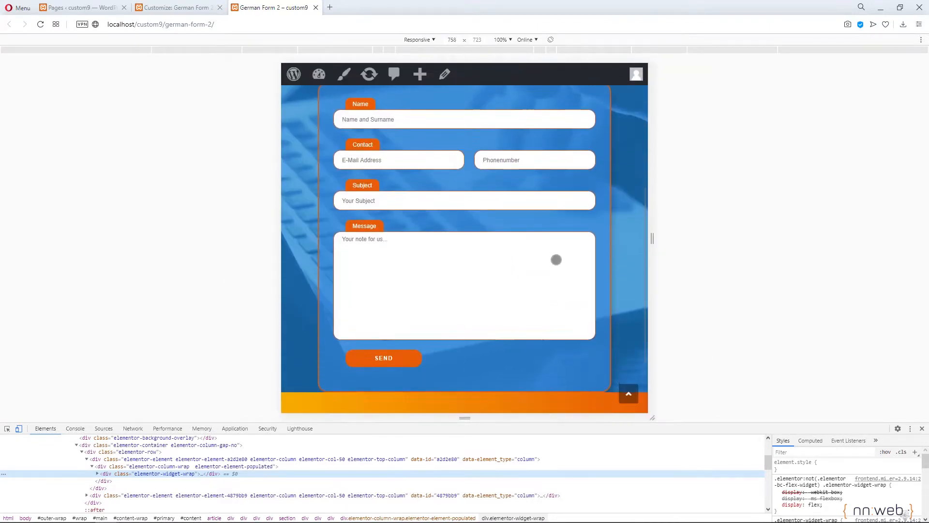
pyautogui.scroll(2, 556, 261)
pyautogui.scroll(5, 555, 260)
pyautogui.scroll(-6, 554, 259)
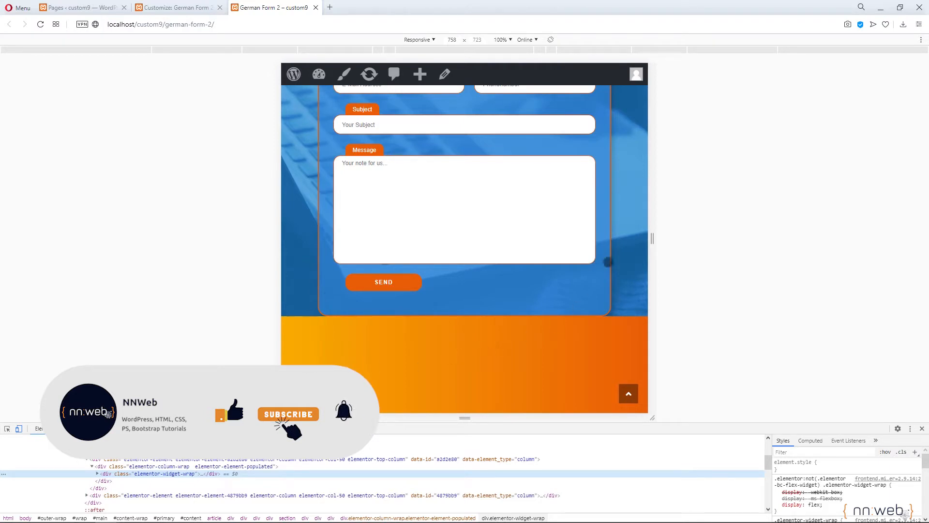
# Narrow the responsive preview to about 364 px and examine the mobile layout of the page
pyautogui.moveTo(649, 237); pyautogui.dragTo(558, 259)
pyautogui.scroll(-5, 502, 272)
pyautogui.scroll(8, 501, 271)
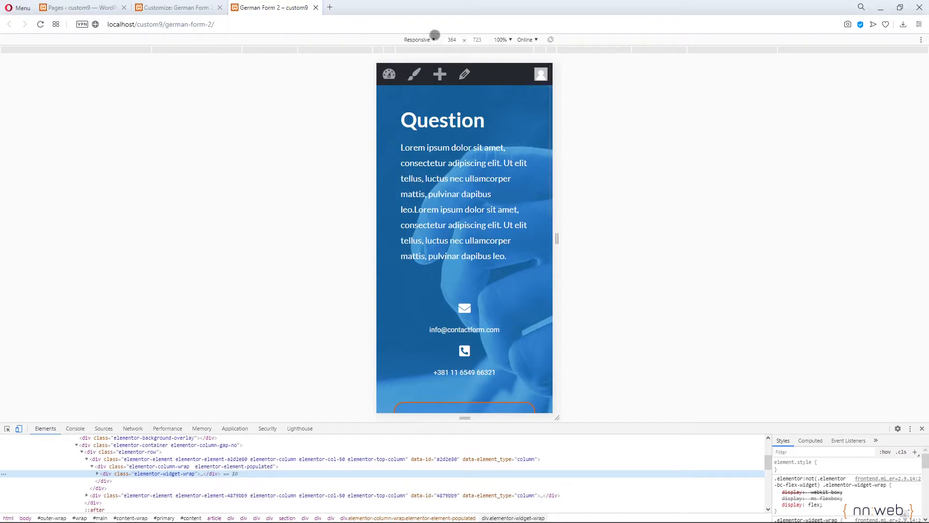
# Examine the heading, contact details and form fields in the iPhone 5/SE preview and close the developer tools
pyautogui.click(433, 39)
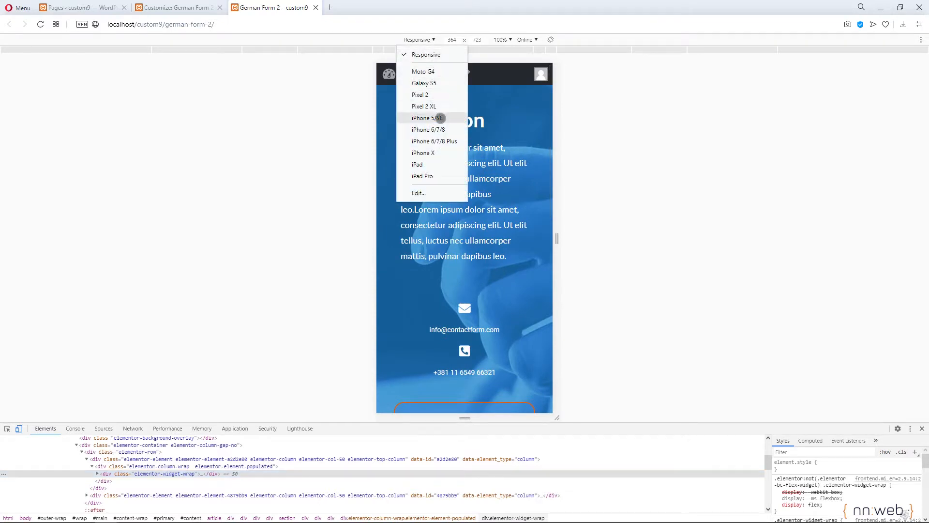
pyautogui.click(435, 117)
pyautogui.scroll(-15, 467, 205)
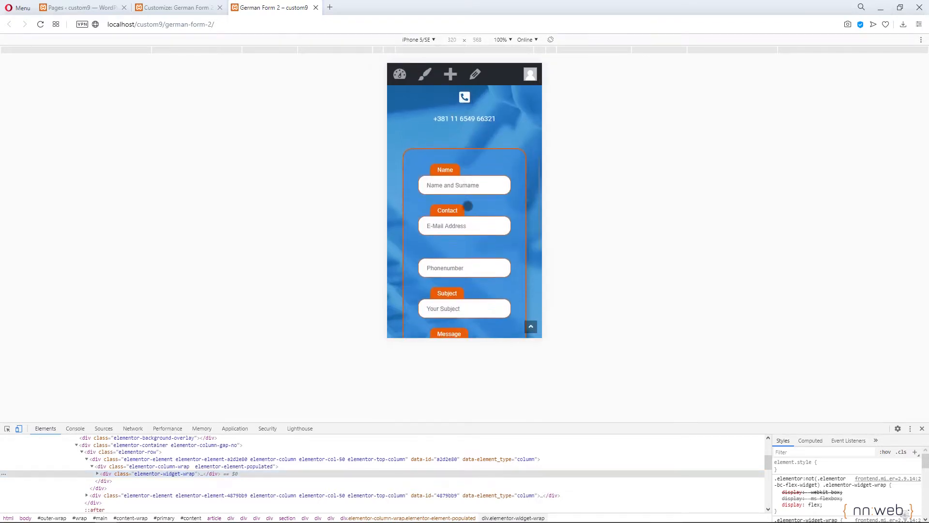
pyautogui.scroll(-2, 467, 206)
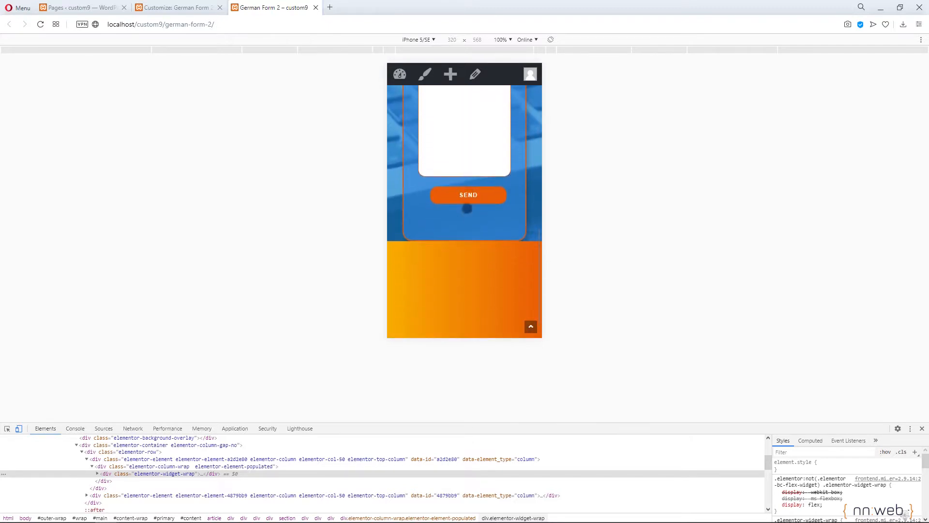
pyautogui.scroll(8, 467, 207)
pyautogui.scroll(4, 465, 207)
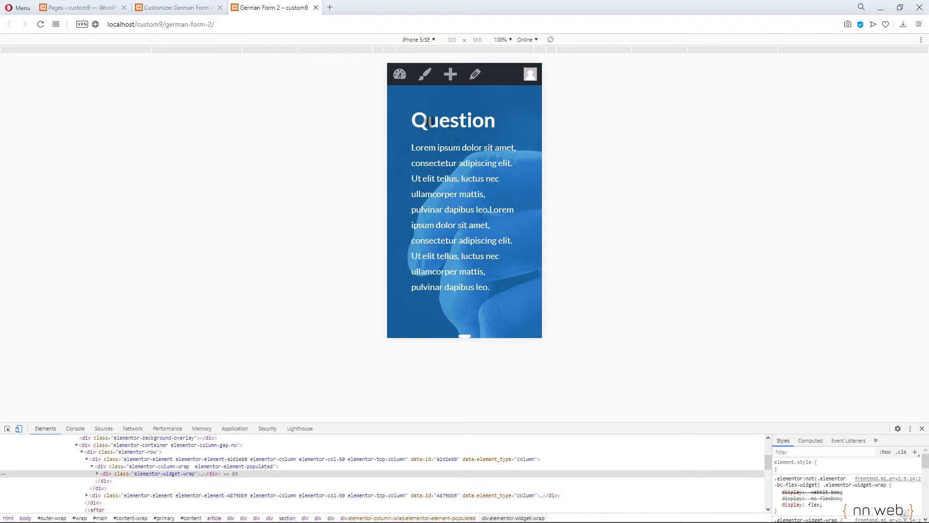
pyautogui.scroll(-4, 444, 199)
pyautogui.scroll(-3, 443, 199)
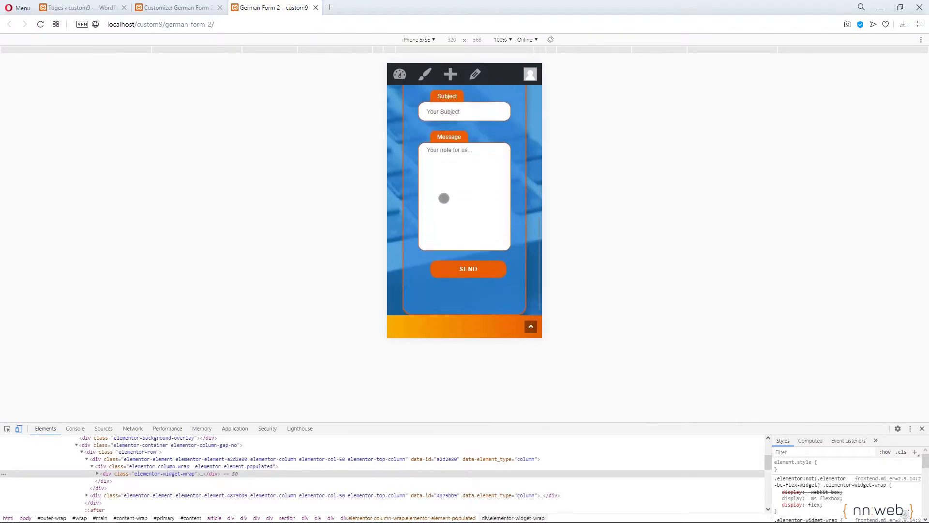
pyautogui.scroll(8, 459, 159)
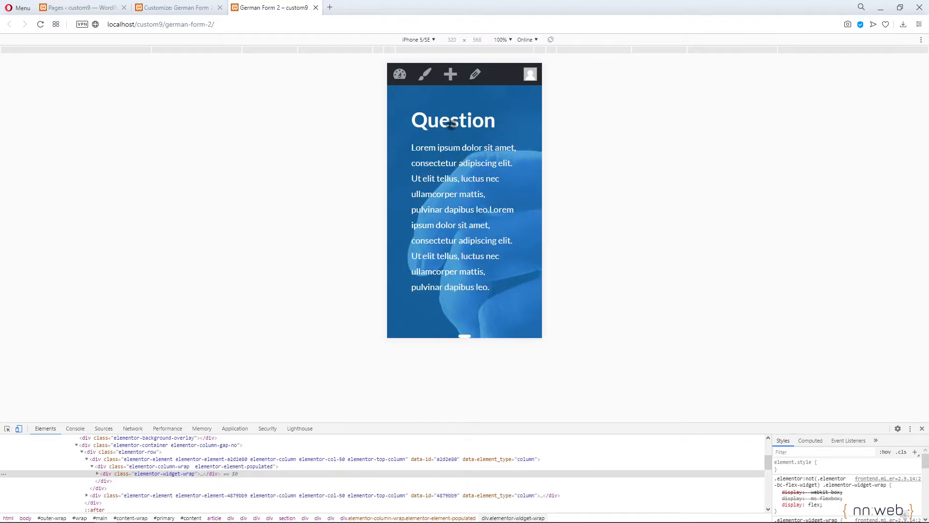
pyautogui.scroll(-2, 453, 129)
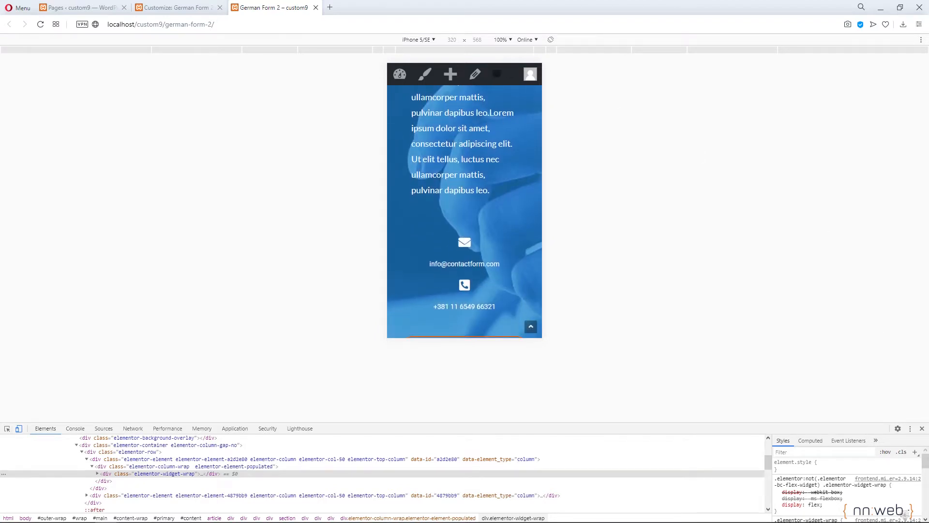
pyautogui.click(419, 40)
pyautogui.click(425, 70)
pyautogui.hotkey('ctrl', 'shift', 'i')
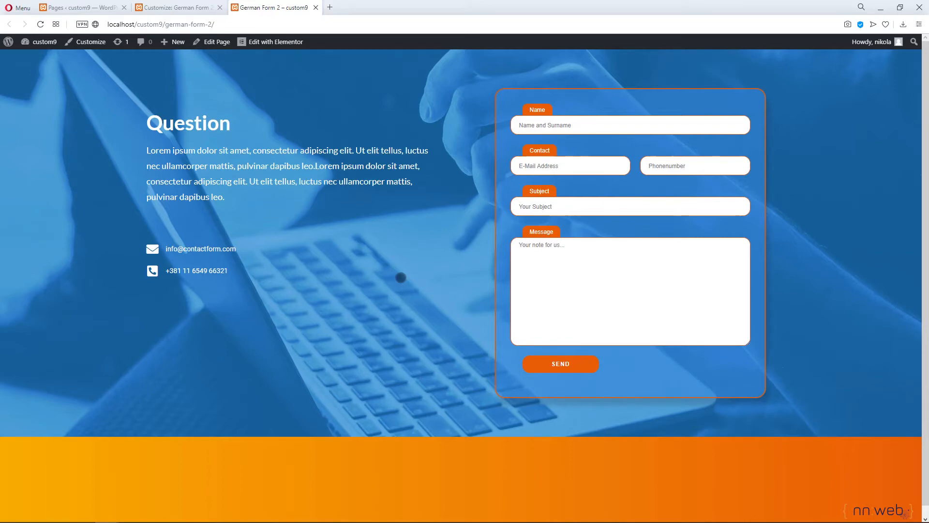
# Add a new WordPress page from the Pages list and title it "Orange Form"
pyautogui.click(68, 4)
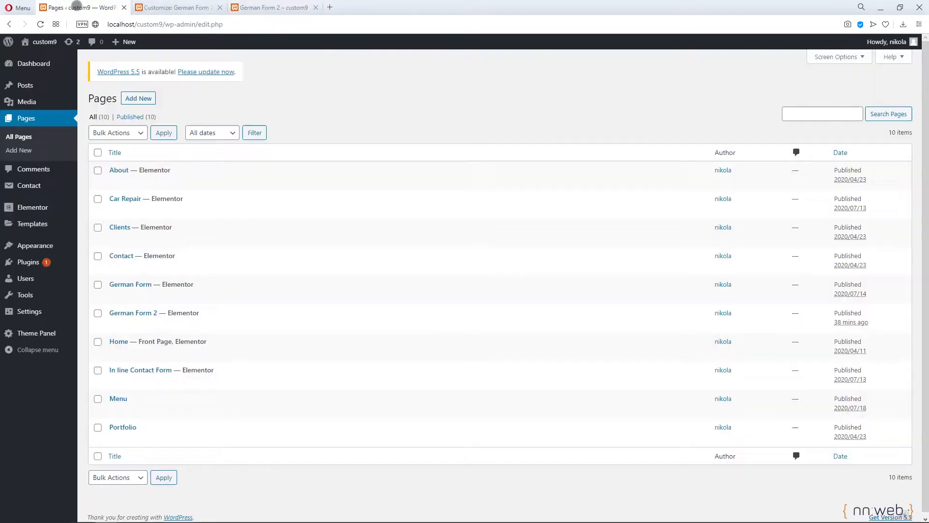
pyautogui.click(139, 98)
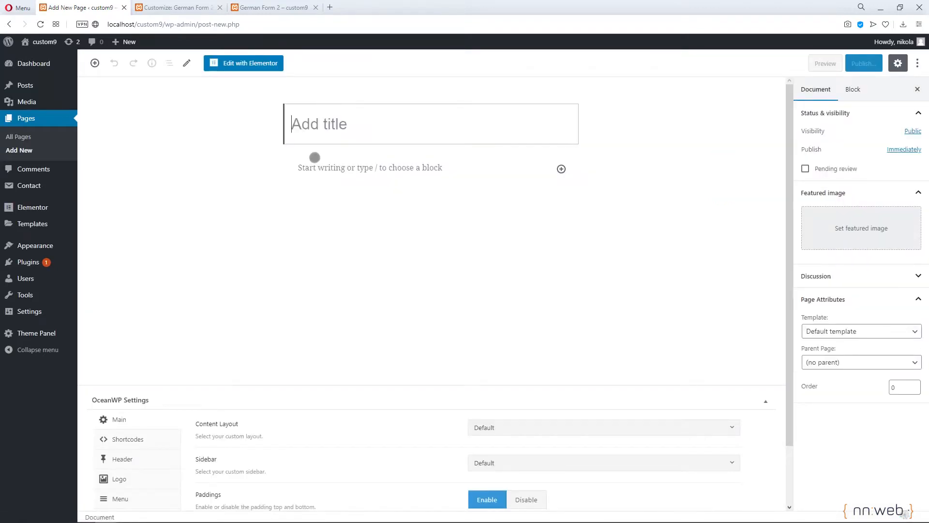
pyautogui.write('Orange')
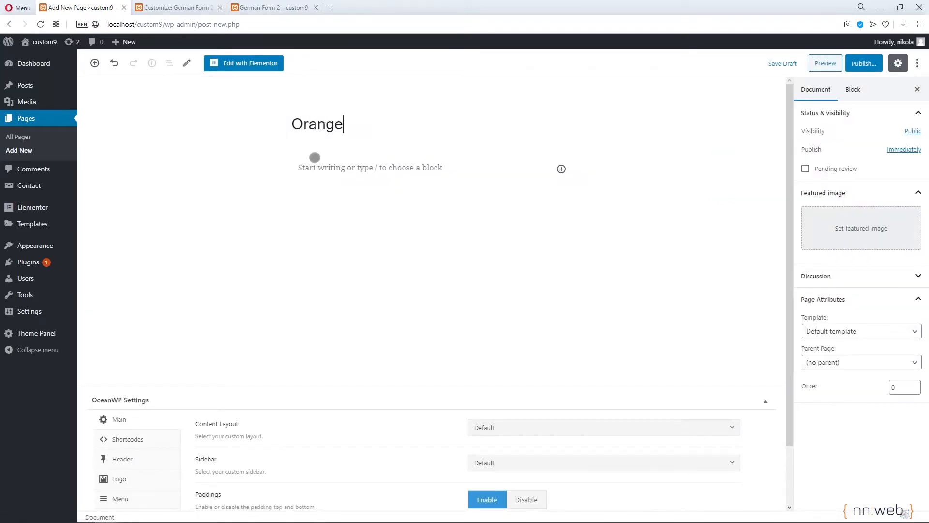
pyautogui.write(' Form')
# In the OceanWP settings of the page, set the content layout to Full Width and disable the paddings
pyautogui.scroll(-2, 314, 157)
pyautogui.click(511, 363)
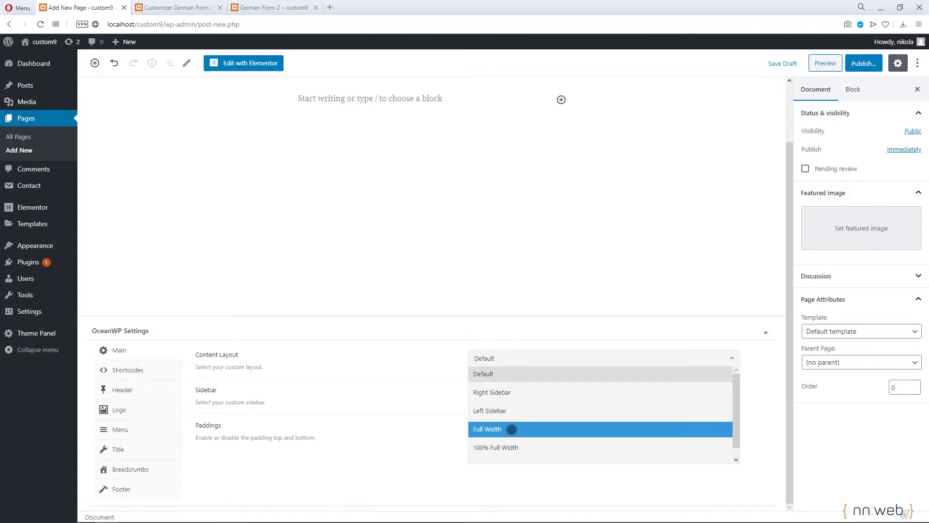
pyautogui.click(511, 429)
pyautogui.click(493, 392)
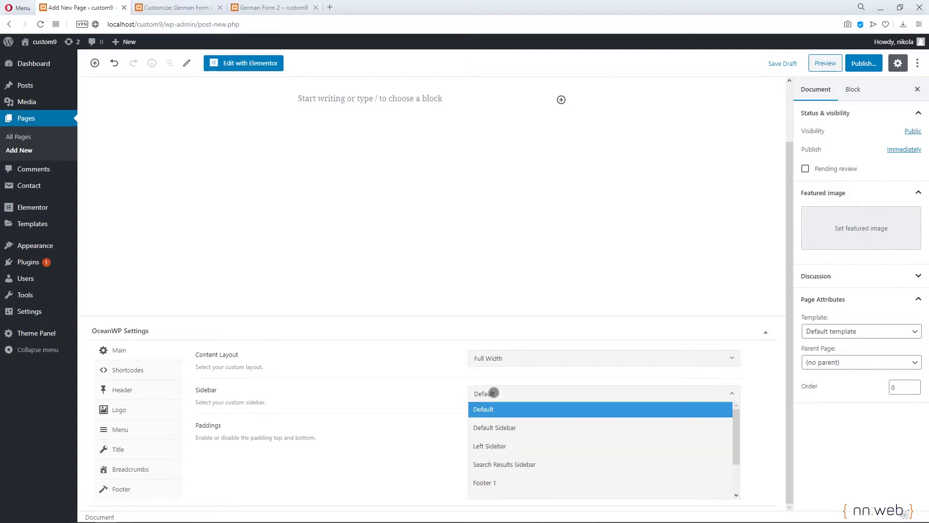
pyautogui.click(499, 392)
pyautogui.click(525, 429)
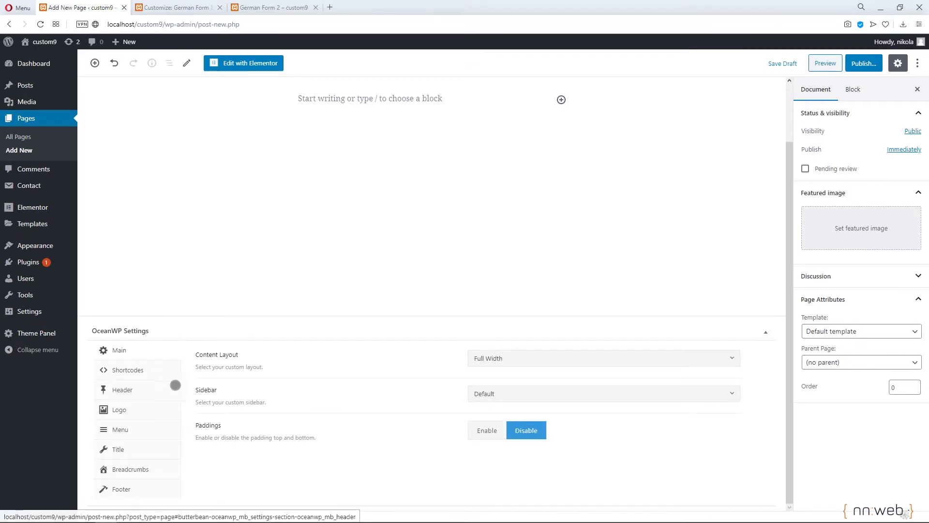
# Disable the top bar, the header and the page title in the page's OceanWP settings
pyautogui.click(138, 389)
pyautogui.click(569, 359)
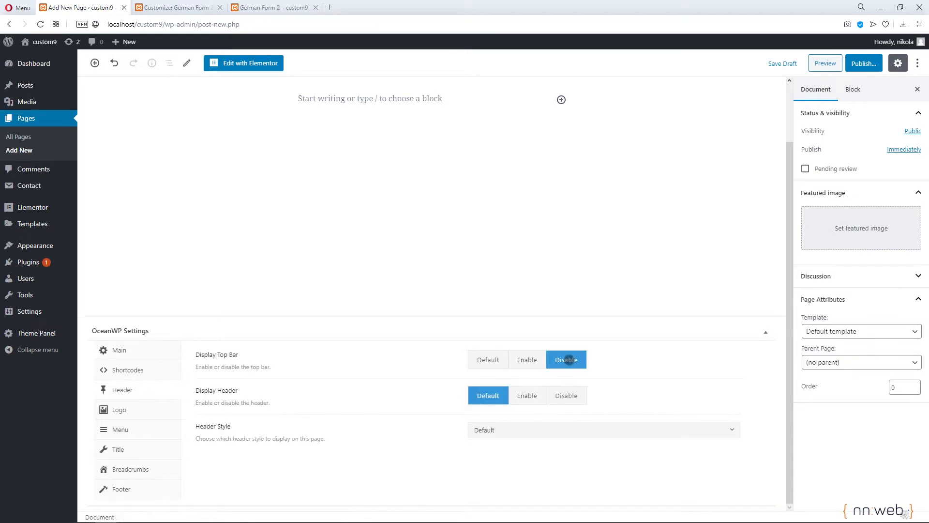
pyautogui.click(568, 394)
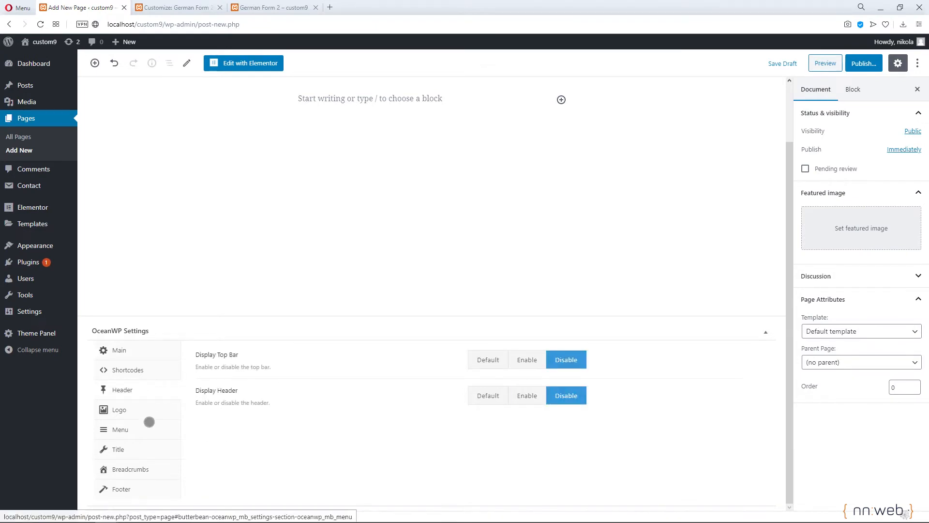
pyautogui.click(148, 449)
pyautogui.click(571, 359)
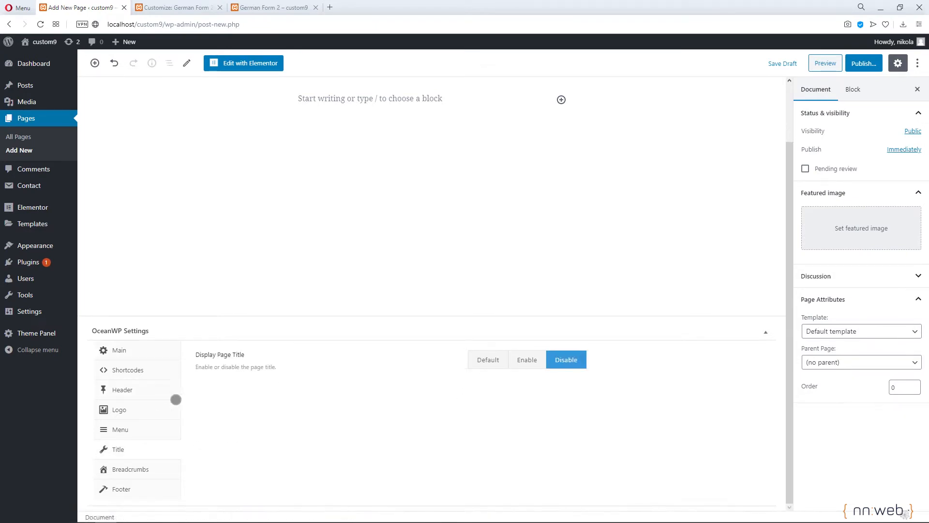
# Disable the footer widgets area and the copyright area for the page
pyautogui.click(150, 489)
pyautogui.click(574, 361)
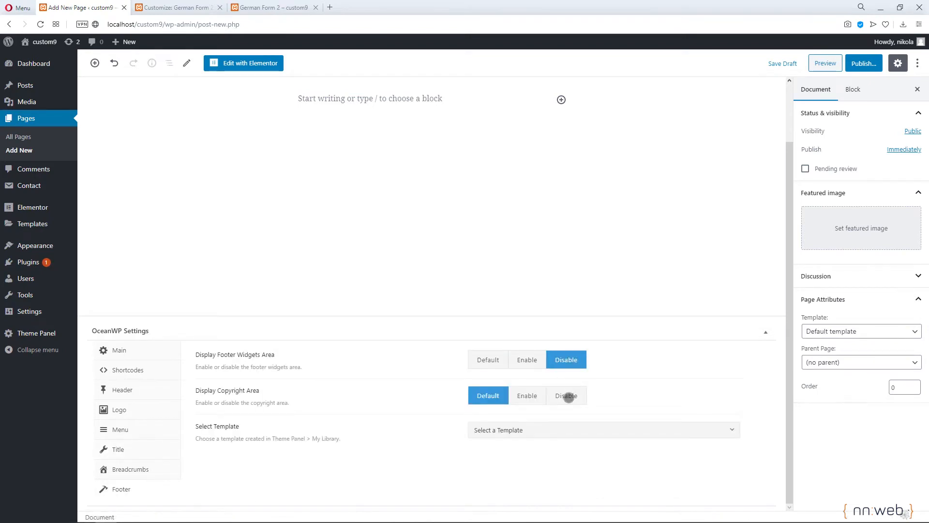
pyautogui.click(569, 397)
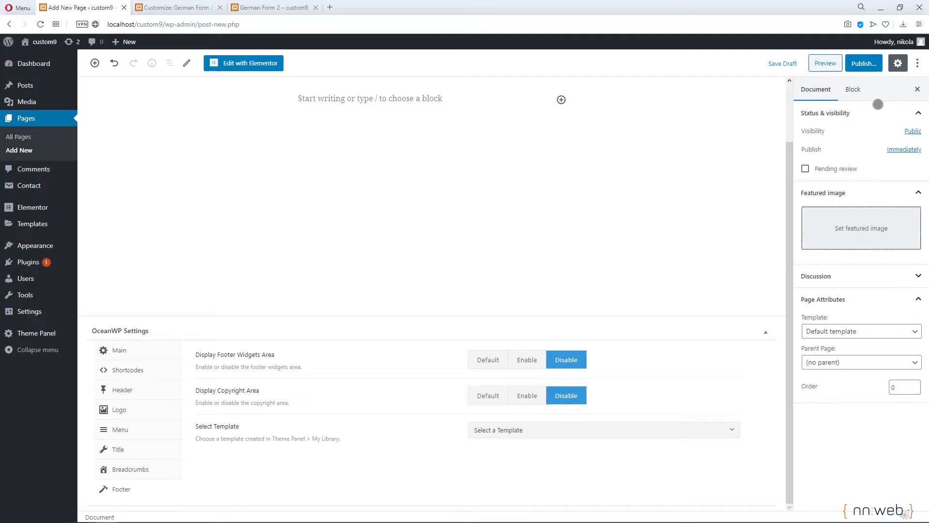
# Publish the Orange Form page, retrying until it is live
pyautogui.click(866, 63)
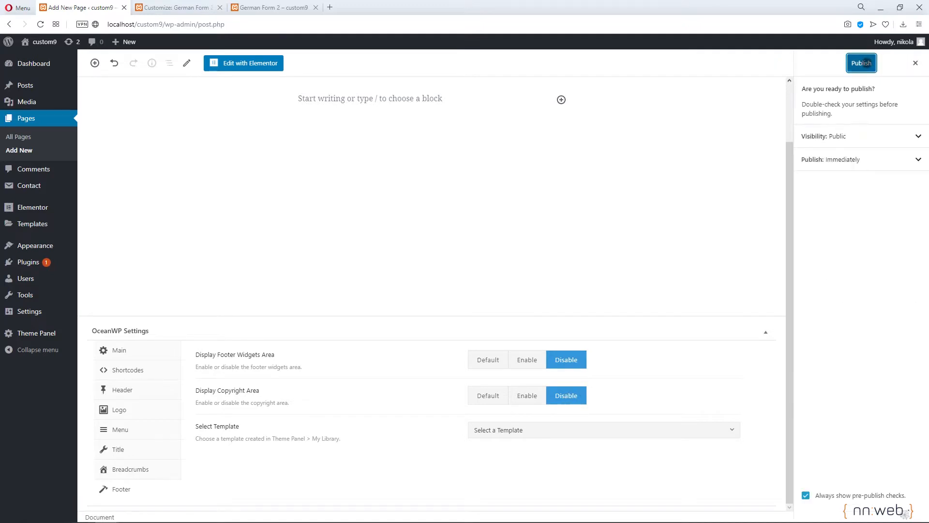
pyautogui.click(861, 63)
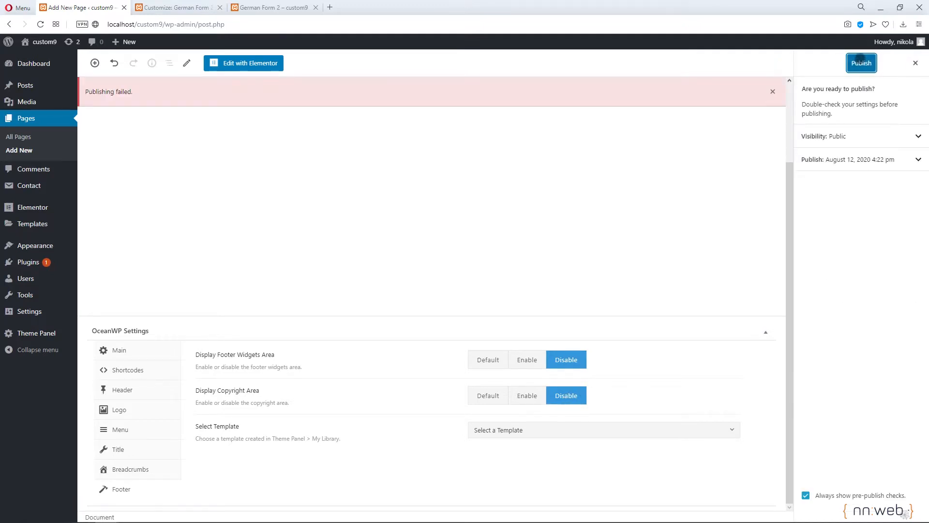
pyautogui.click(860, 61)
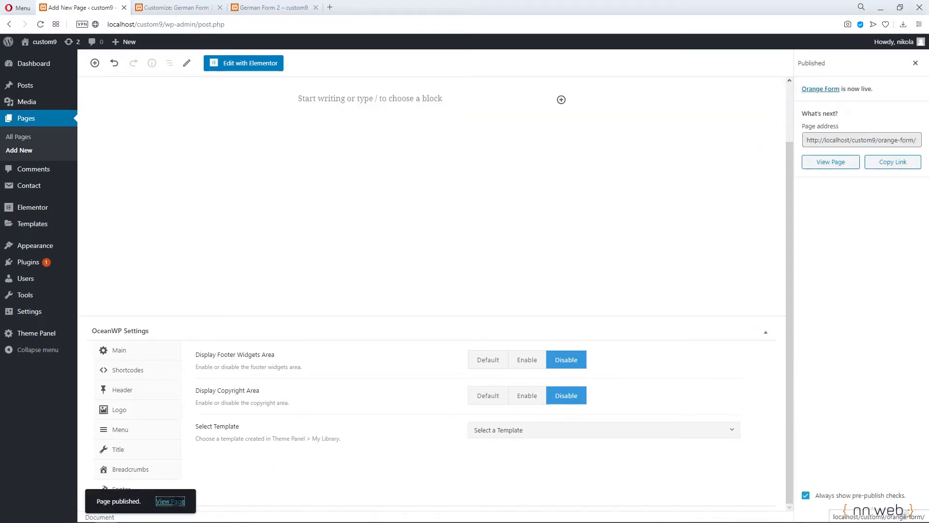
# View the published Orange Form page in a new browser tab, and close that tab
pyautogui.rightClick(174, 501)
pyautogui.click(214, 383)
pyautogui.click(191, 8)
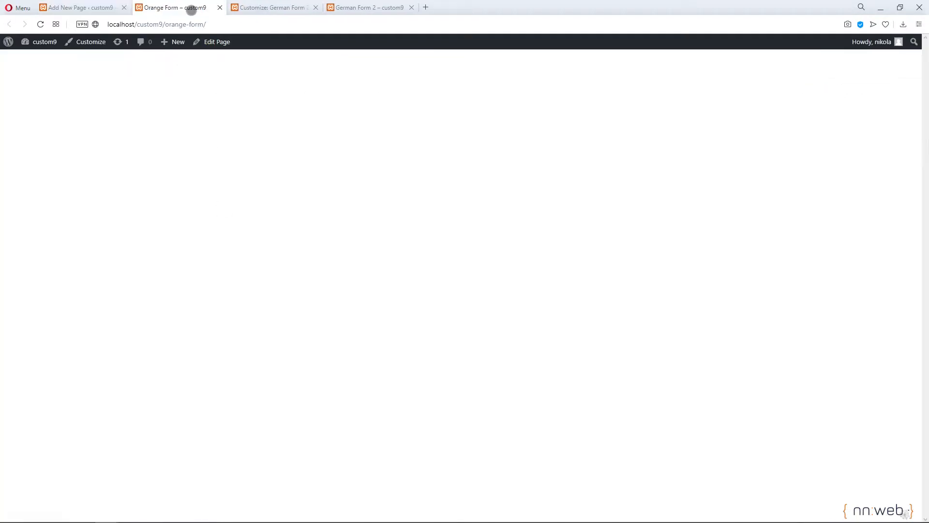
pyautogui.middleClick(182, 7)
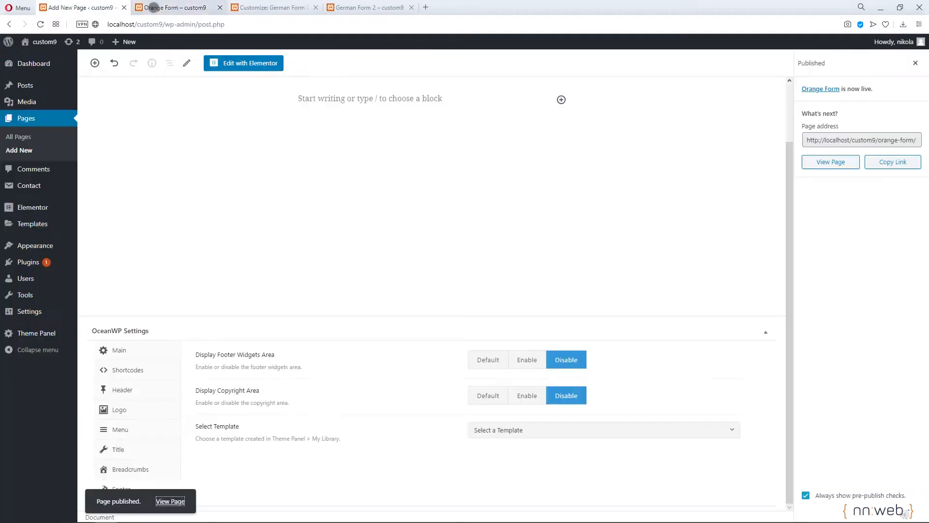
# Open the Orange Form page in Elementor and add a section with a one-column structure
pyautogui.click(227, 63)
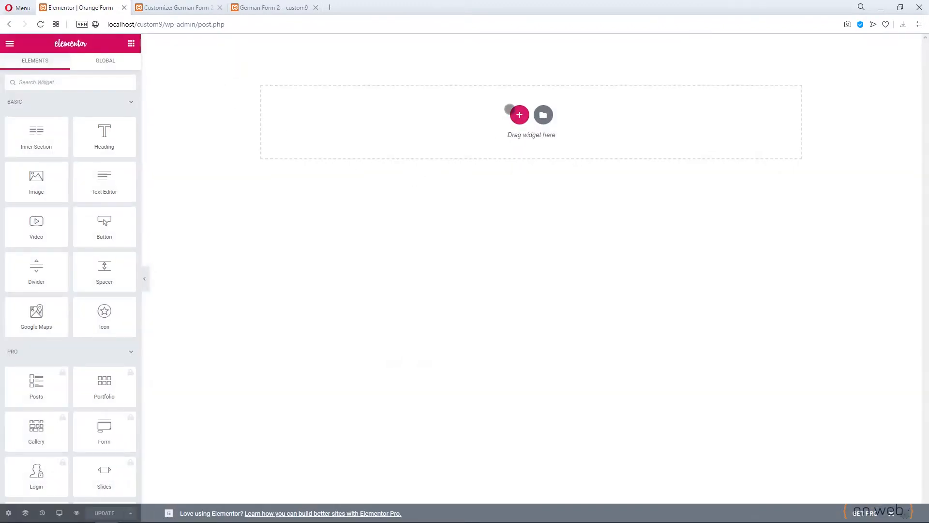
pyautogui.click(515, 116)
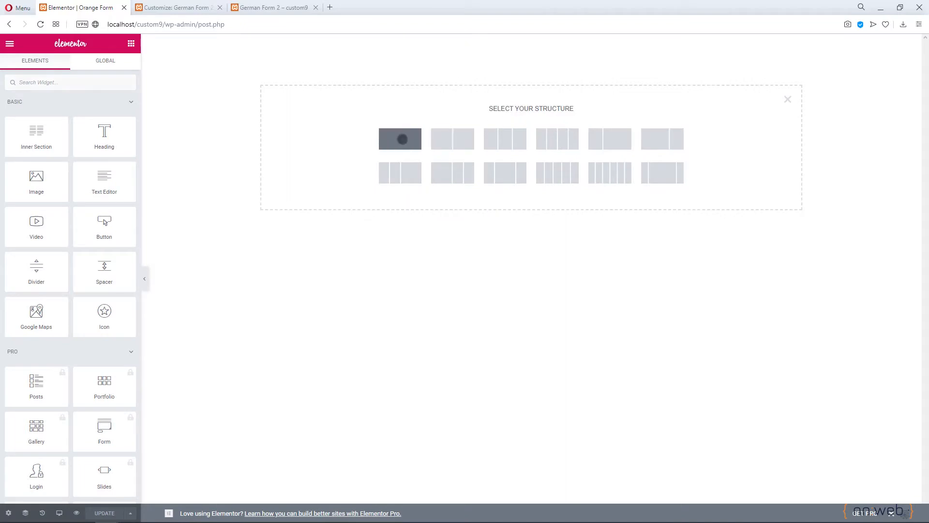
pyautogui.click(402, 140)
# Stretch the section, set its content width to Full Width and its columns gap to No Gap
pyautogui.click(115, 115)
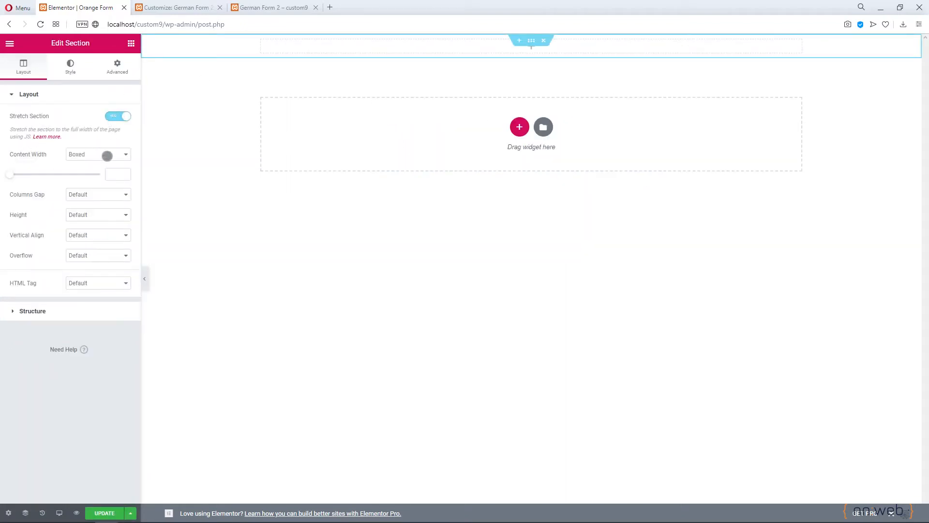
pyautogui.click(107, 154)
pyautogui.click(107, 173)
pyautogui.click(107, 173)
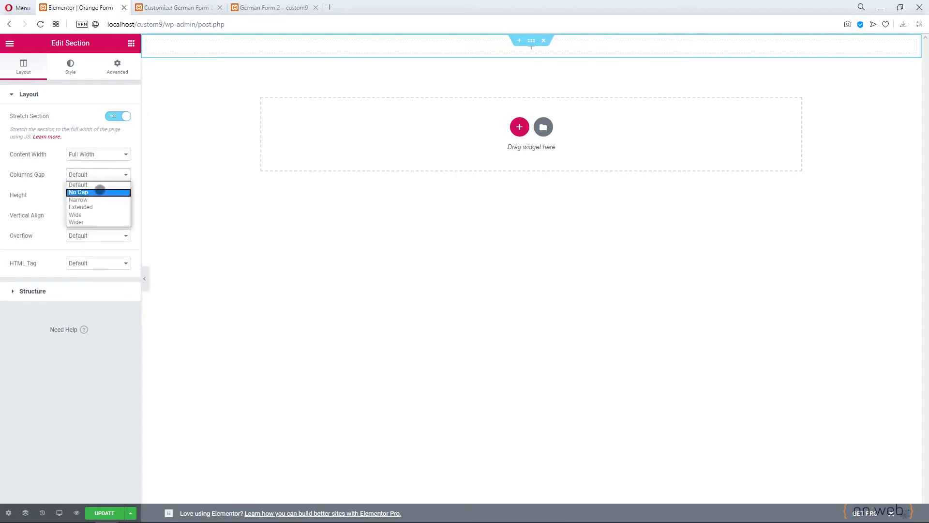
pyautogui.click(97, 188)
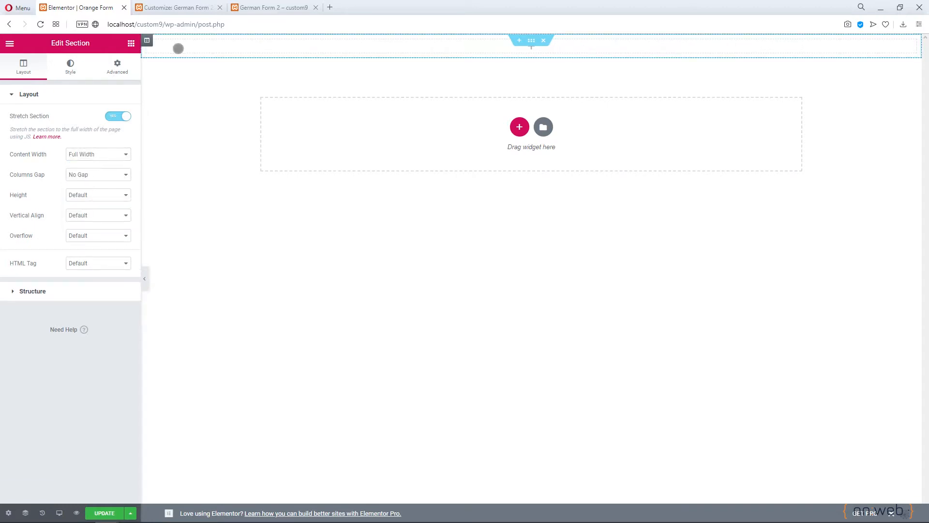
# Duplicate the section's column, and set the section's content width to Boxed at 1400
pyautogui.rightClick(147, 40)
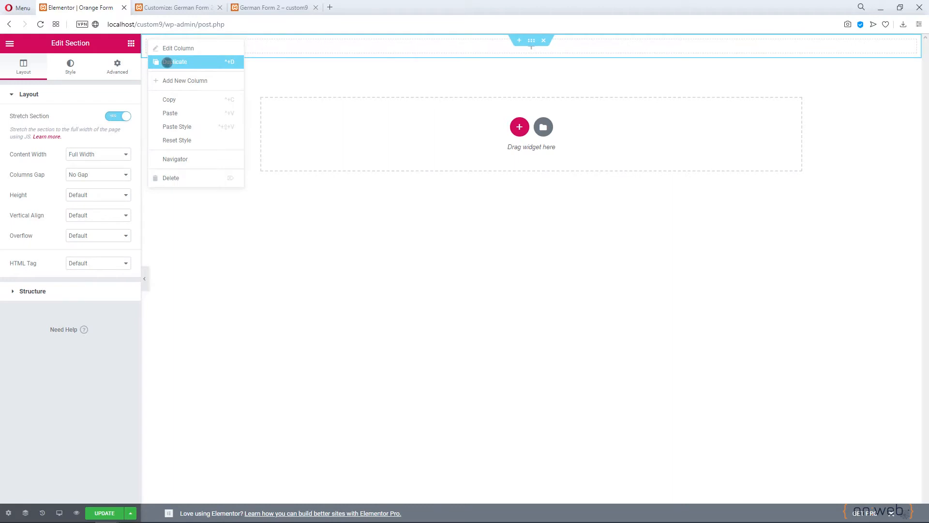
pyautogui.click(167, 62)
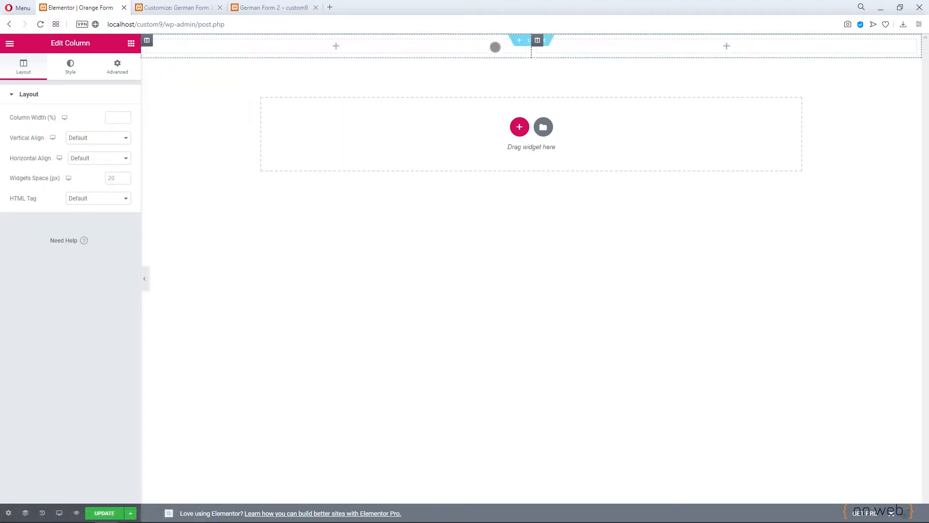
pyautogui.click(531, 41)
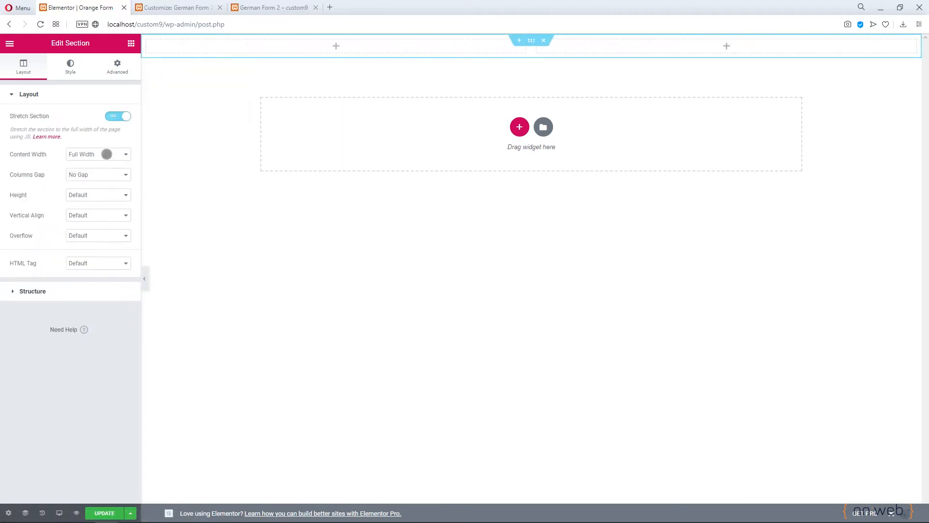
pyautogui.click(107, 153)
pyautogui.click(103, 163)
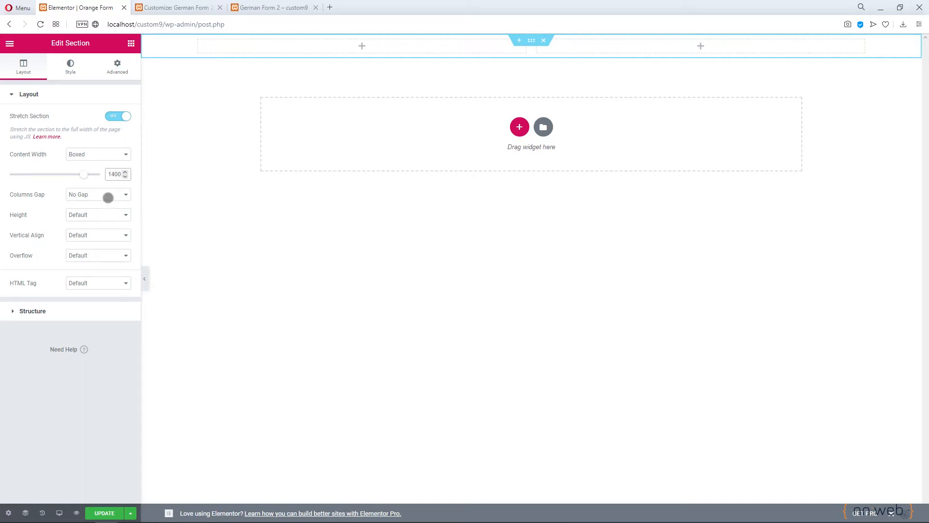
# Set the section's height to Min Height with a minimum of 800 px
pyautogui.click(102, 214)
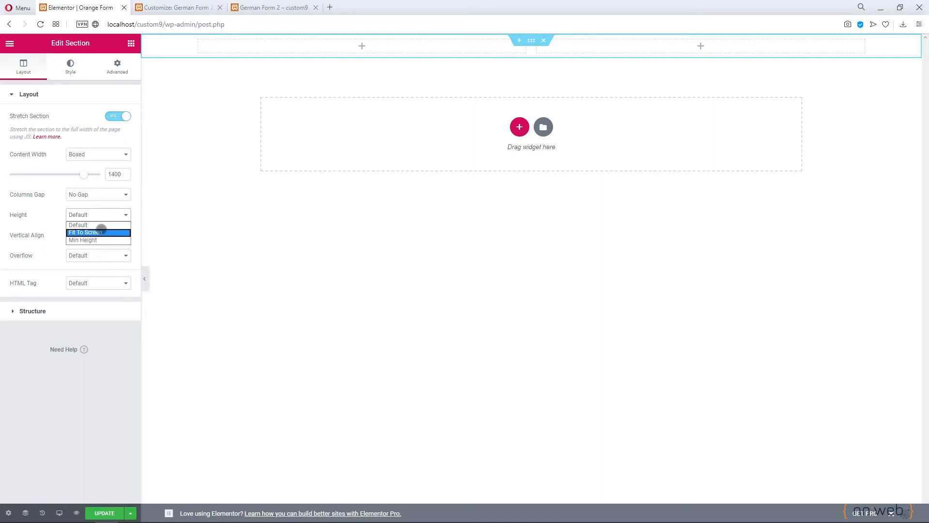
pyautogui.click(92, 240)
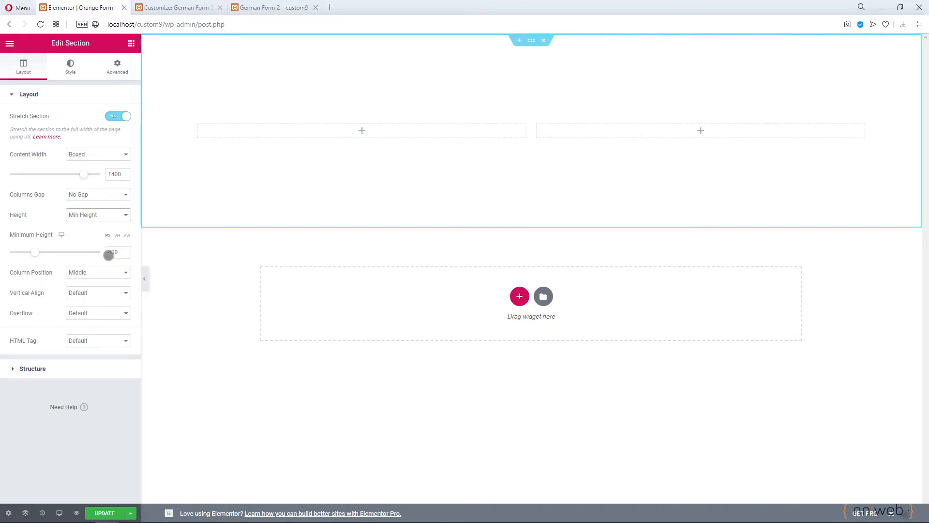
pyautogui.write('800')
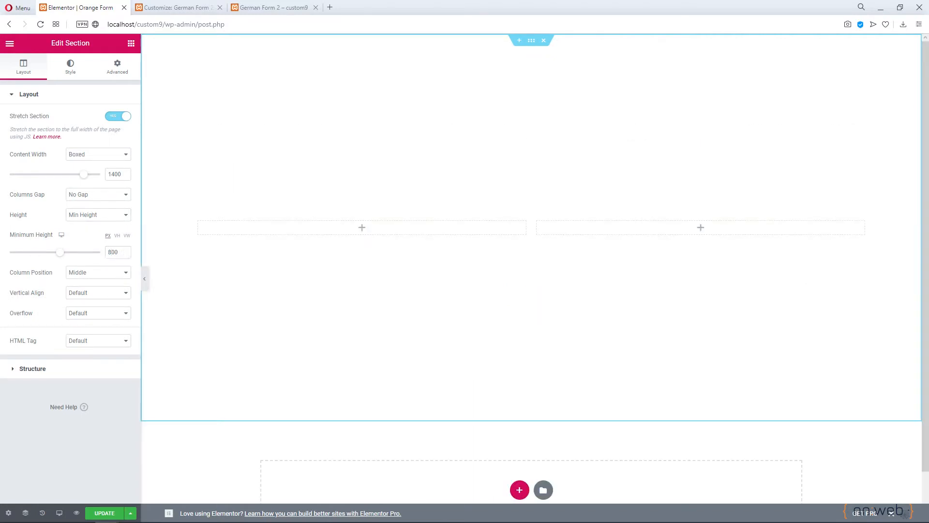
# Give the section a classic background with the image Background-LapTop-Light-2.jpg from the media library
pyautogui.click(59, 67)
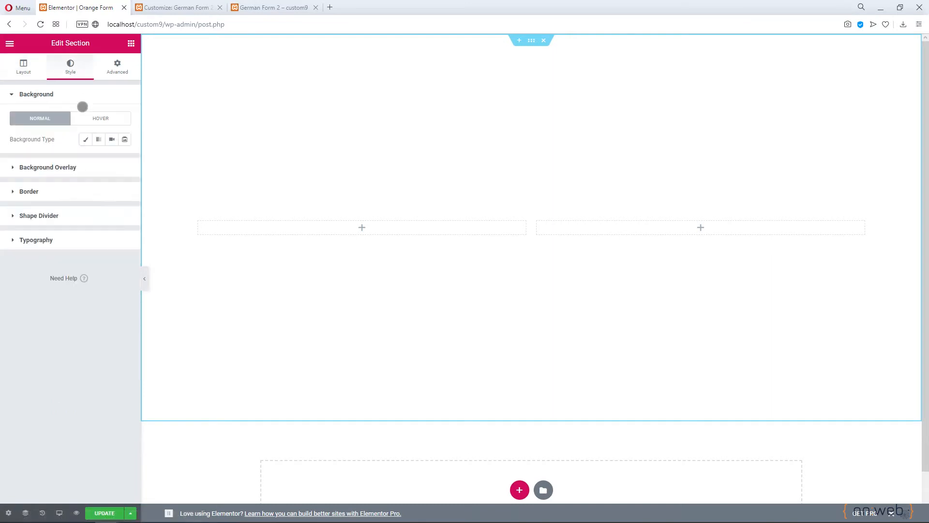
pyautogui.click(82, 140)
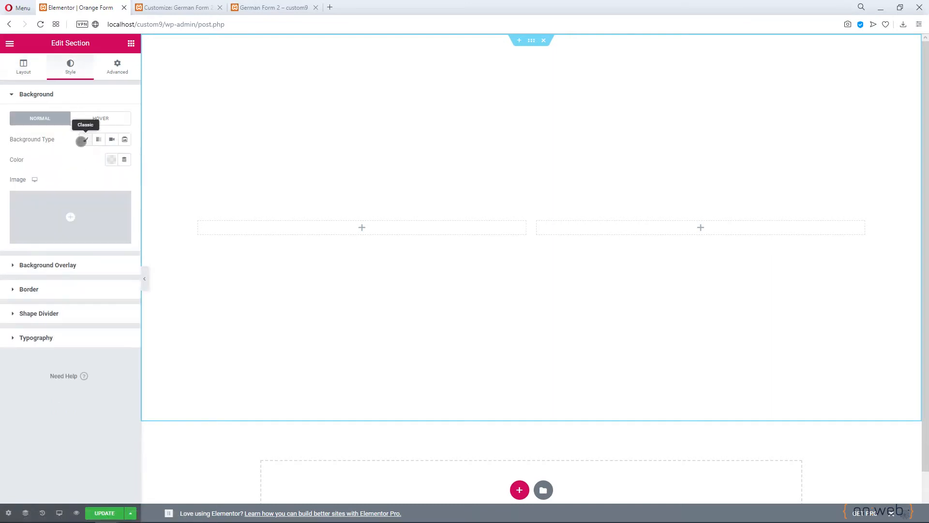
pyautogui.click(100, 206)
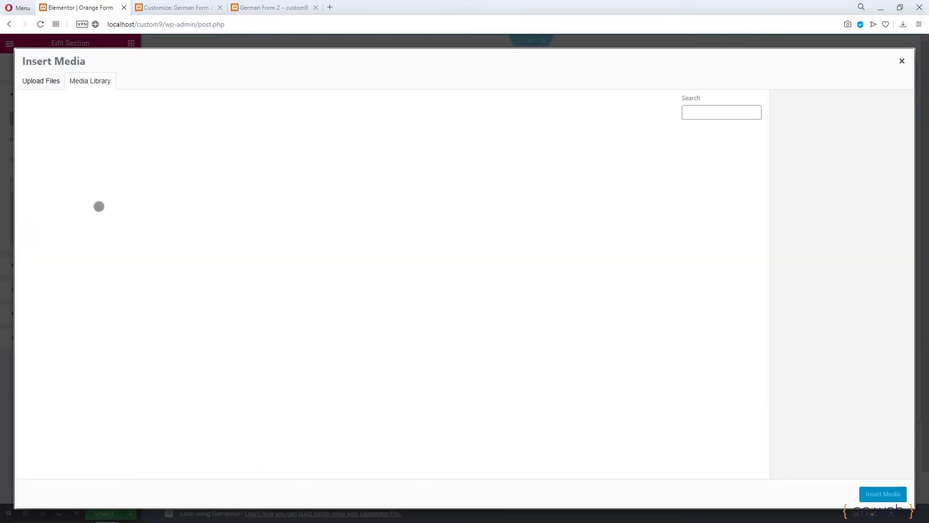
pyautogui.click(58, 158)
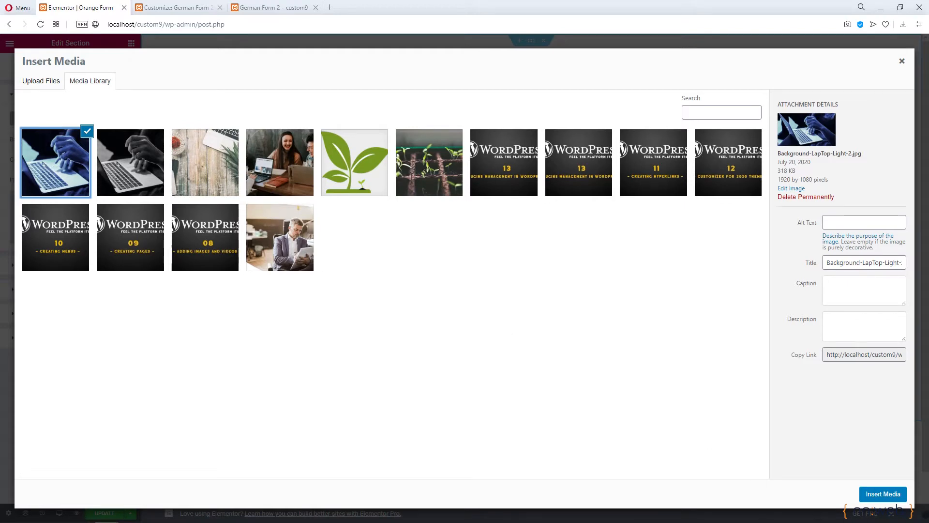
pyautogui.click(885, 493)
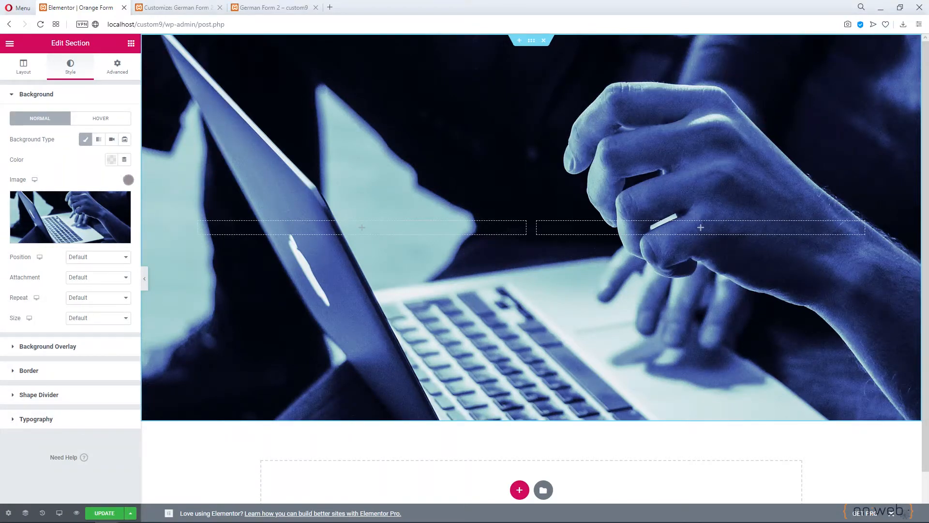
# Set the background image's position to Center Center, its repeat to No-repeat and its size to Cover
pyautogui.click(50, 347)
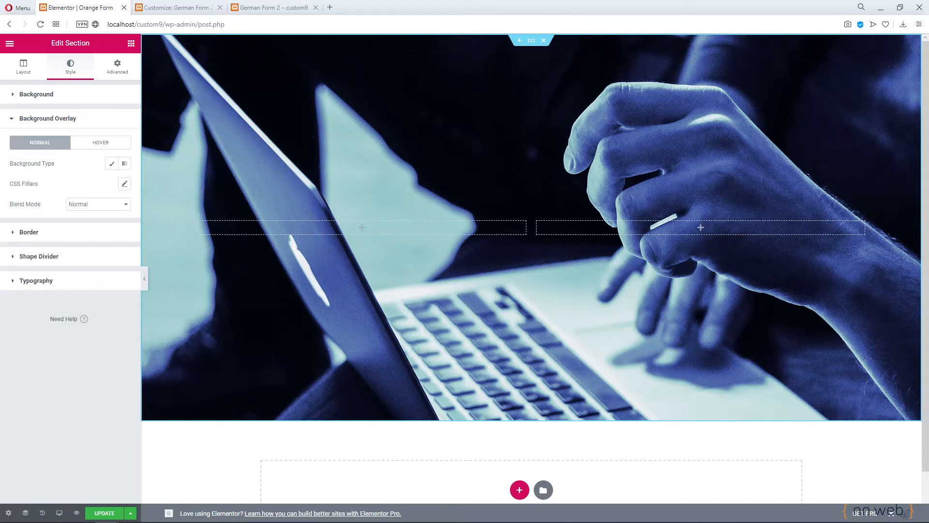
pyautogui.click(32, 94)
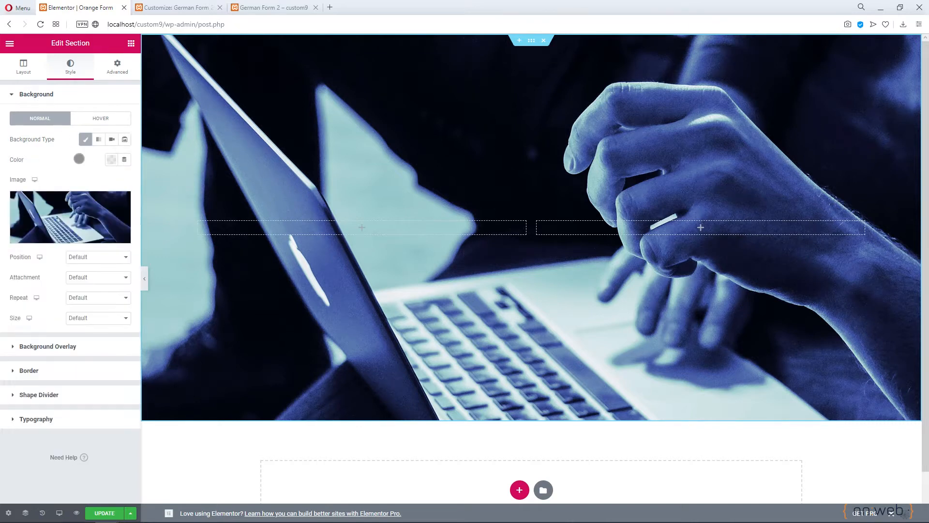
pyautogui.click(93, 260)
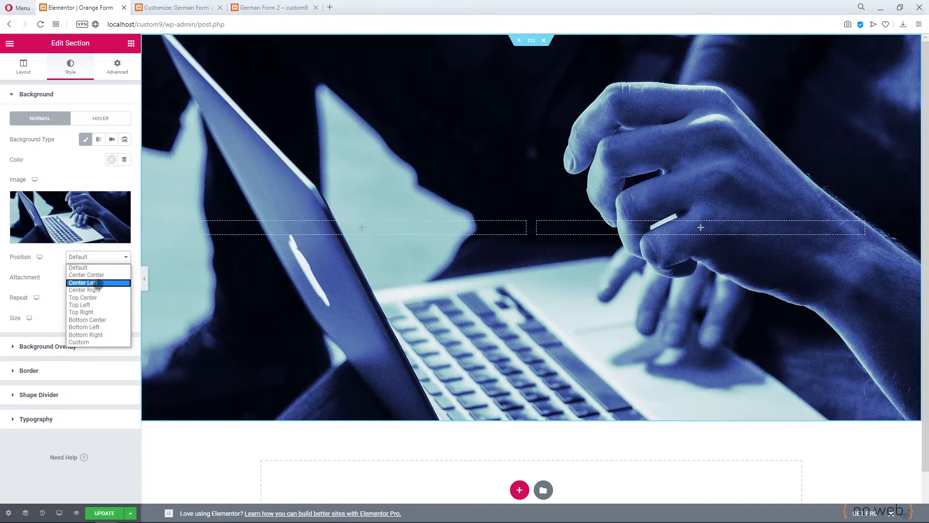
pyautogui.click(105, 275)
pyautogui.click(94, 277)
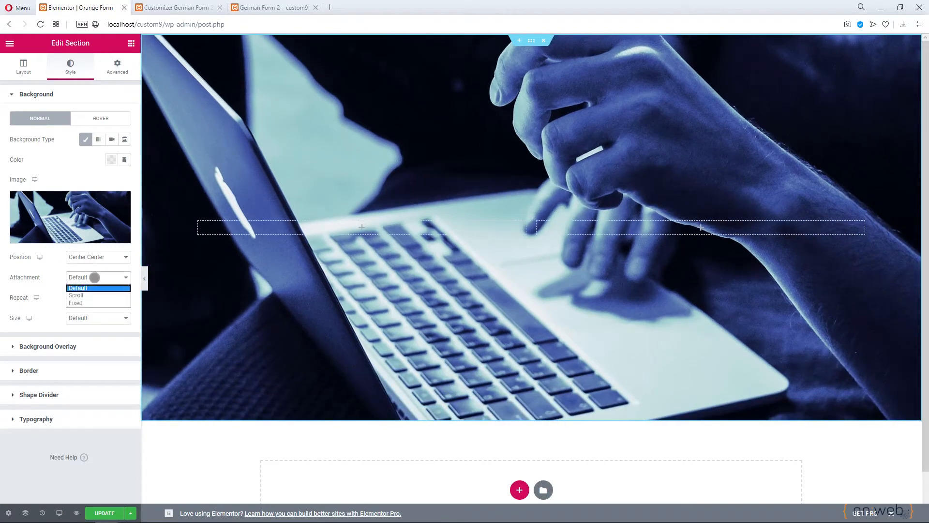
pyautogui.click(94, 279)
pyautogui.click(92, 297)
pyautogui.click(93, 311)
pyautogui.click(94, 317)
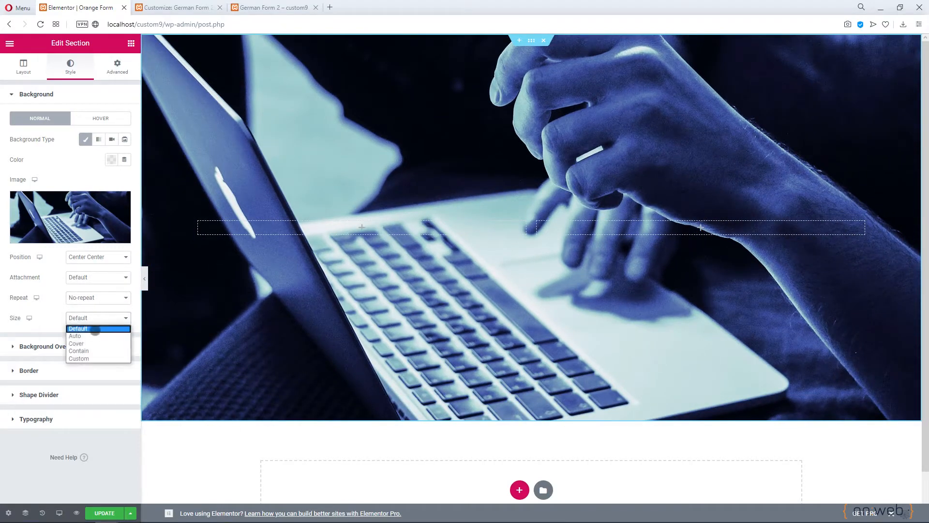
pyautogui.click(95, 343)
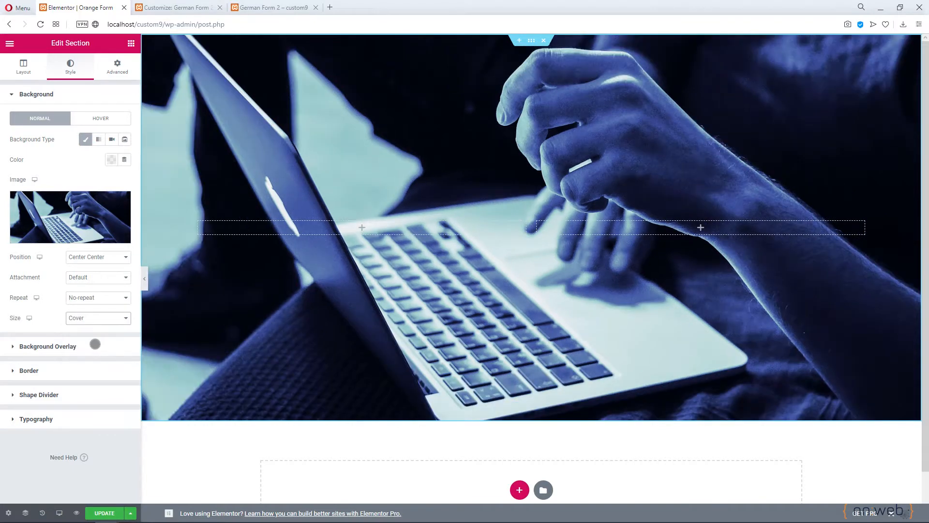
# Add a classic background overlay to the section in the copied blue colour with an opacity of 0.7
pyautogui.click(77, 344)
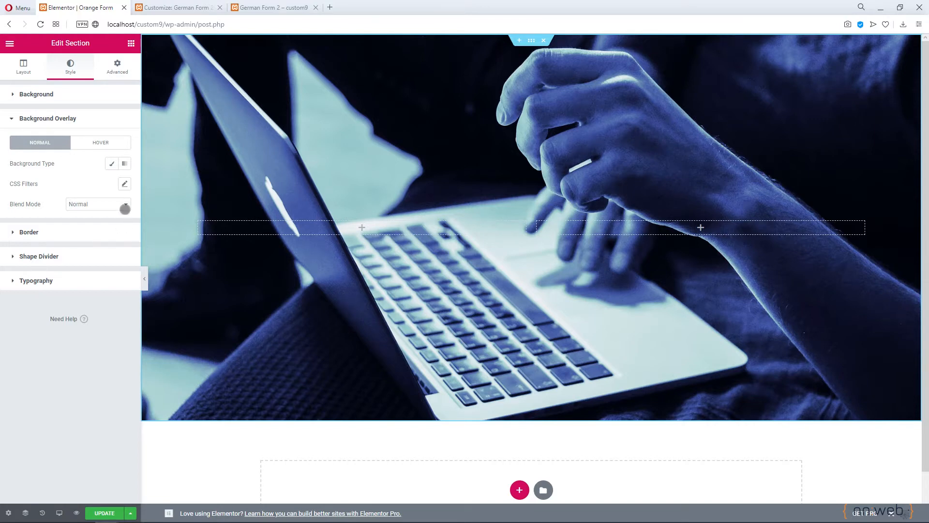
pyautogui.click(112, 163)
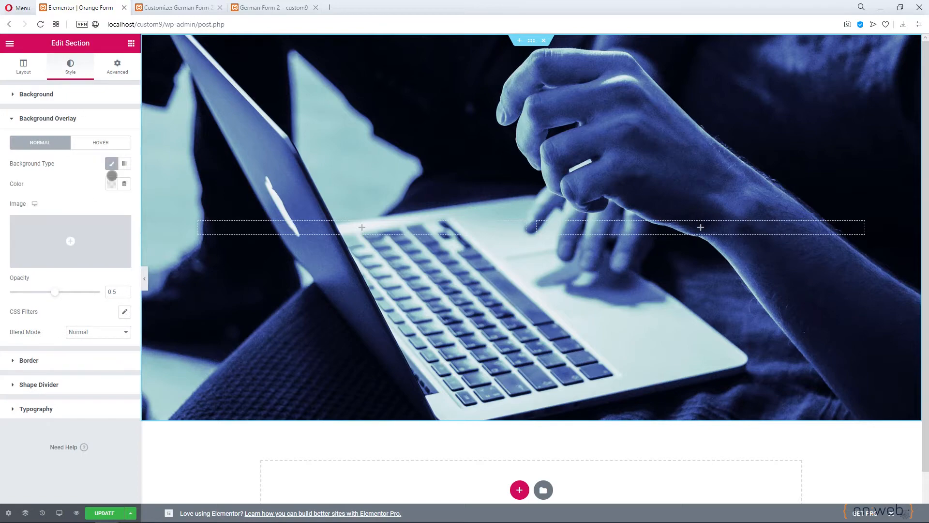
pyautogui.click(111, 185)
pyautogui.click(92, 335)
pyautogui.hotkey('ctrl', 'v')
pyautogui.click(15, 295)
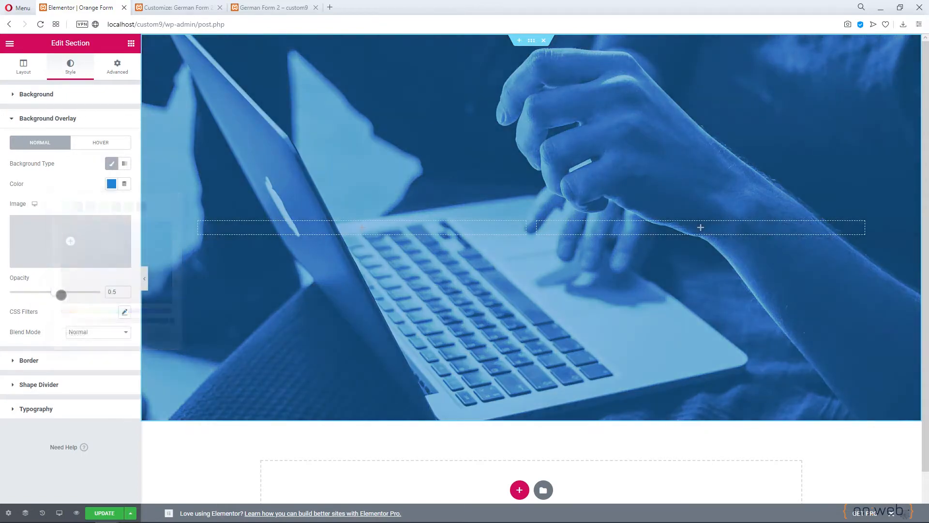
pyautogui.moveTo(112, 291); pyautogui.dragTo(116, 290)
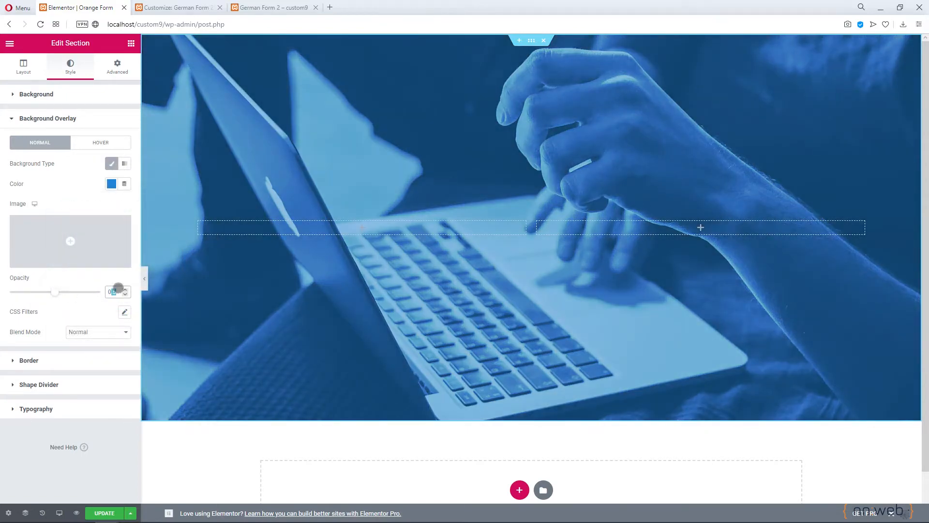
pyautogui.write('7')
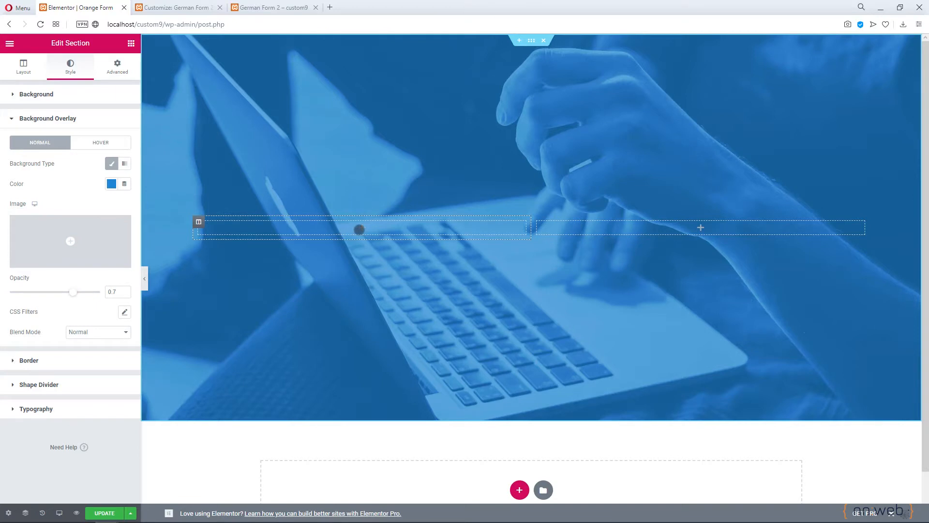
# Add a Heading widget to the section's first column and set its title to "Question"
pyautogui.click(361, 227)
pyautogui.moveTo(91, 134); pyautogui.dragTo(362, 226)
pyautogui.click(97, 129)
pyautogui.hotkey('ctrl', 'a')
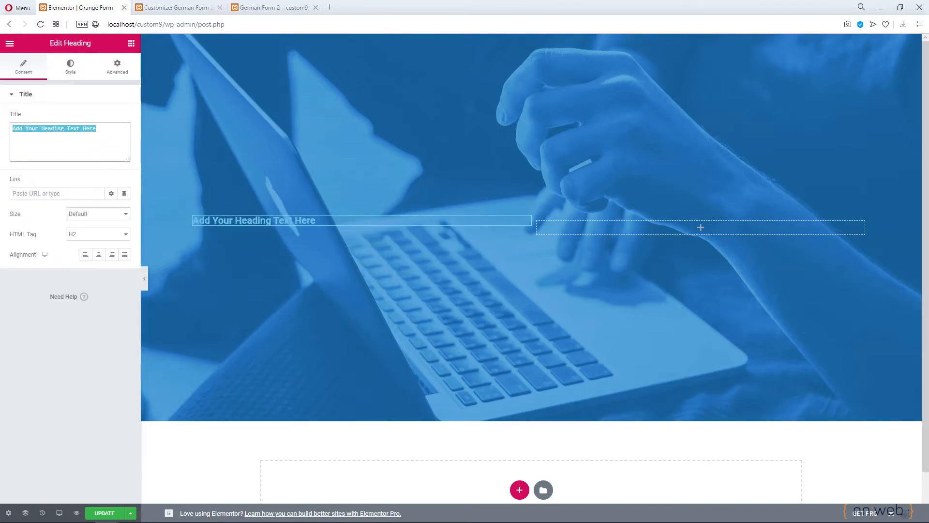
pyautogui.write('Question')
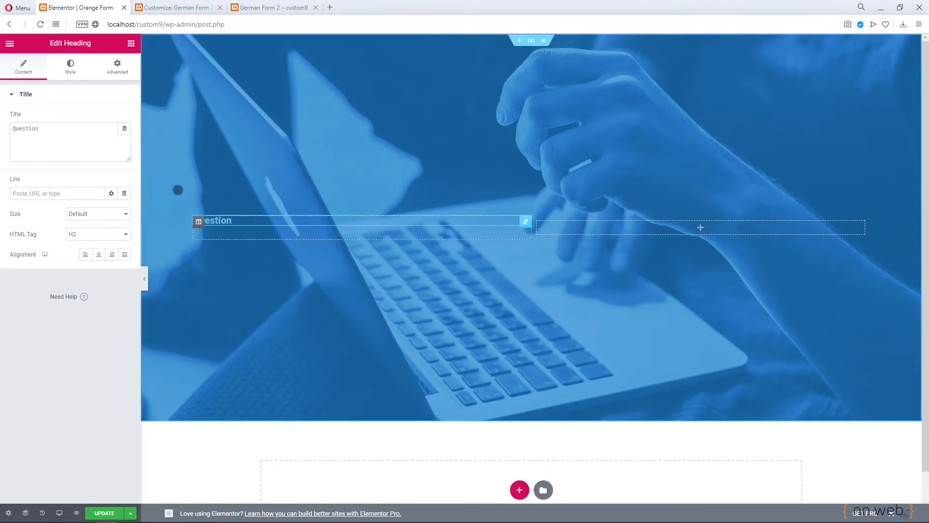
# Set the text colour of the "Question" heading to white
pyautogui.click(74, 71)
pyautogui.click(111, 117)
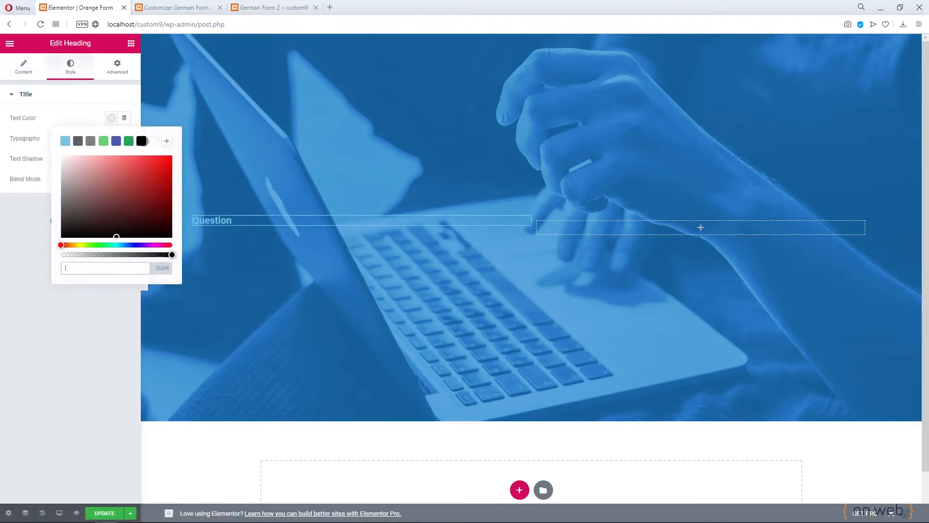
pyautogui.click(154, 141)
pyautogui.click(30, 206)
# Set the "Question" heading's typography to the Lato font family at a size of 42 px
pyautogui.click(124, 138)
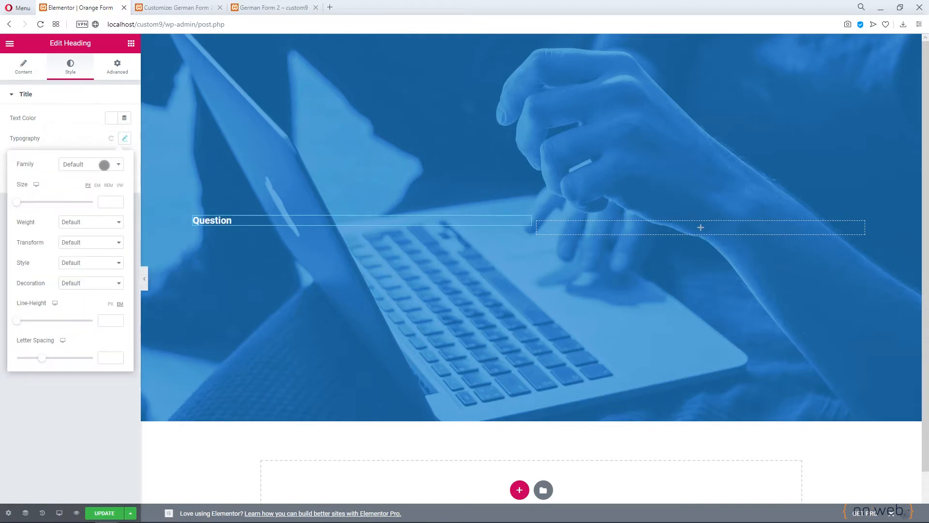
pyautogui.click(104, 164)
pyautogui.write('lat')
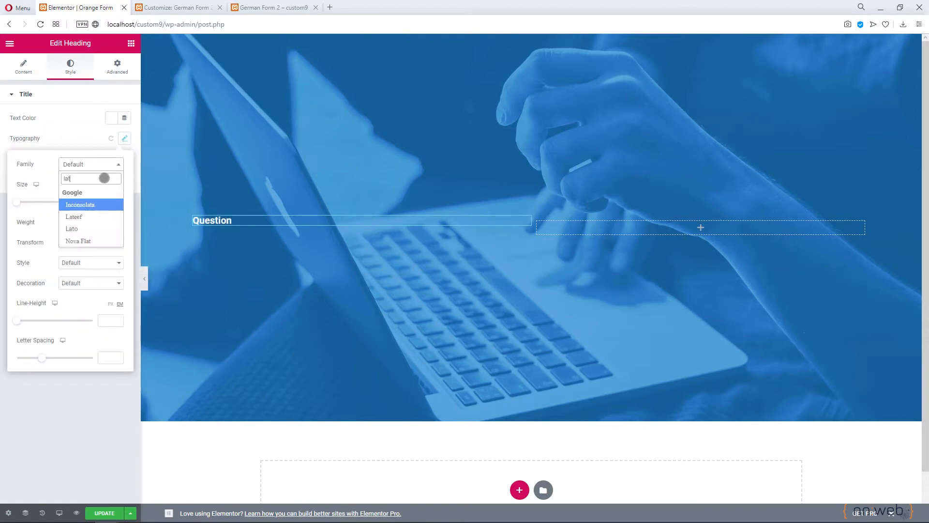
pyautogui.click(84, 208)
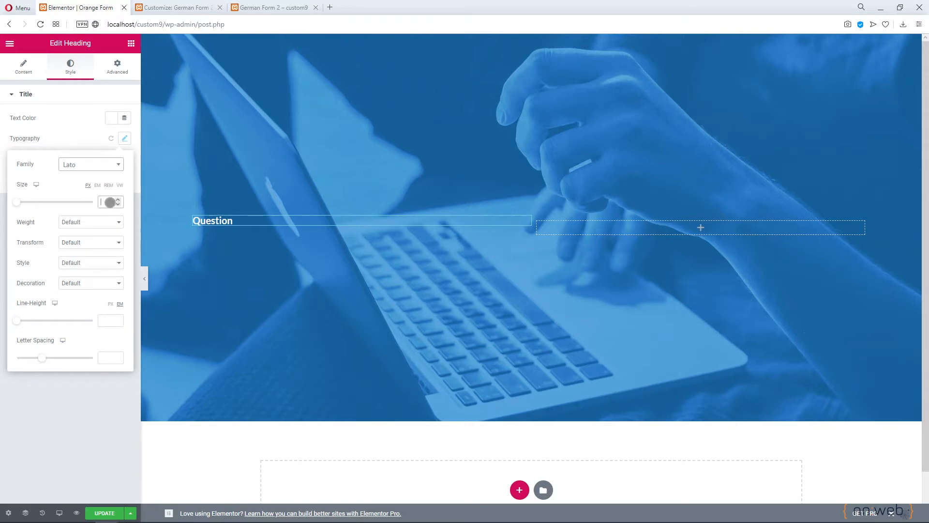
pyautogui.click(110, 202)
pyautogui.write('42')
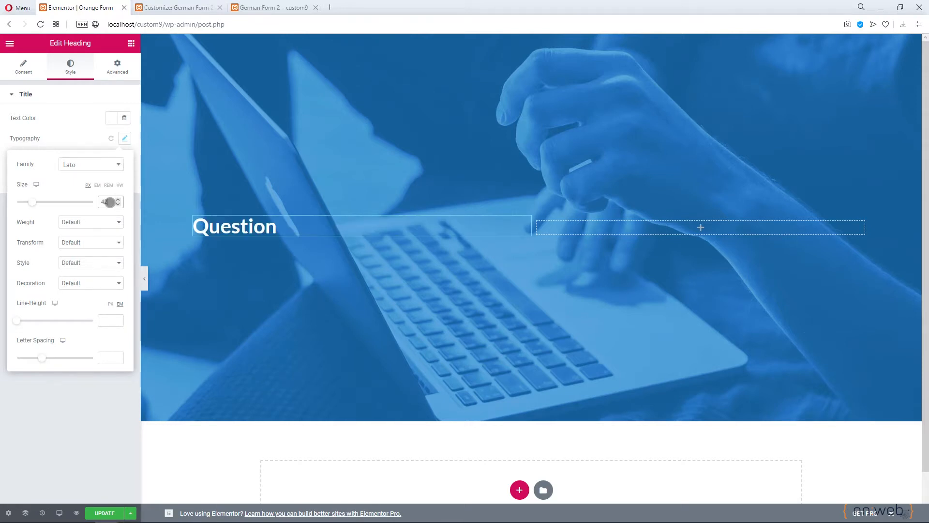
pyautogui.click(61, 404)
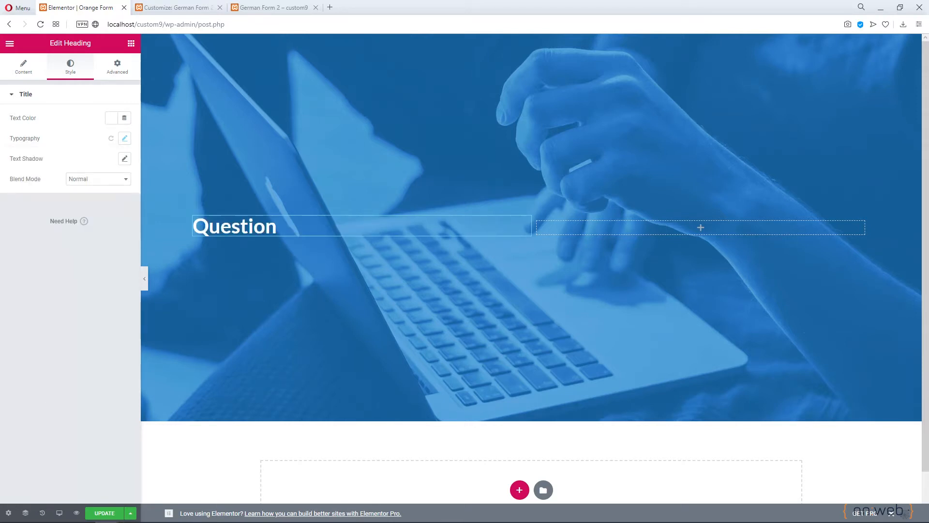
# Add a Text Editor widget below the "Question" heading and set its text colour to white
pyautogui.click(130, 42)
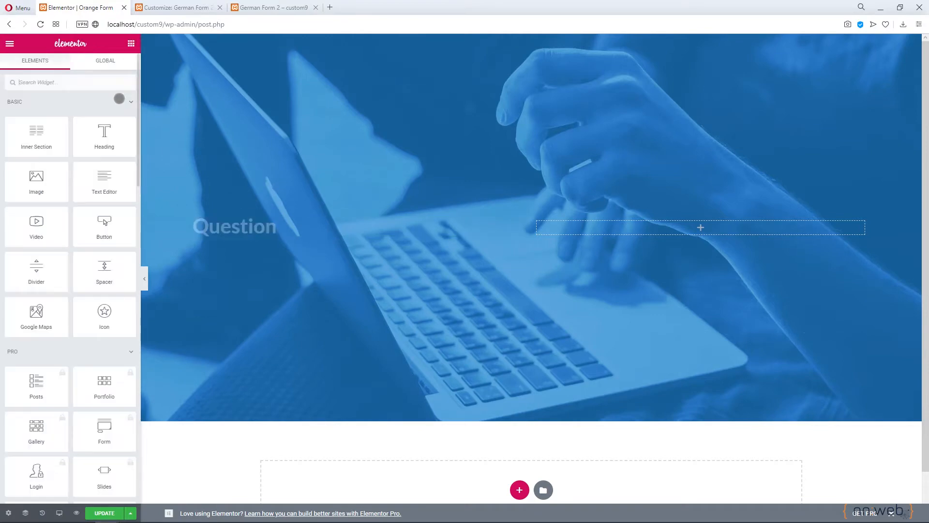
pyautogui.moveTo(97, 183); pyautogui.dragTo(245, 233)
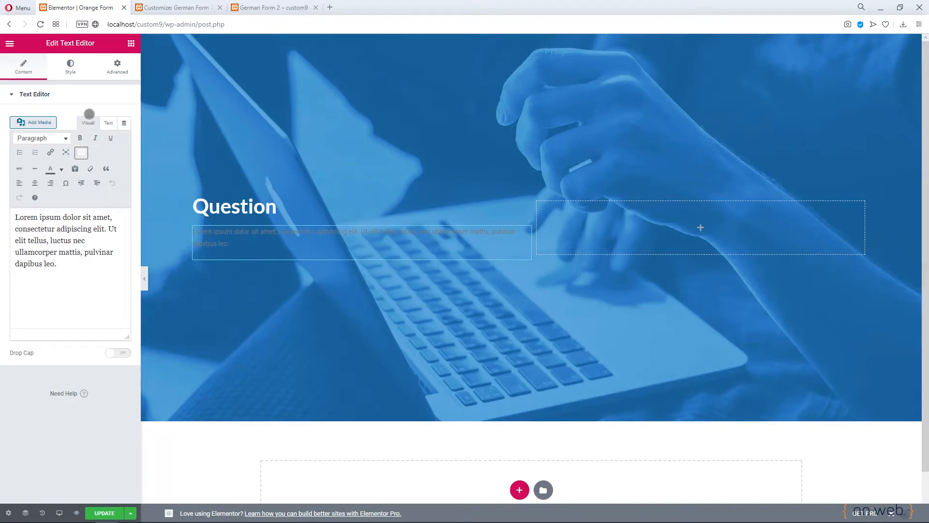
pyautogui.click(70, 65)
pyautogui.click(111, 137)
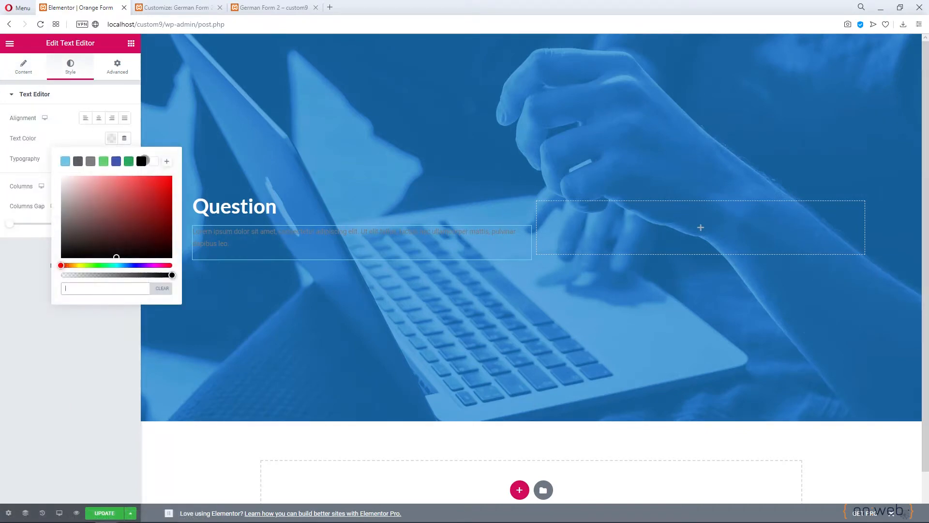
pyautogui.click(149, 161)
pyautogui.click(85, 360)
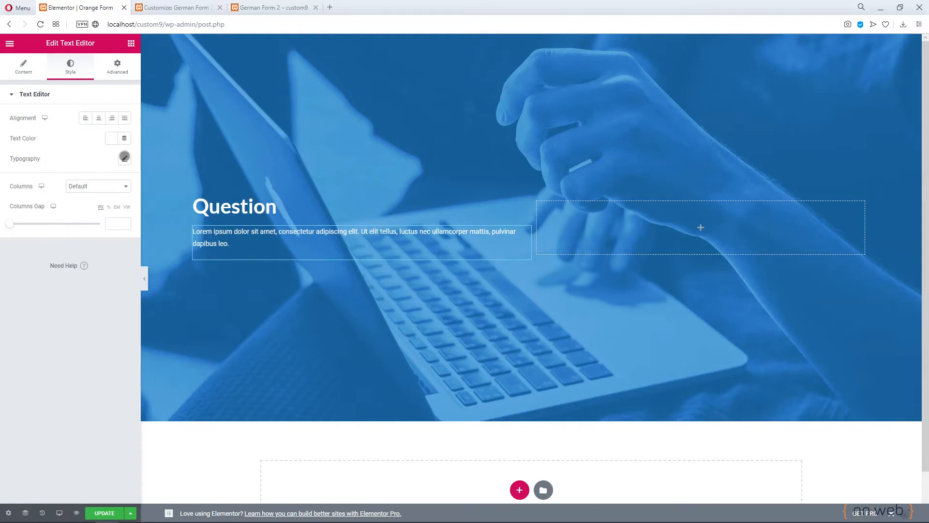
# Duplicate the Lorem ipsum placeholder text and join both copies into a single paragraph
pyautogui.click(24, 65)
pyautogui.tripleClick(79, 238)
pyautogui.hotkey('ctrl', 'c')
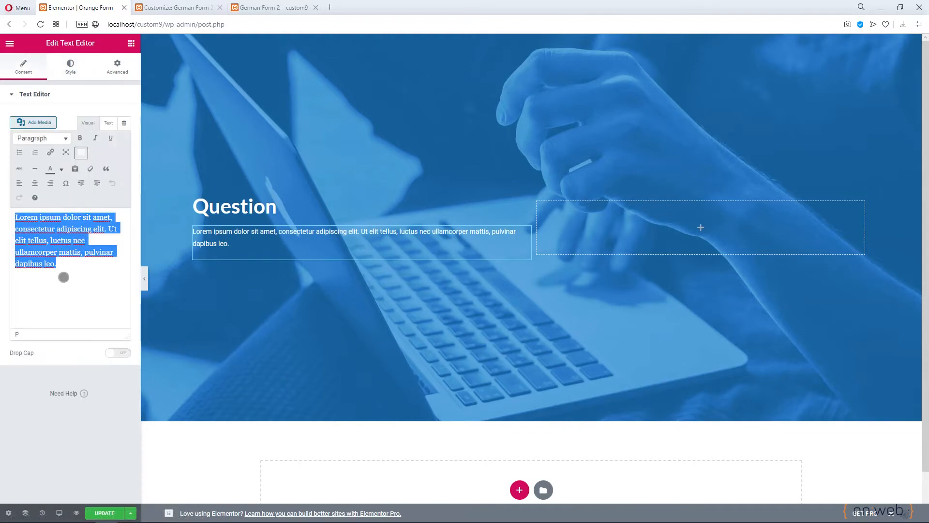
pyautogui.click(64, 265)
pyautogui.hotkey('ctrl', 'v')
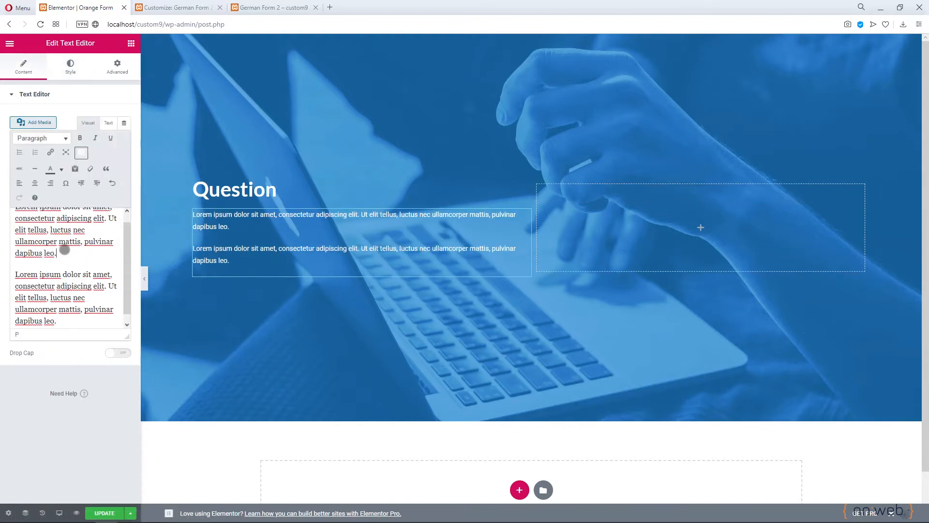
pyautogui.press('Delete')
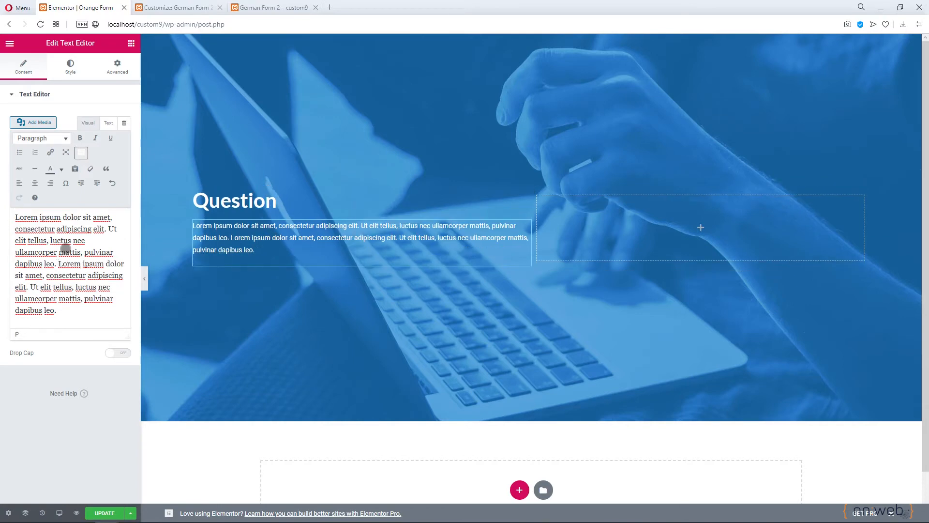
# Set the paragraph's typography to the Lato font family at a size of 18 px
pyautogui.click(70, 64)
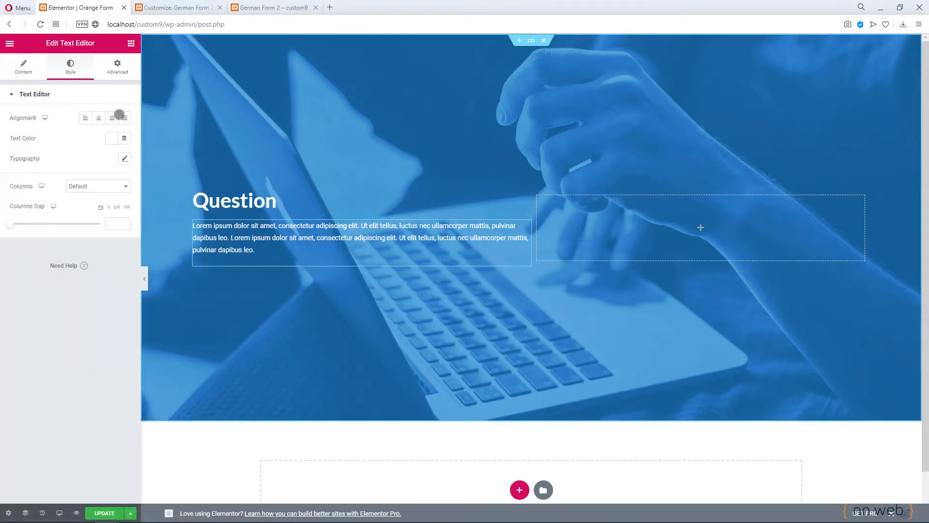
pyautogui.click(112, 138)
pyautogui.click(143, 152)
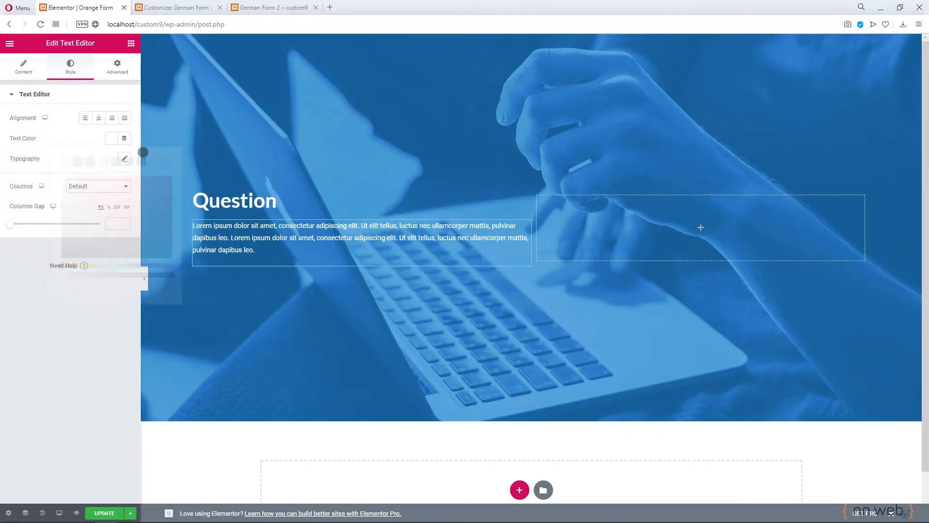
pyautogui.click(124, 158)
pyautogui.click(107, 183)
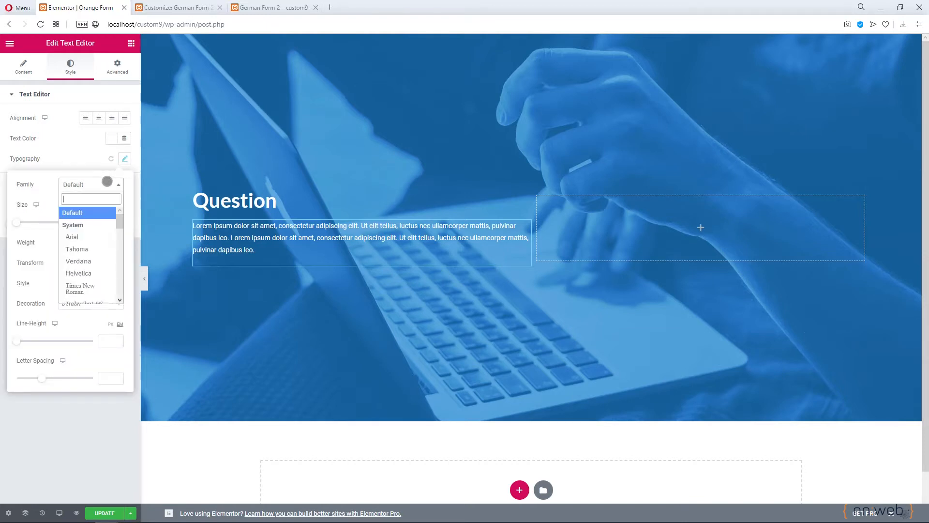
pyautogui.write('lat')
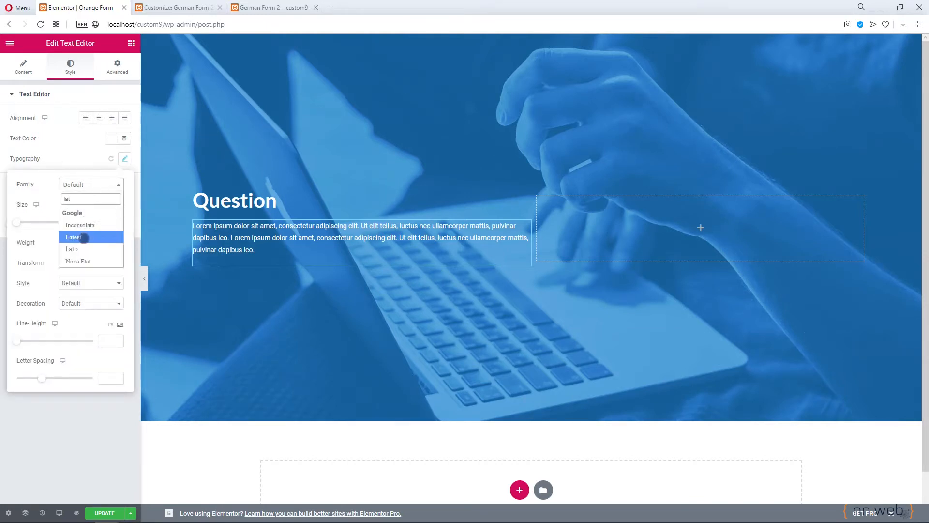
pyautogui.click(78, 249)
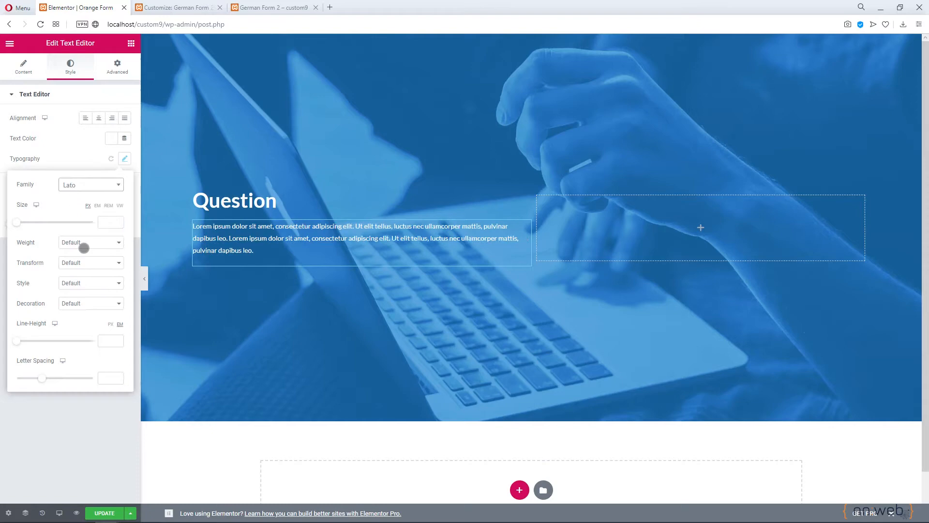
pyautogui.click(108, 222)
pyautogui.write('18')
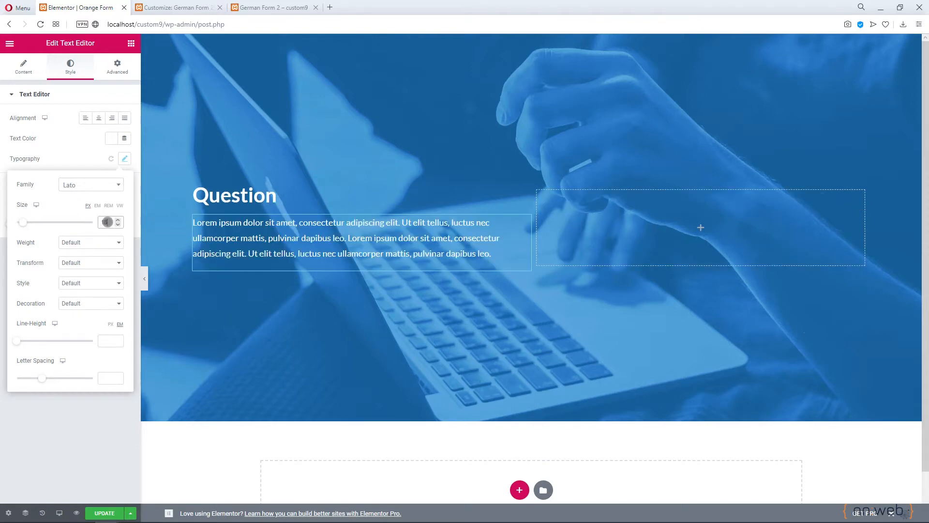
pyautogui.click(68, 429)
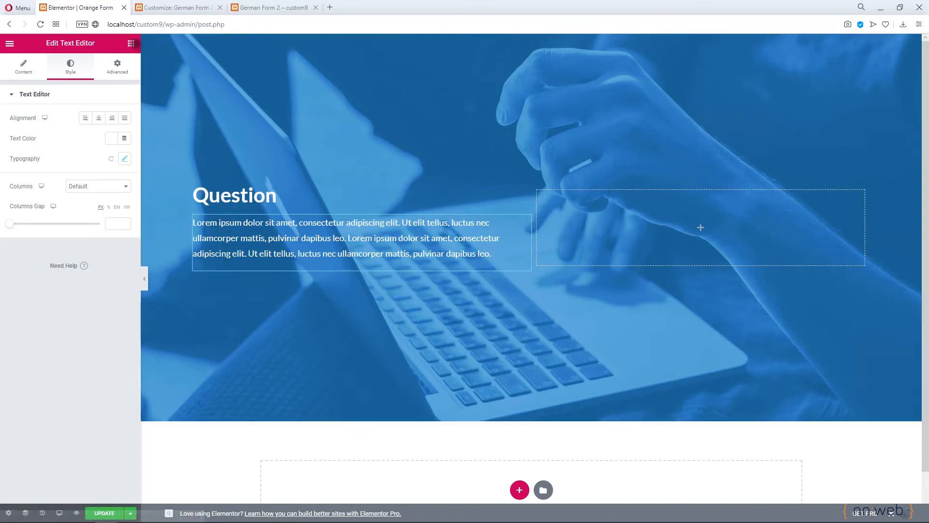
# Find the Icon Box widget and add it below the paragraph in the first column
pyautogui.click(131, 43)
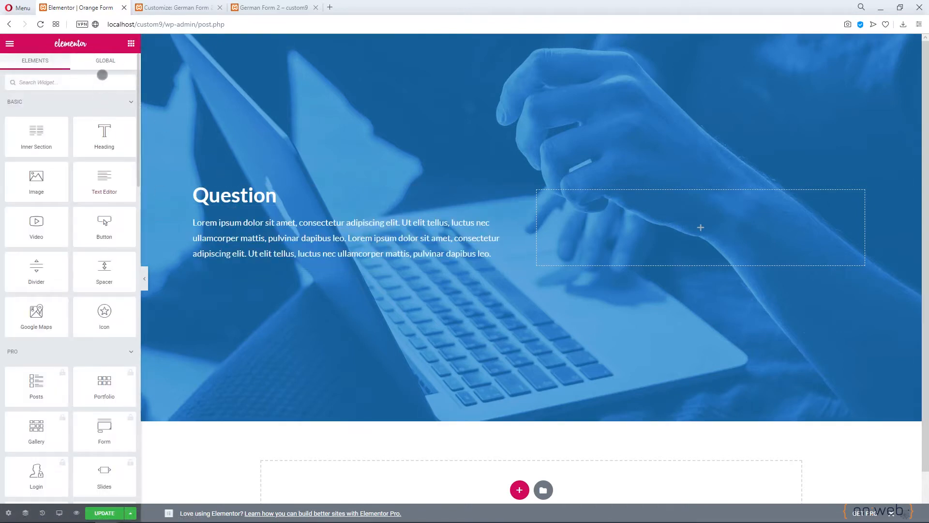
pyautogui.click(103, 74)
pyautogui.write('icon')
pyautogui.moveTo(104, 111); pyautogui.dragTo(310, 265)
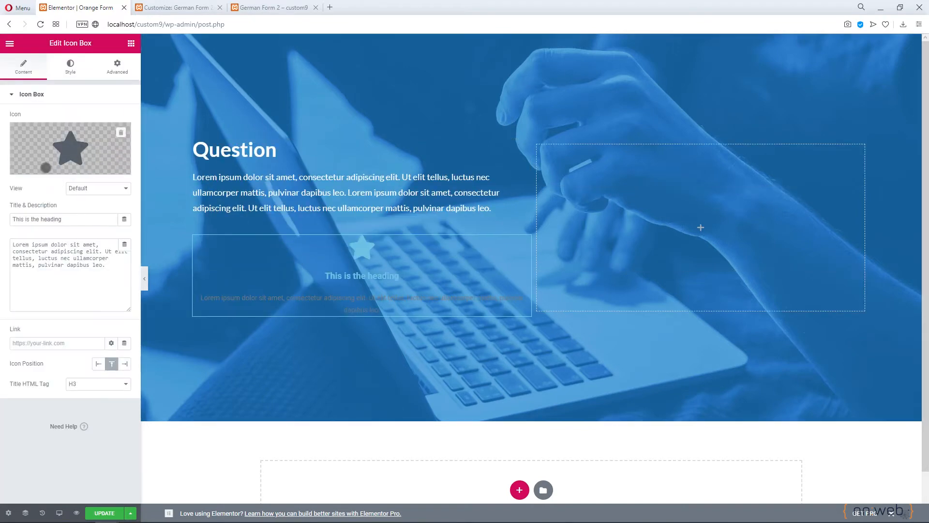
# Replace the icon box's star with the solid Envelope icon from the icon library
pyautogui.click(45, 169)
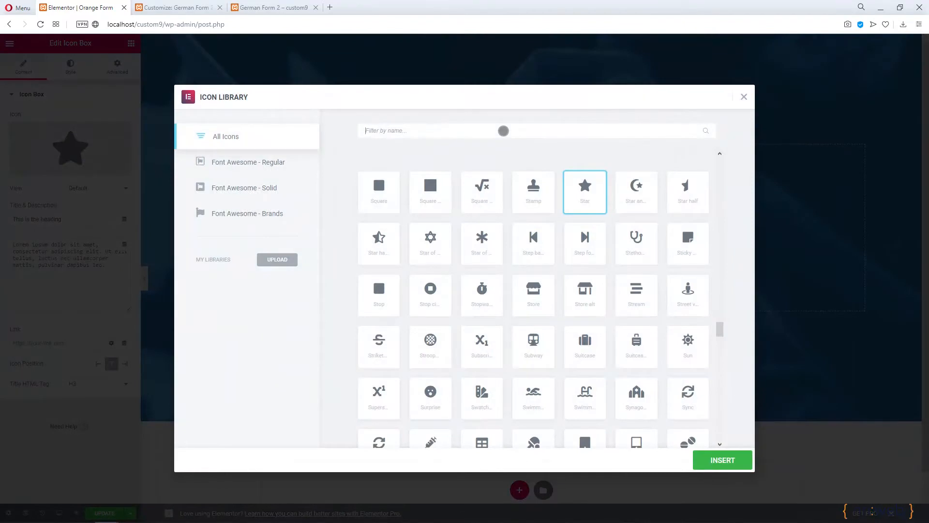
pyautogui.click(503, 131)
pyautogui.write('env')
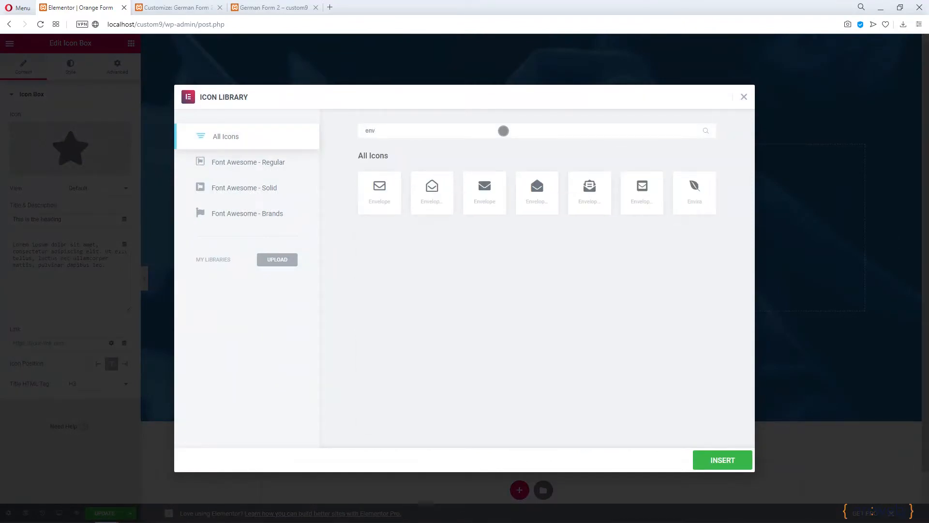
pyautogui.click(494, 184)
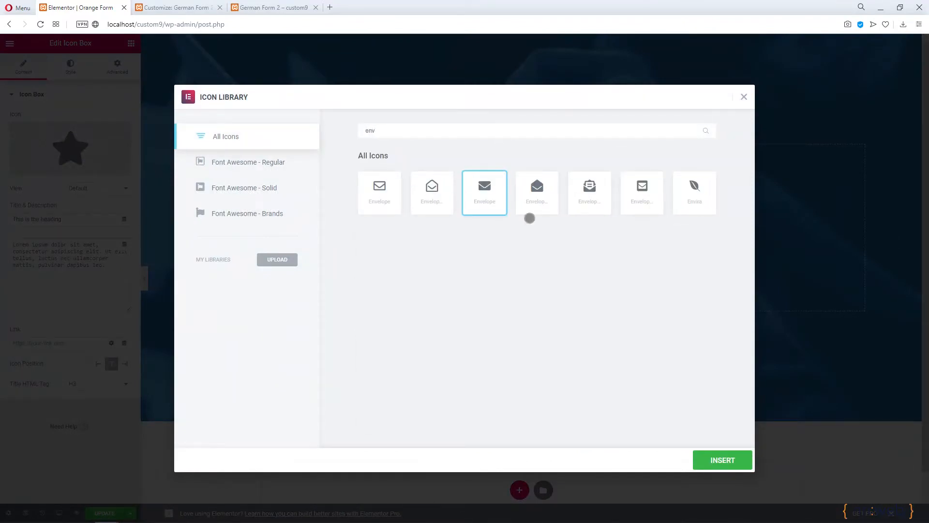
pyautogui.click(706, 457)
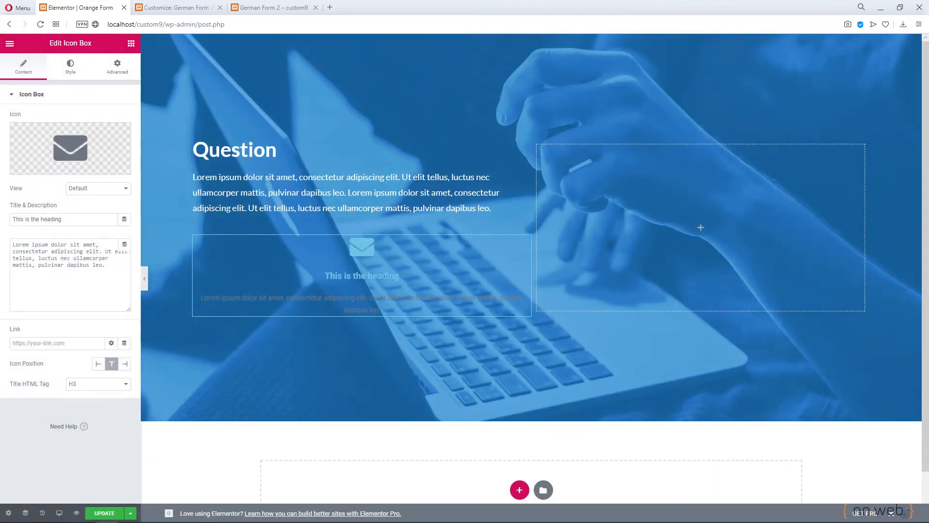
# Paste the contact e-mail address as the icon box title, remove its description and set the icon position to Left
pyautogui.tripleClick(67, 219)
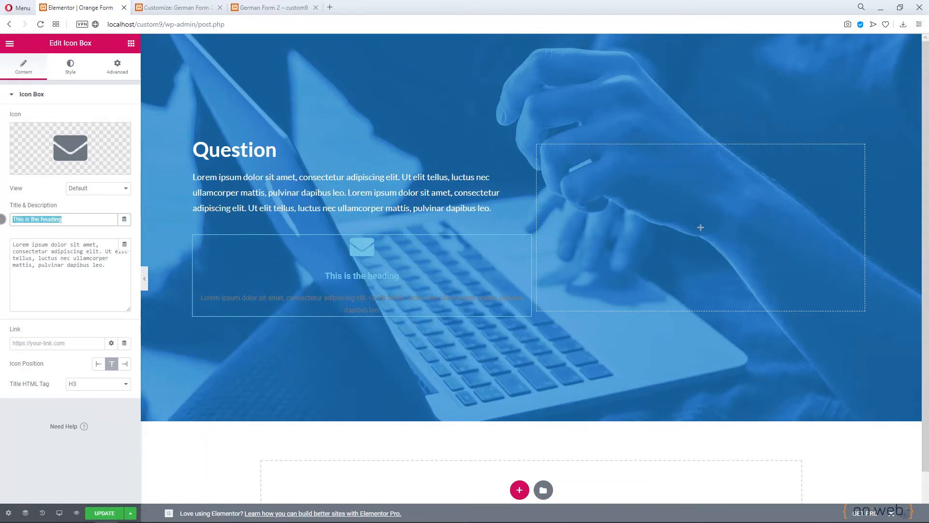
pyautogui.hotkey('ctrl', 'v')
pyautogui.tripleClick(47, 251)
pyautogui.press('Delete')
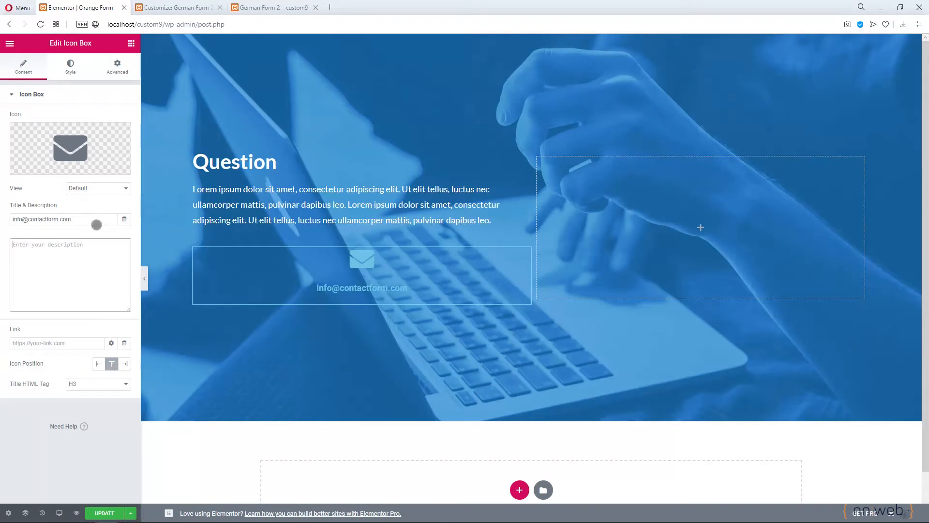
pyautogui.click(98, 363)
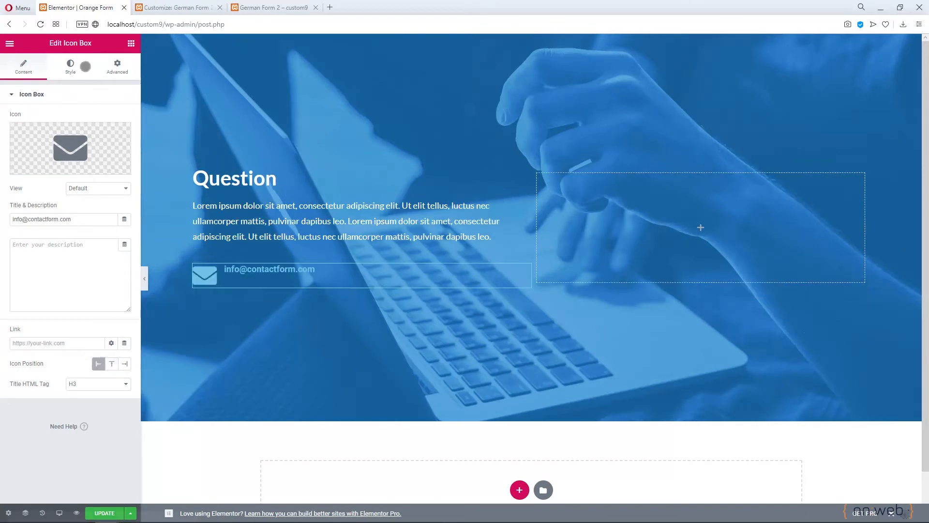
# Set the envelope icon's primary colour to white and its size to 25
pyautogui.click(71, 66)
pyautogui.click(111, 139)
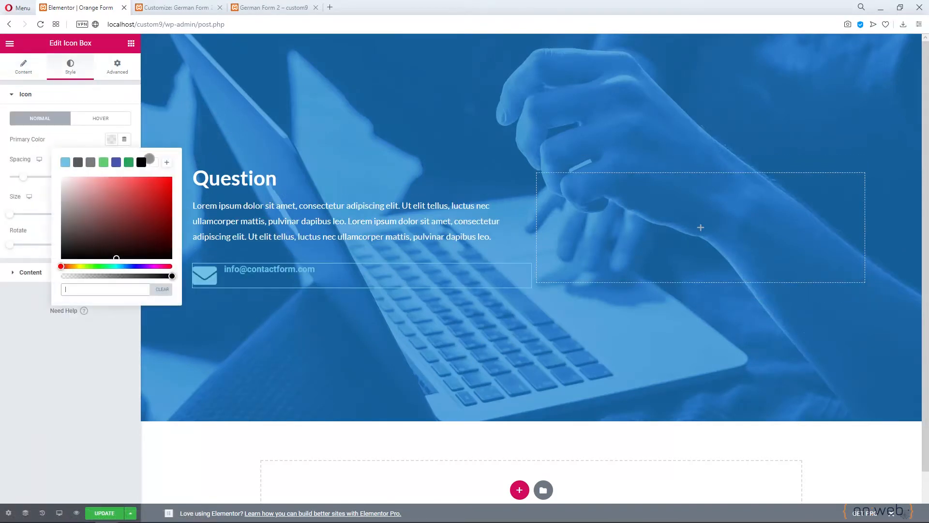
pyautogui.click(151, 161)
pyautogui.click(32, 341)
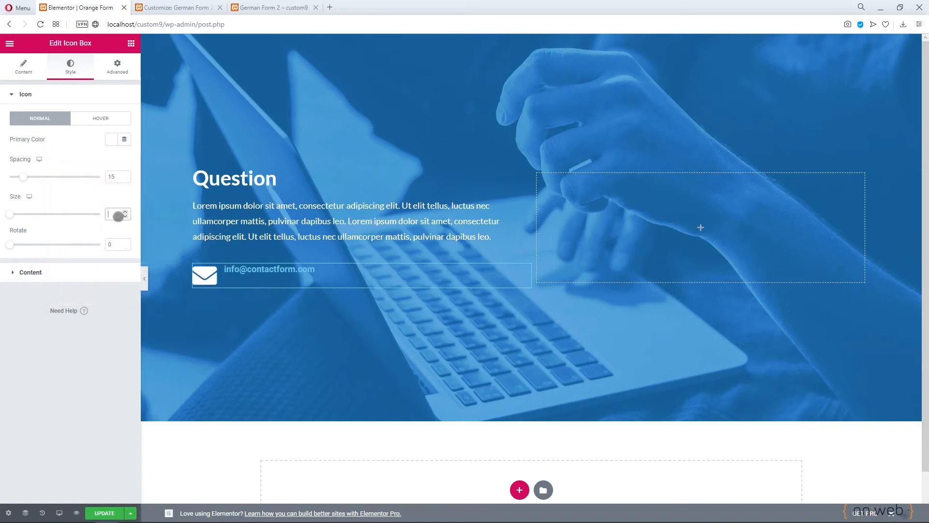
pyautogui.write('25')
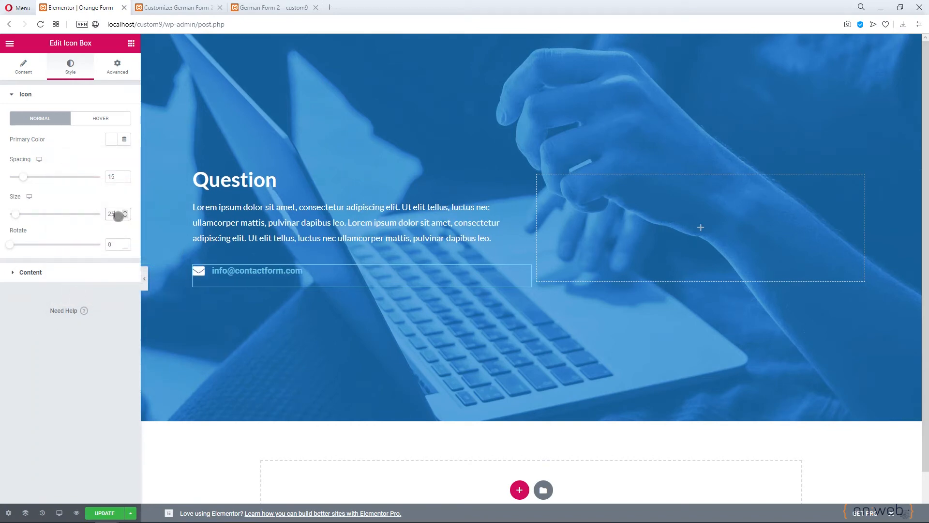
# Set the icon box content's vertical alignment to Middle and its title spacing to 1
pyautogui.click(59, 271)
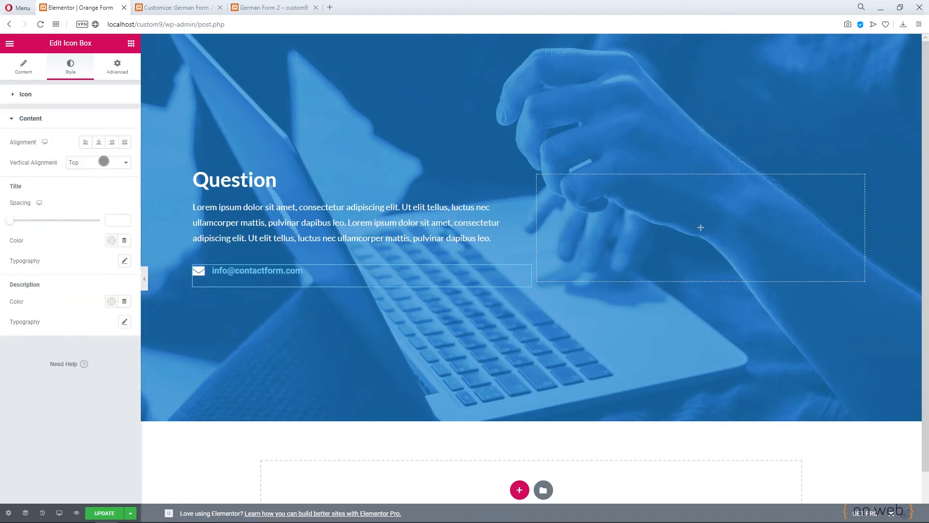
pyautogui.click(101, 162)
pyautogui.click(99, 180)
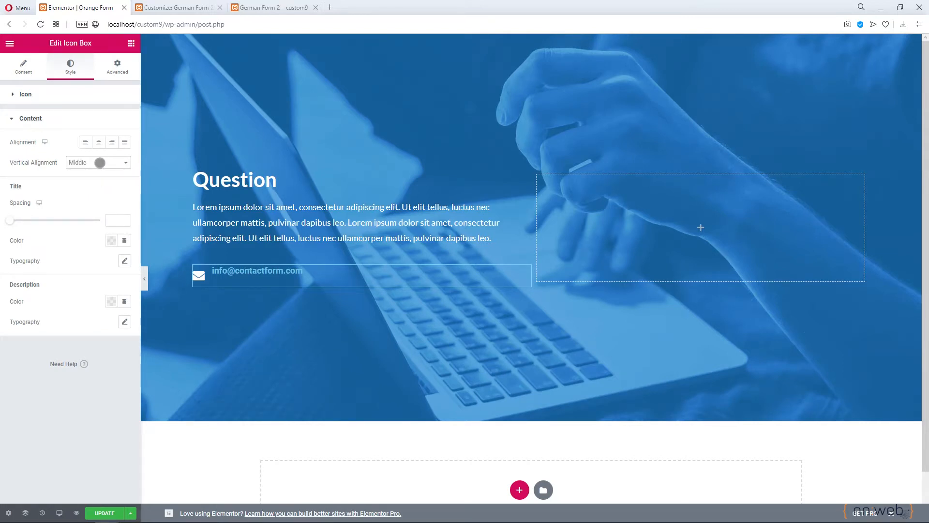
pyautogui.click(125, 217)
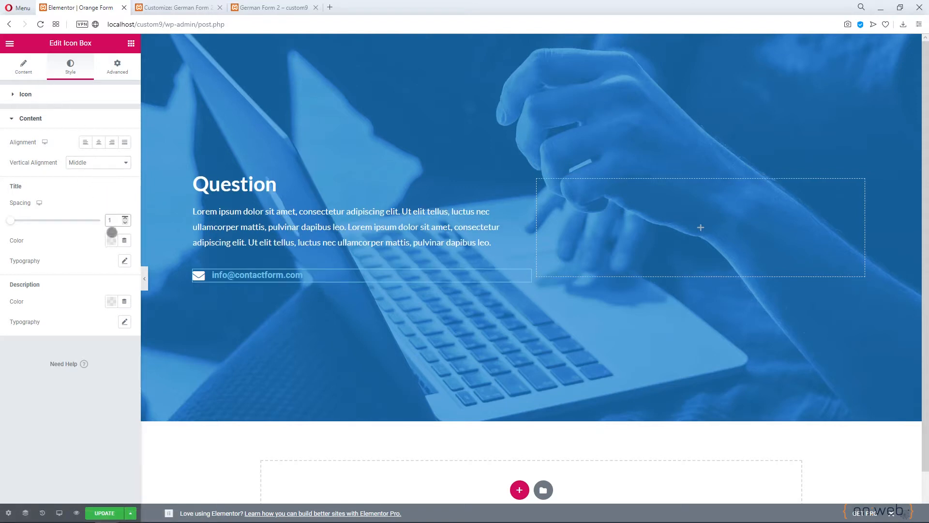
# Set the e-mail icon box title's colour to white
pyautogui.click(111, 240)
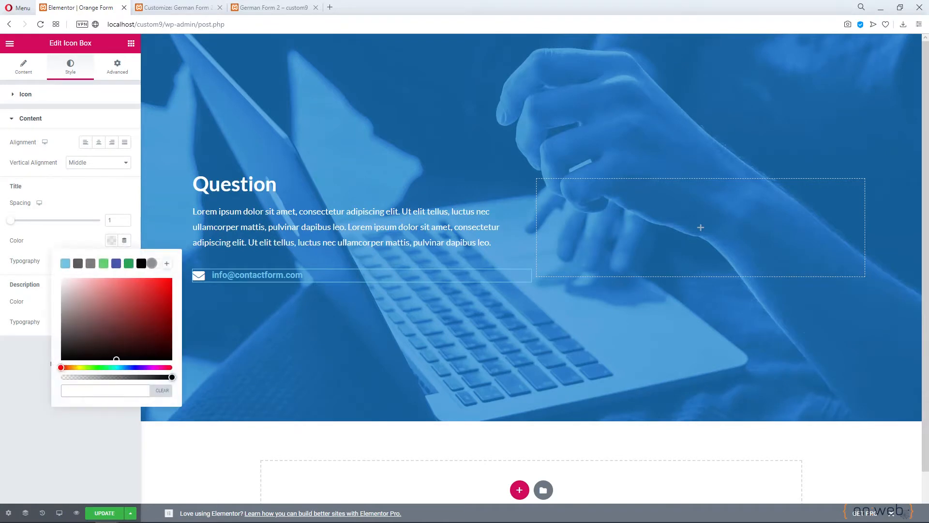
pyautogui.click(152, 263)
pyautogui.click(31, 362)
# Set the e-mail icon box title's typography to size 14 px and weight 400
pyautogui.click(124, 260)
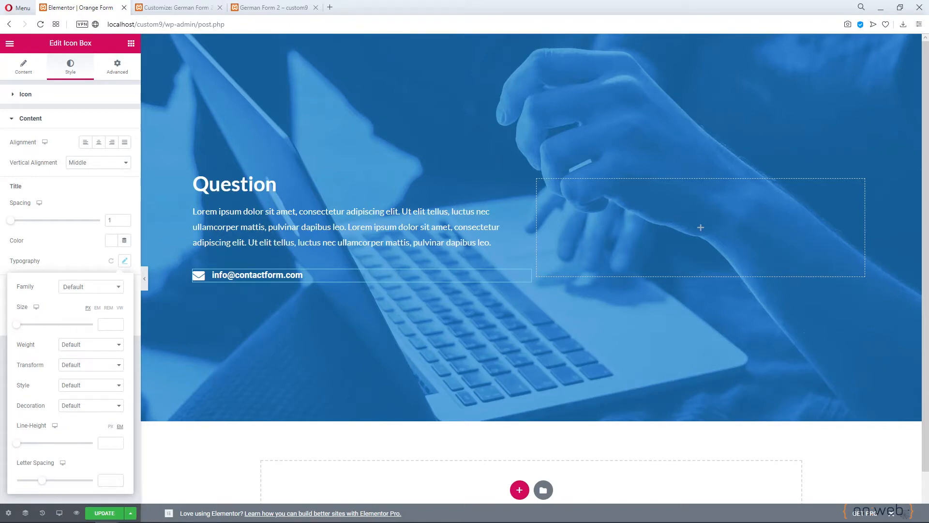
pyautogui.click(124, 261)
pyautogui.click(124, 264)
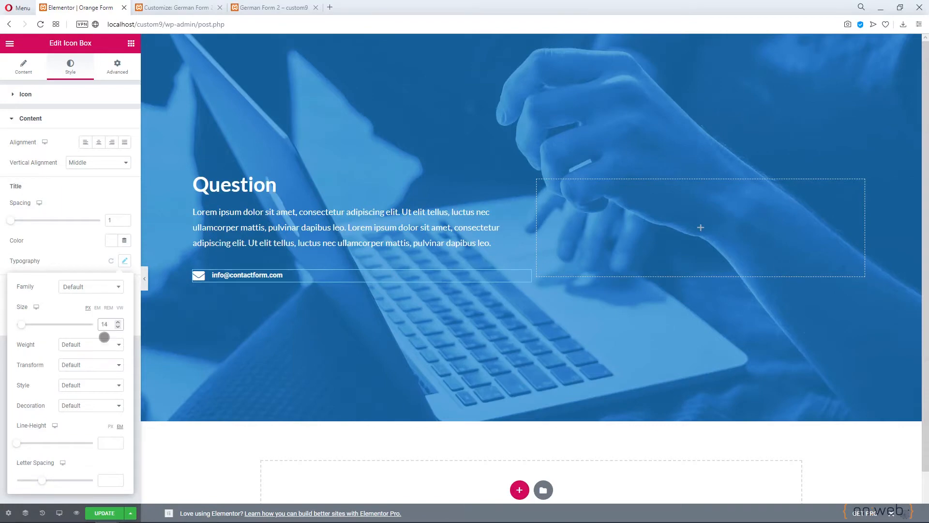
pyautogui.click(89, 344)
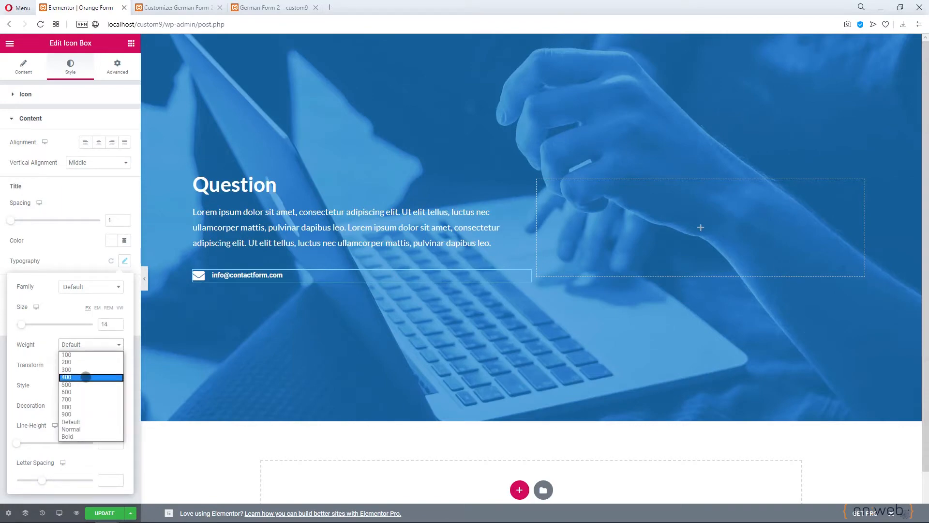
pyautogui.click(86, 377)
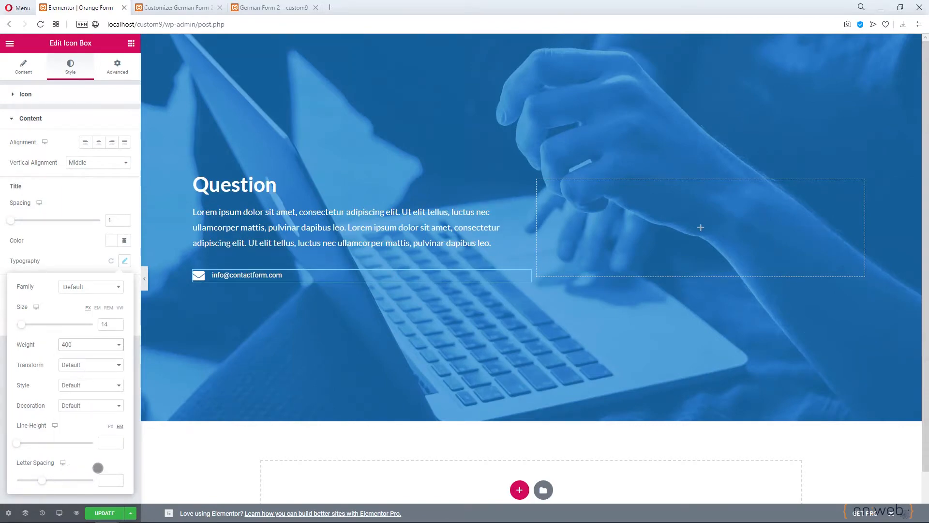
pyautogui.click(167, 470)
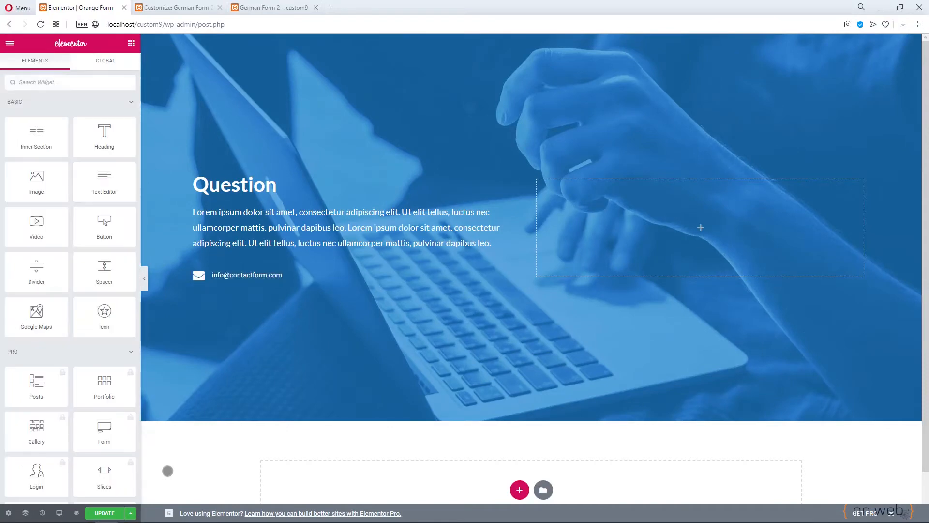
# Duplicate the e-mail icon box and replace the copy's envelope with the square phone icon, filtering the icon library by "pho"
pyautogui.rightClick(525, 275)
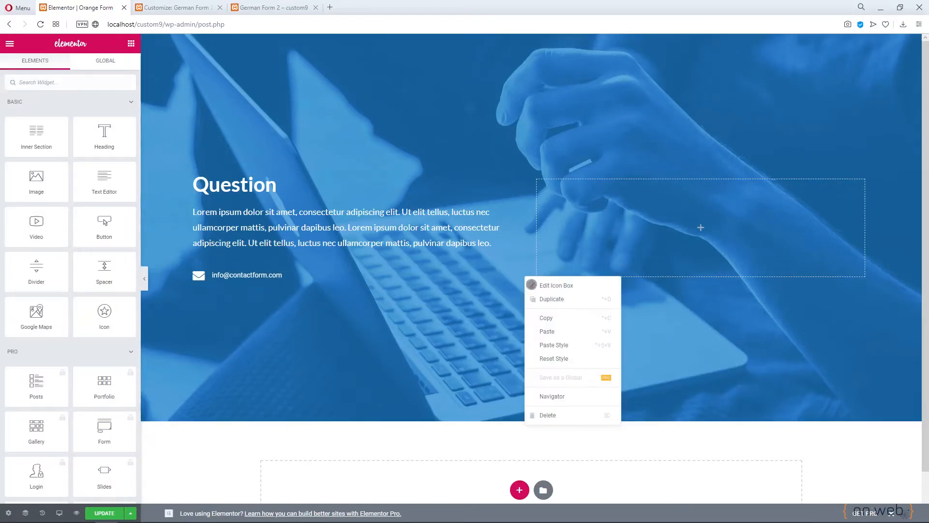
pyautogui.click(538, 296)
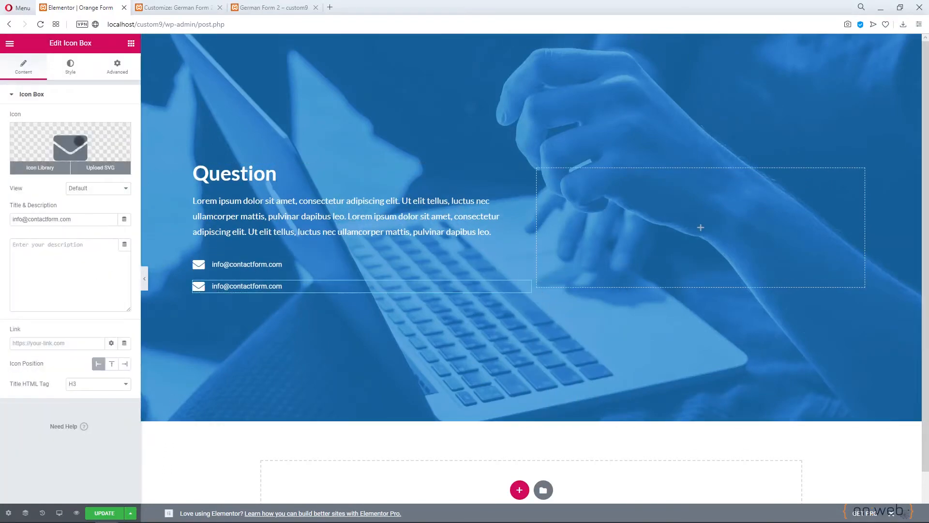
pyautogui.click(79, 141)
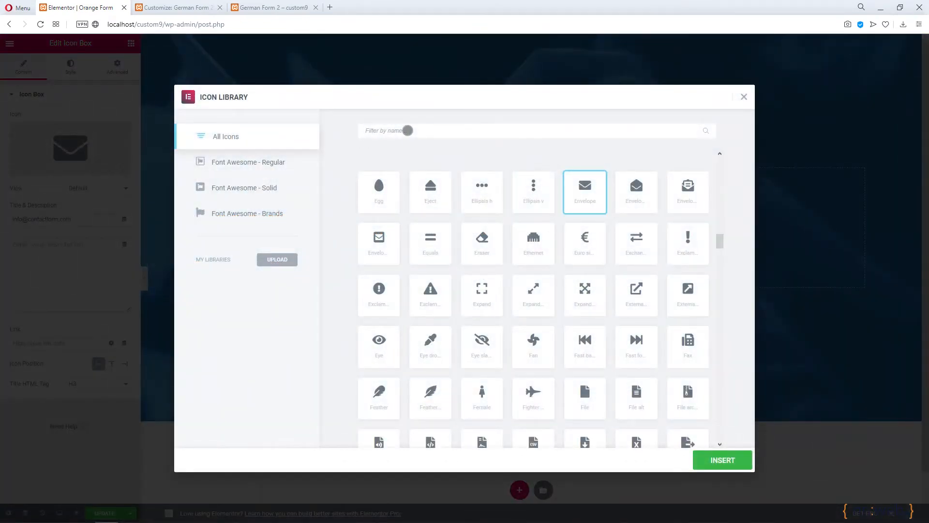
pyautogui.write('pho')
pyautogui.click(584, 245)
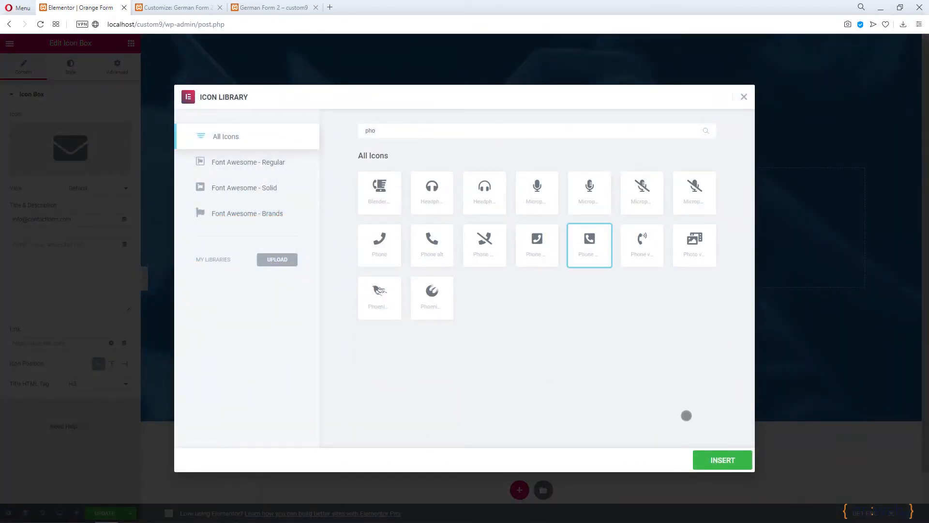
pyautogui.click(706, 459)
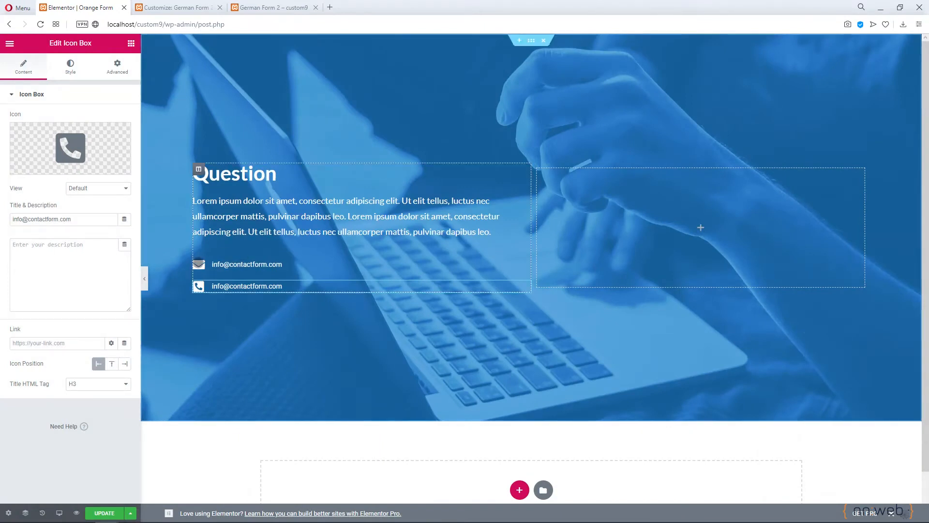
# Replace the duplicated icon box's title with the contact phone number and update the page
pyautogui.moveTo(72, 219); pyautogui.dragTo(4, 219)
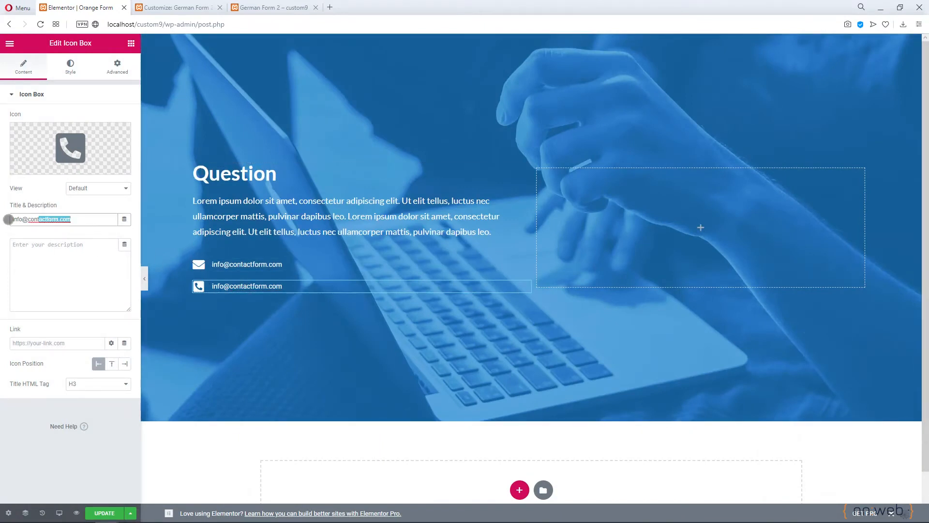
pyautogui.hotkey('ctrl', 'v')
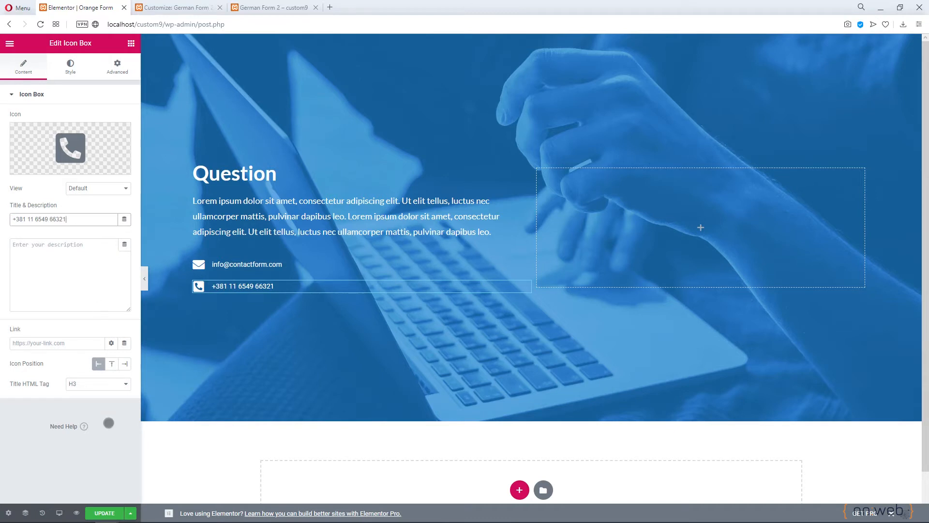
pyautogui.click(97, 512)
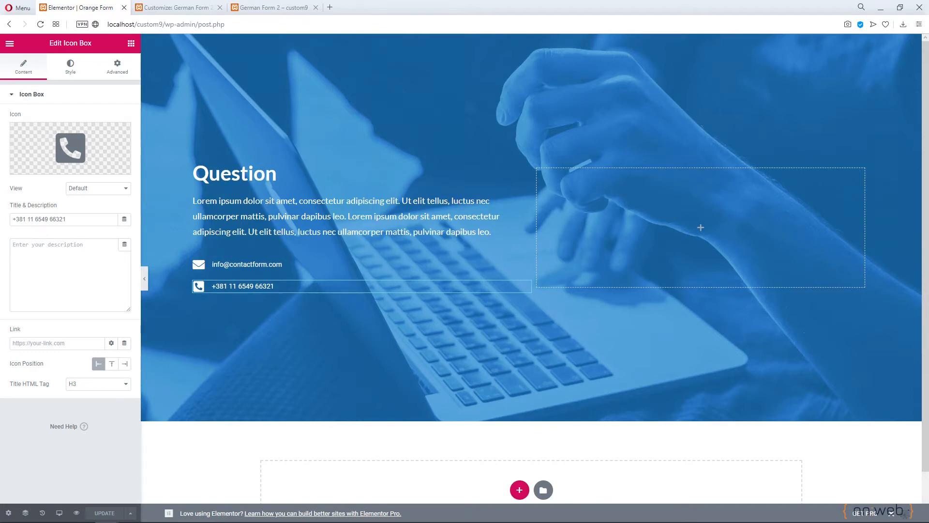
# Set the padding of the column containing the Question text to 50 px on all sides
pyautogui.click(199, 168)
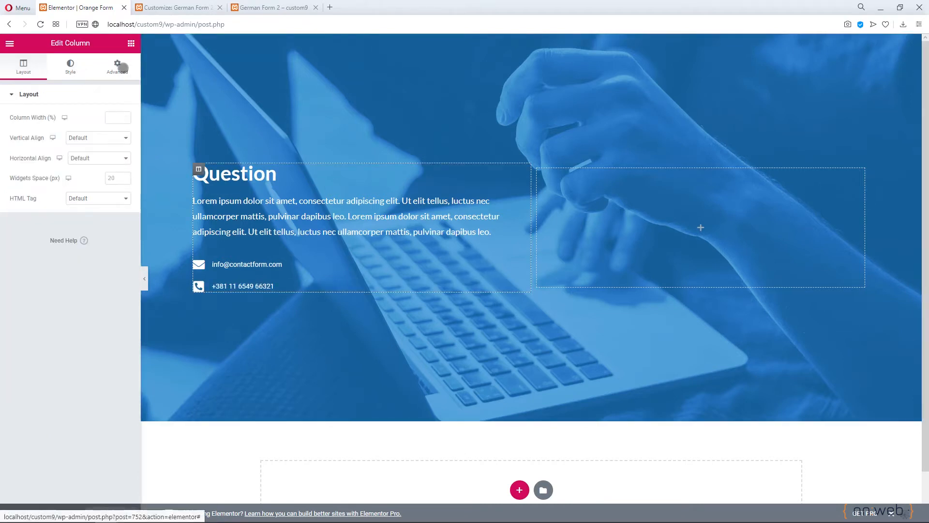
pyautogui.click(115, 66)
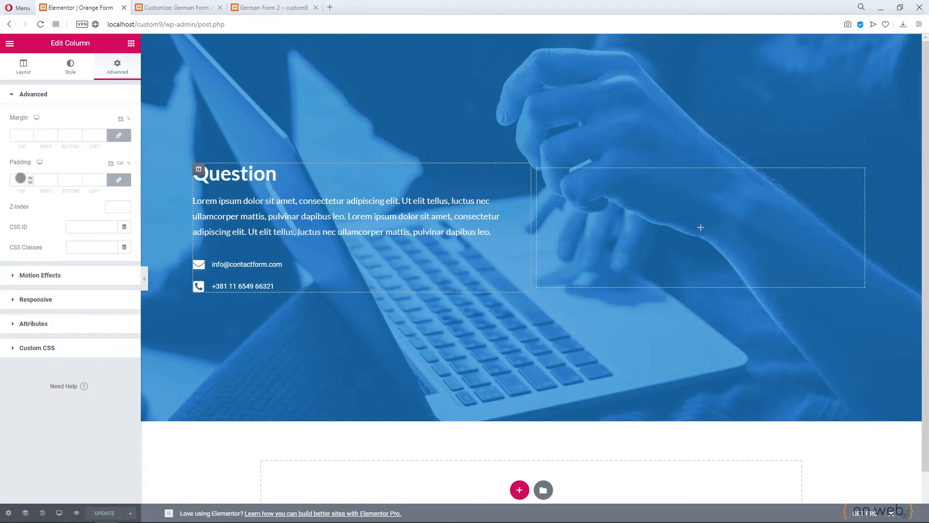
pyautogui.click(20, 178)
pyautogui.write('50')
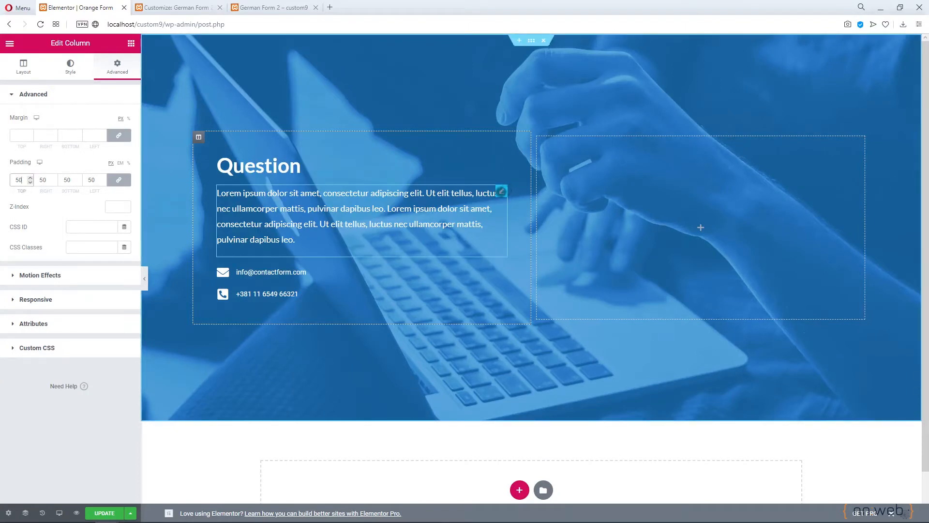
# Unlink the lorem ipsum text's margins and set its bottom margin to 60 px
pyautogui.click(501, 191)
pyautogui.click(118, 67)
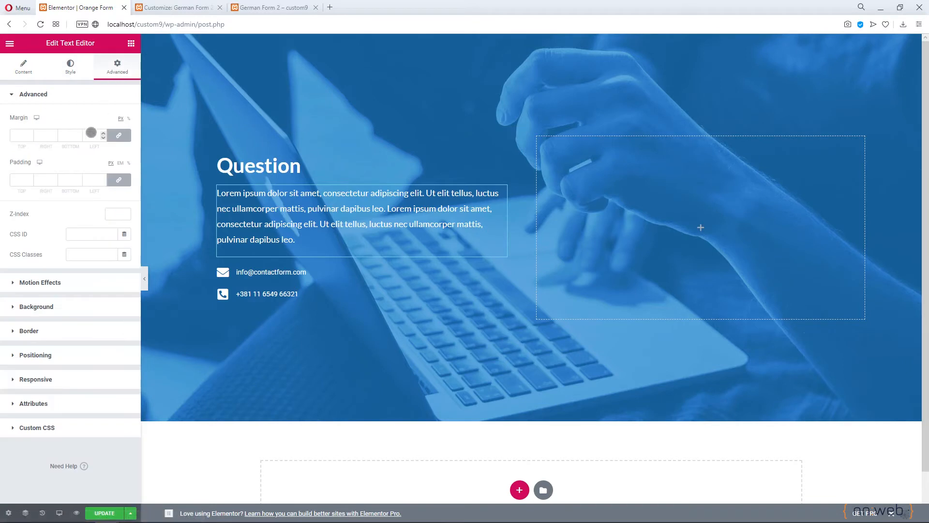
pyautogui.click(118, 135)
pyautogui.click(67, 135)
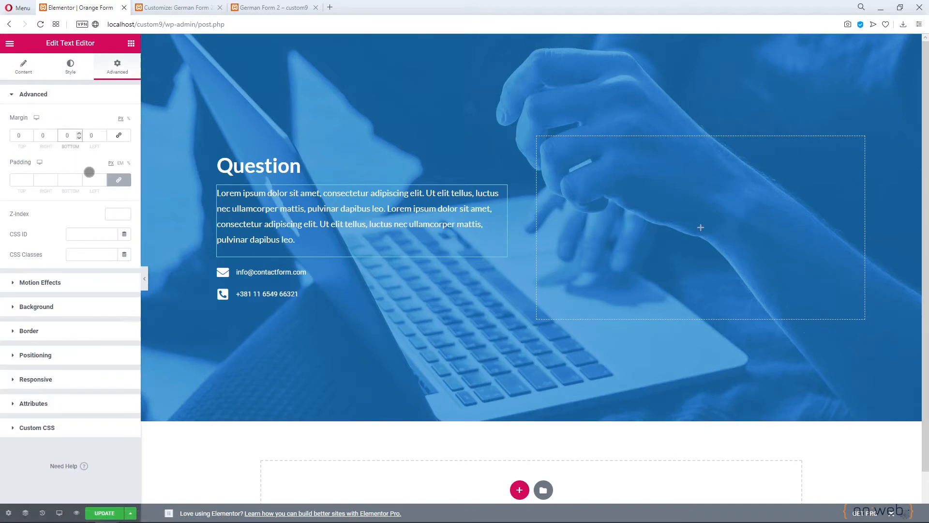
pyautogui.write('6')
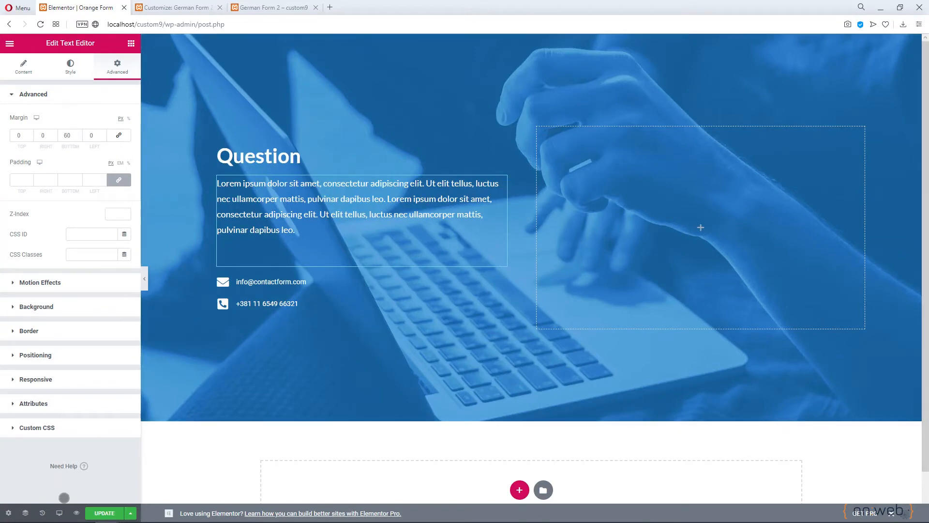
# Preview the section's layout in tablet and mobile modes, checking the text and both icon boxes, and return to desktop mode
pyautogui.click(59, 512)
pyautogui.click(58, 471)
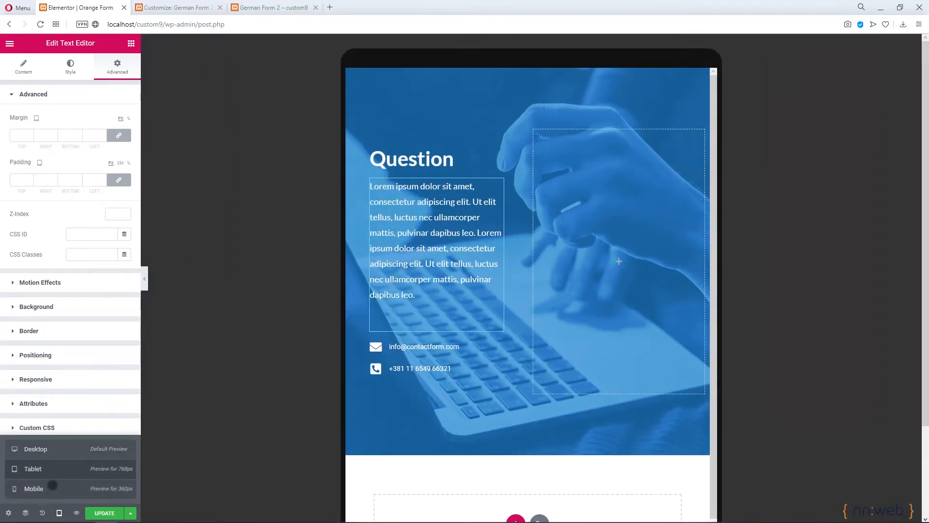
pyautogui.click(52, 484)
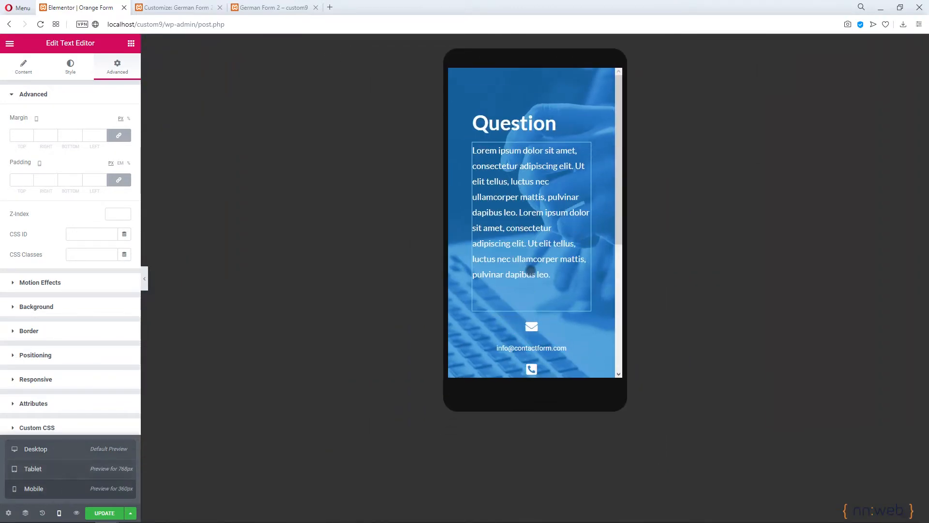
pyautogui.scroll(-1, 543, 271)
pyautogui.scroll(2, 542, 272)
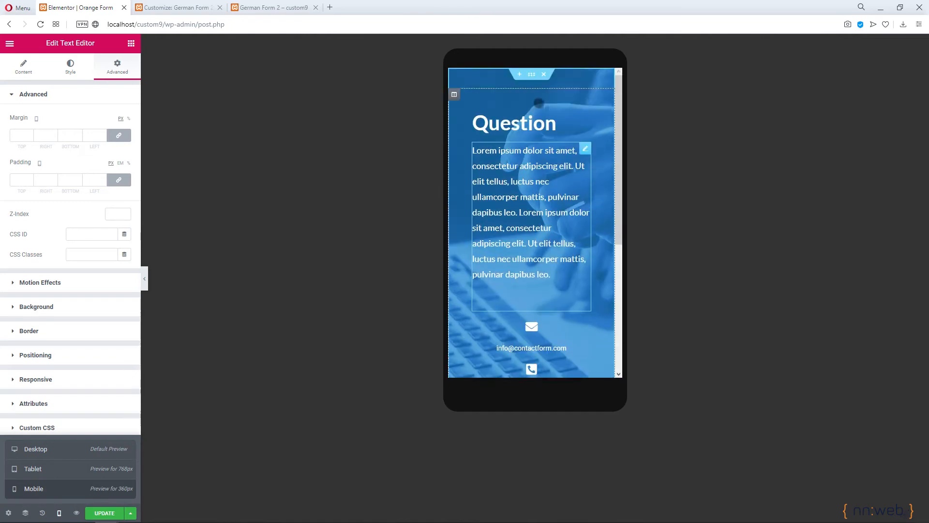
pyautogui.click(453, 94)
pyautogui.scroll(-3, 457, 94)
pyautogui.click(59, 513)
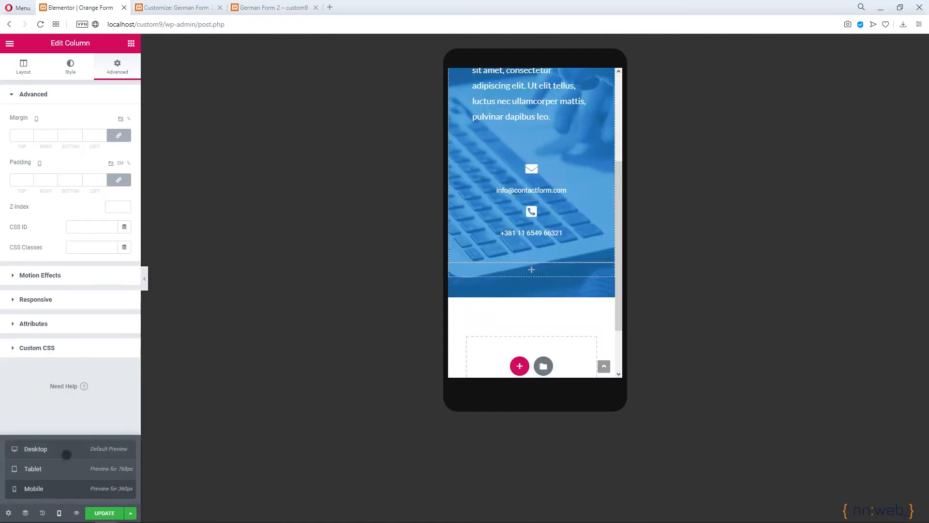
pyautogui.click(67, 451)
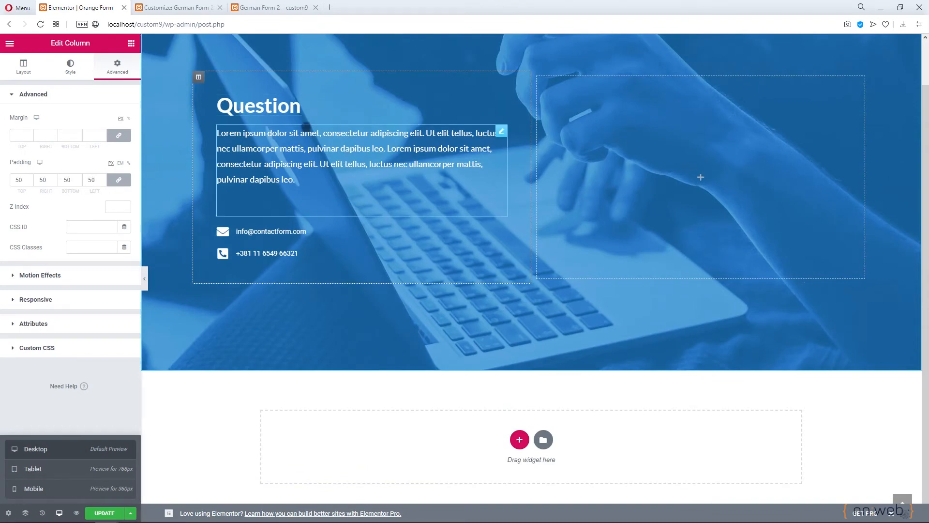
# Update the page and open the WordPress dashboard in a new browser tab
pyautogui.click(94, 511)
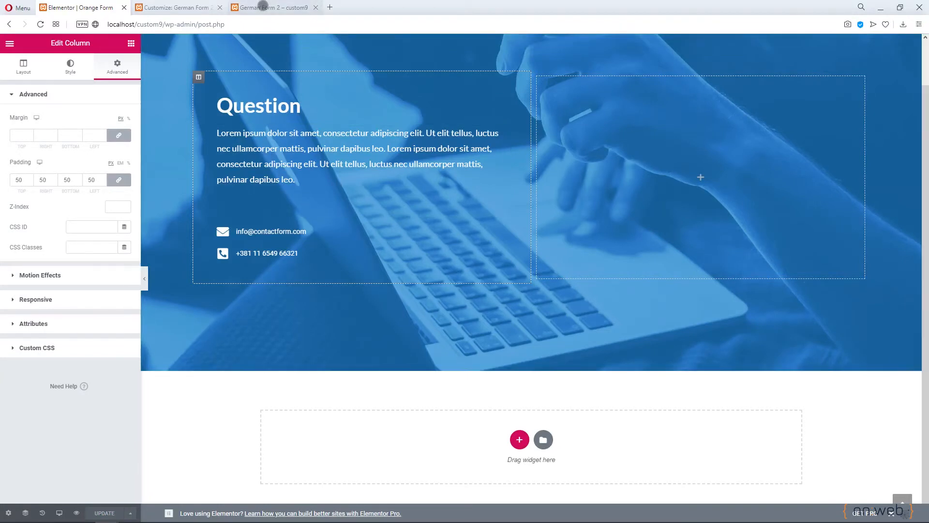
pyautogui.click(181, 8)
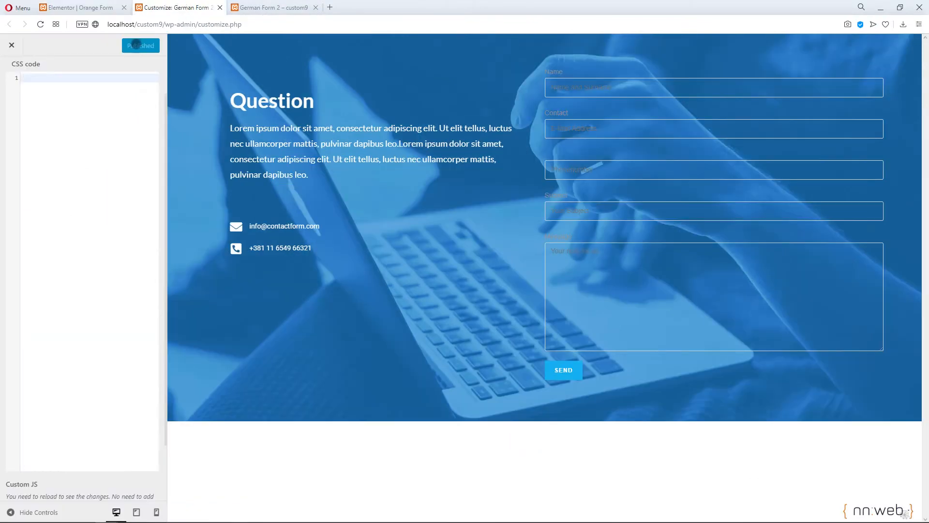
pyautogui.click(65, 7)
pyautogui.click(9, 44)
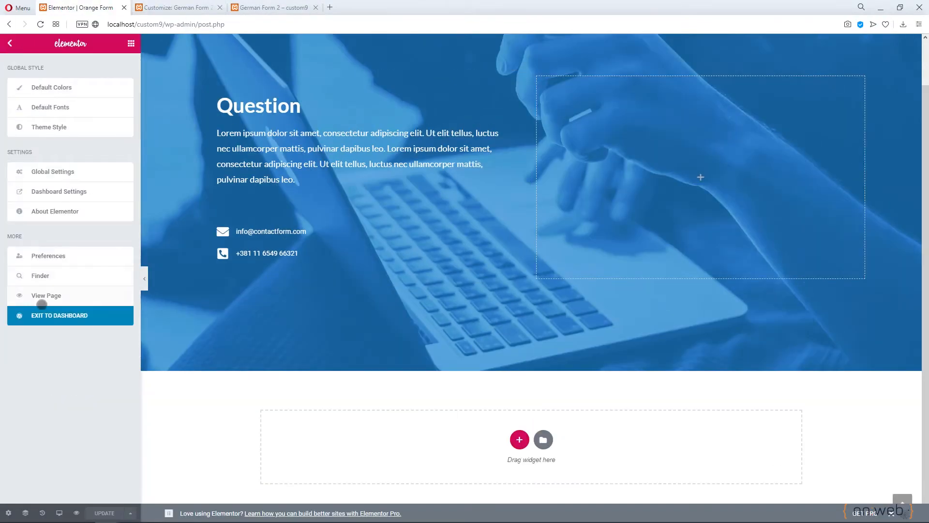
pyautogui.rightClick(41, 311)
pyautogui.click(63, 321)
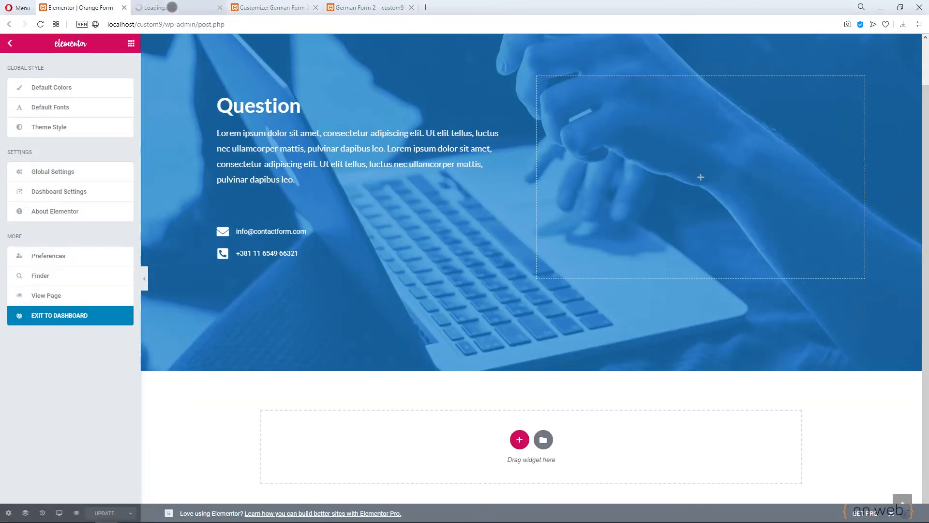
pyautogui.click(172, 7)
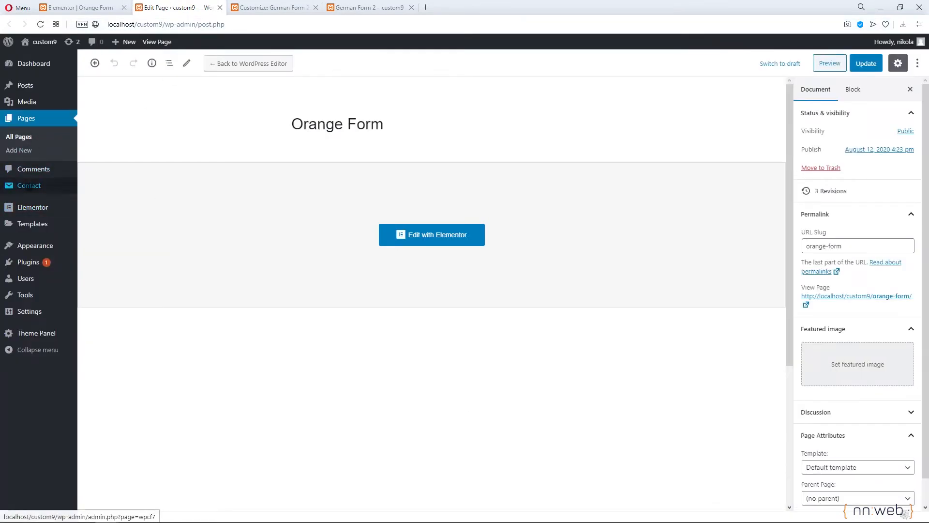
# Add a new contact form titled "Orange Form" in the WordPress Contact section
pyautogui.click(29, 186)
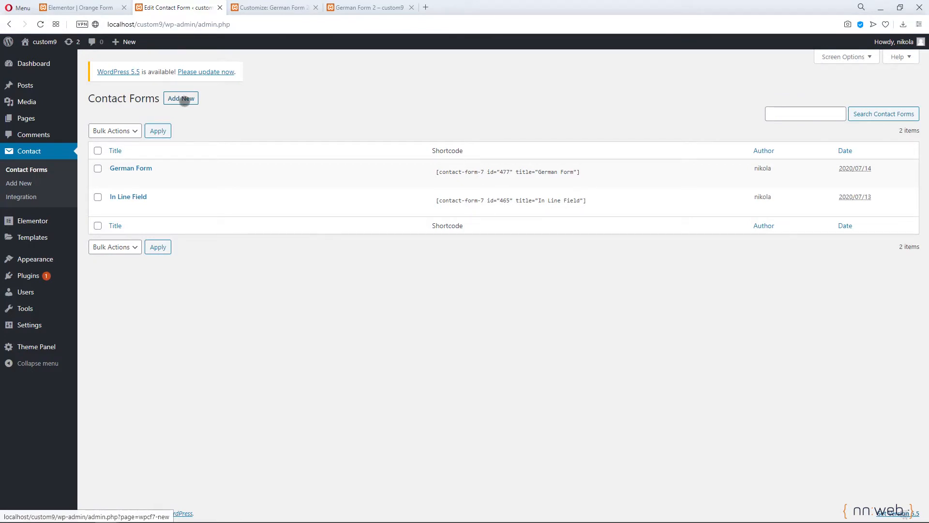
pyautogui.click(184, 99)
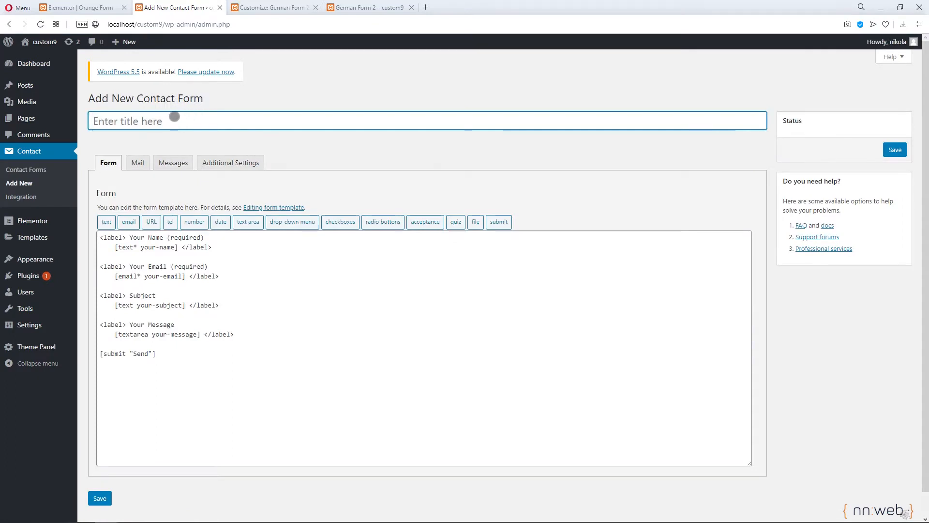
pyautogui.write('Orange Form')
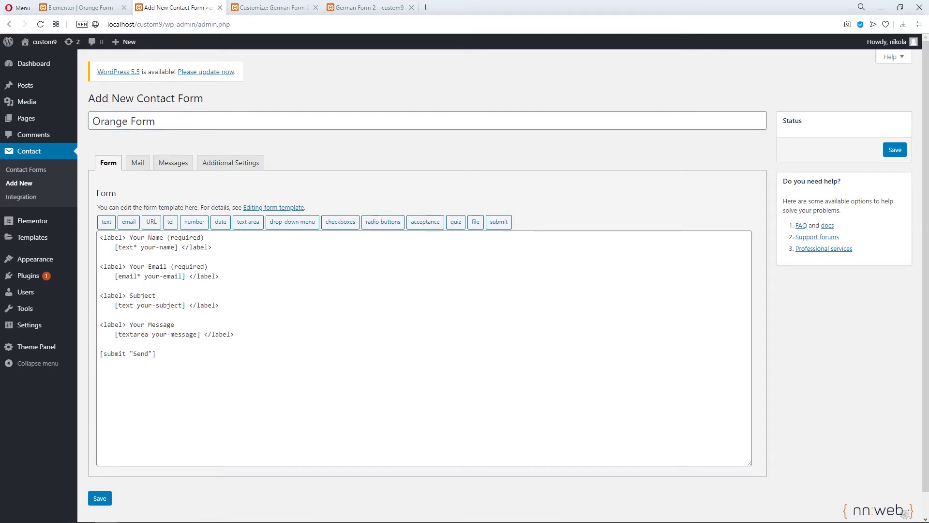
# Replace the default form template with main-form markup for Name, Contact e-mail and Phonenumber, Subject and Message fields with placeholders, plus a Send button
pyautogui.moveTo(166, 354); pyautogui.dragTo(109, 241)
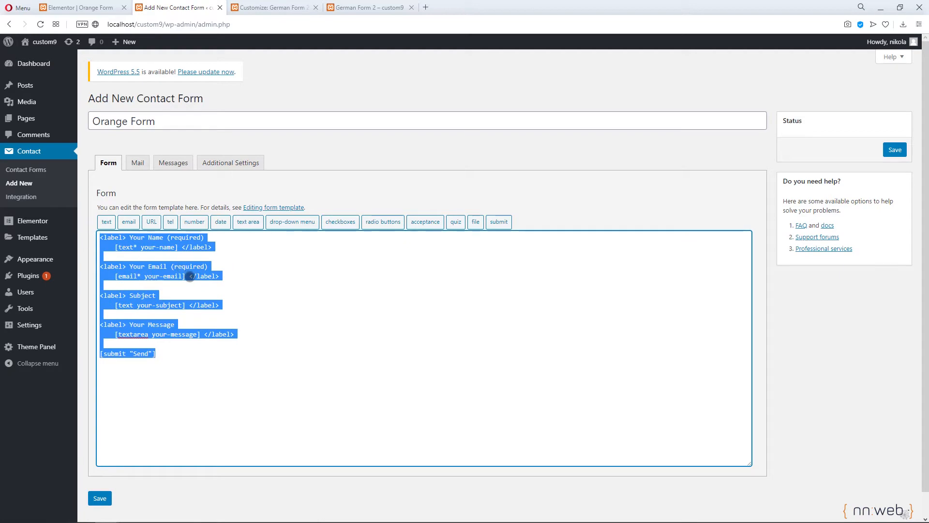
pyautogui.write('<div class="main-form"> <label> <span class="orange-label">Name</span>     [text* your-name placeholder "Name and Surname"] </label>  <div class="contact-field"> <label> <span class="orange-label">Contact</span>     [email* your-email placeholder "E-Mail Address"] </label>  <label>     [tel tel-887 placeholder "Phonenumber"] </label> </div>  <label> <span class="orange-label">Subject</span>     [text text-58 placeholder "Your Subject"] </label>  <label> <span class="orange-label">Message</span>     [textarea textarea-661 placeholder "Your note for us..."]    [submit "Send"] </div>')
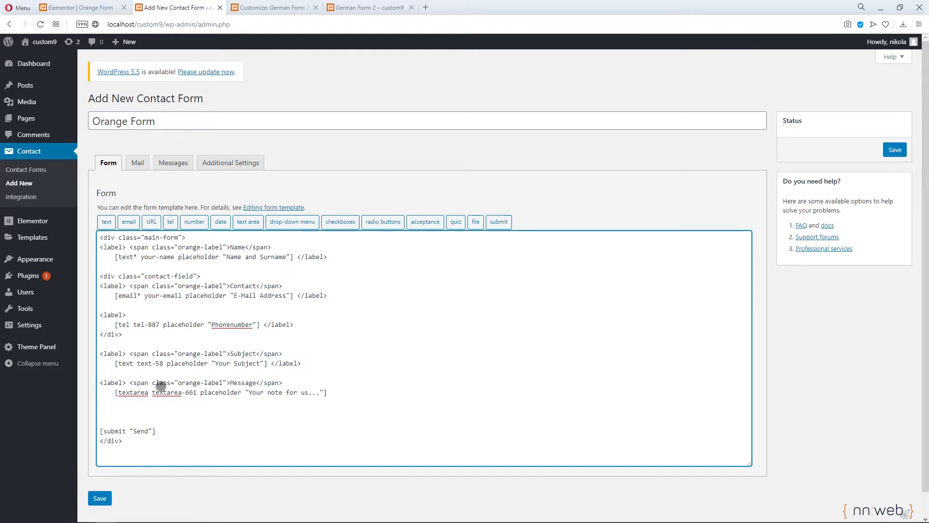
# Compare the Orange Form markup with the finished form on the German Form 2 page, including its labels, fields and Send button
pyautogui.click(379, 6)
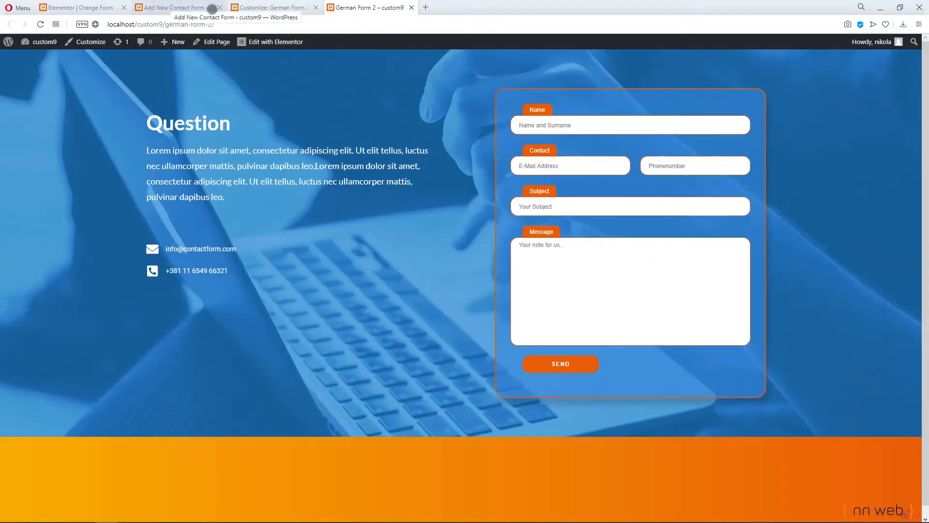
pyautogui.click(207, 8)
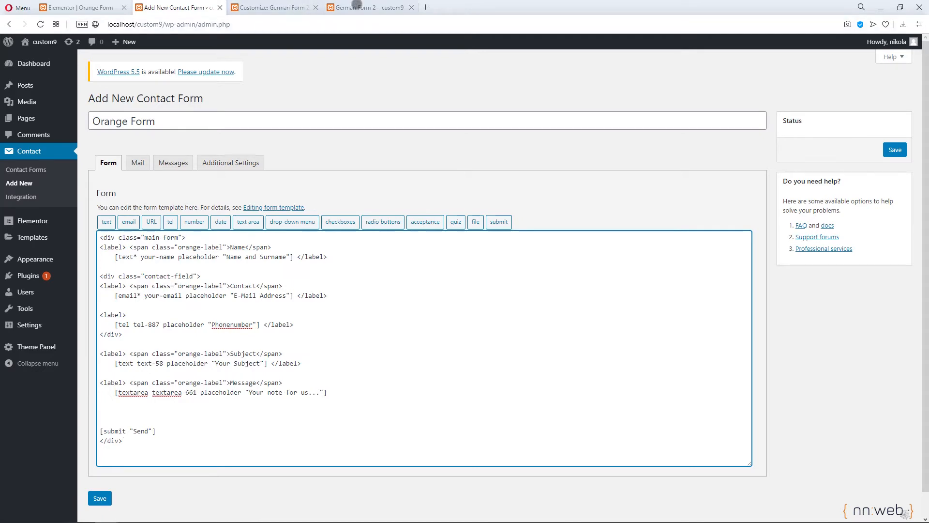
pyautogui.click(358, 7)
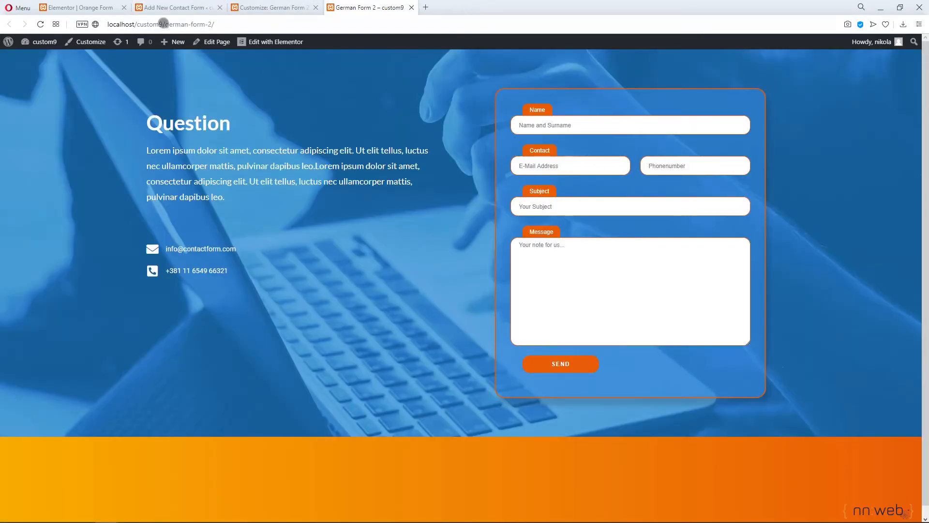
pyautogui.click(167, 8)
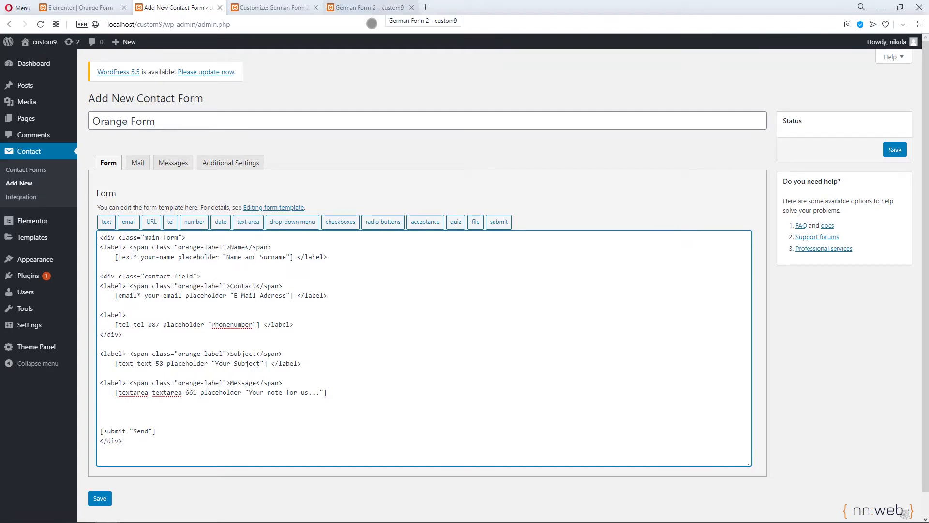
pyautogui.click(370, 7)
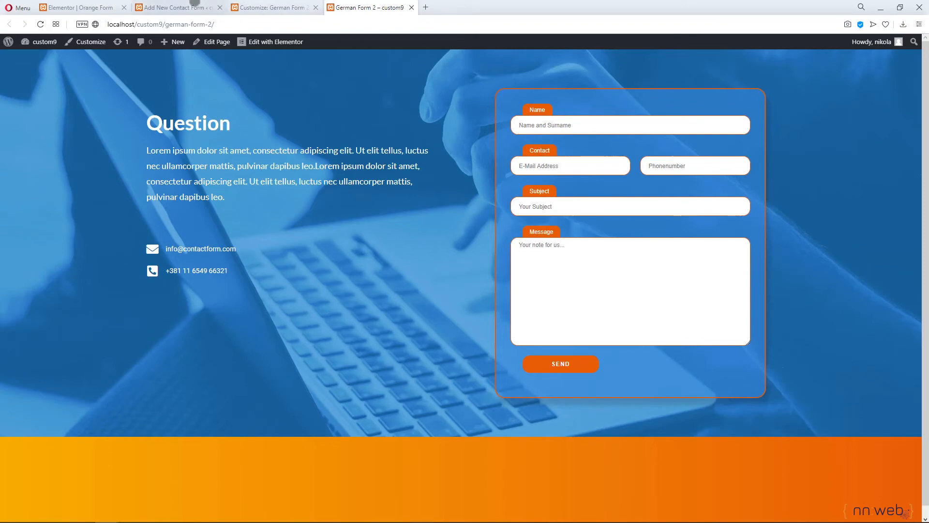
pyautogui.click(193, 7)
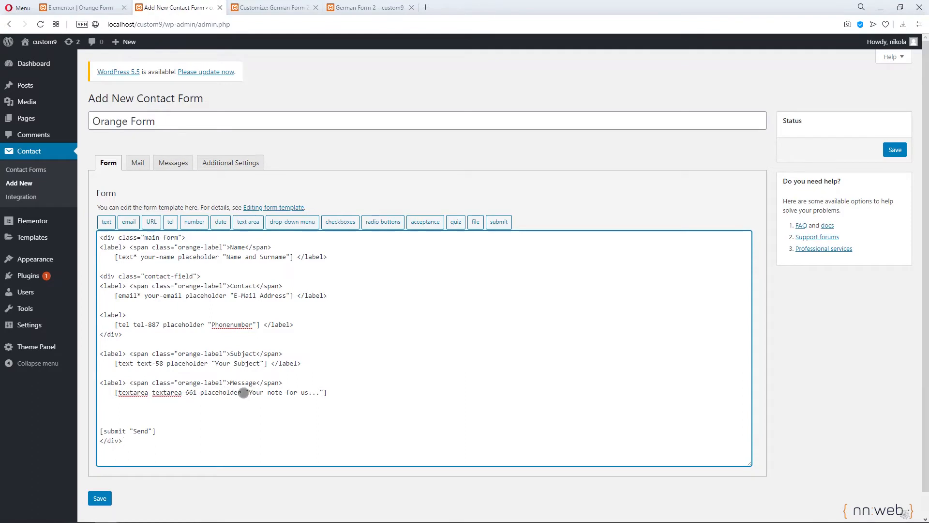
pyautogui.click(134, 435)
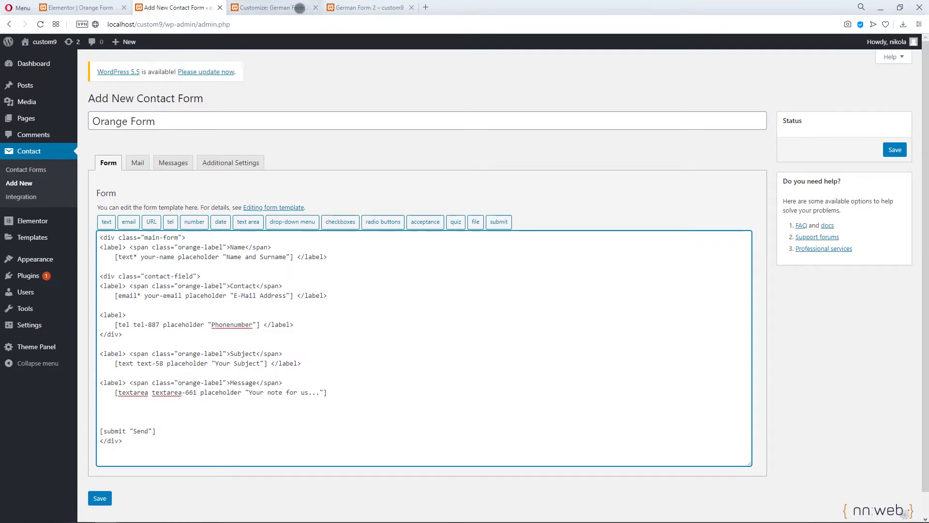
pyautogui.click(339, 7)
pyautogui.click(175, 7)
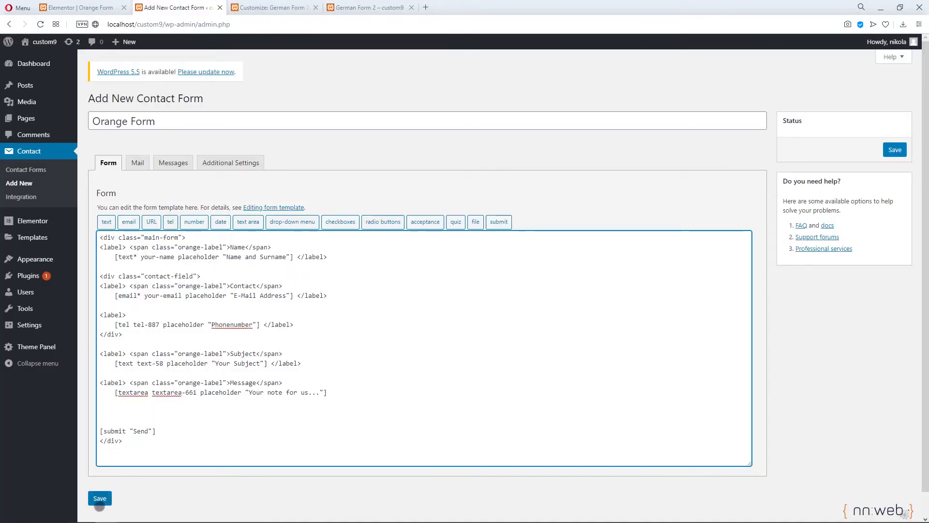
# Save the Orange Form contact form and copy its shortcode
pyautogui.click(99, 497)
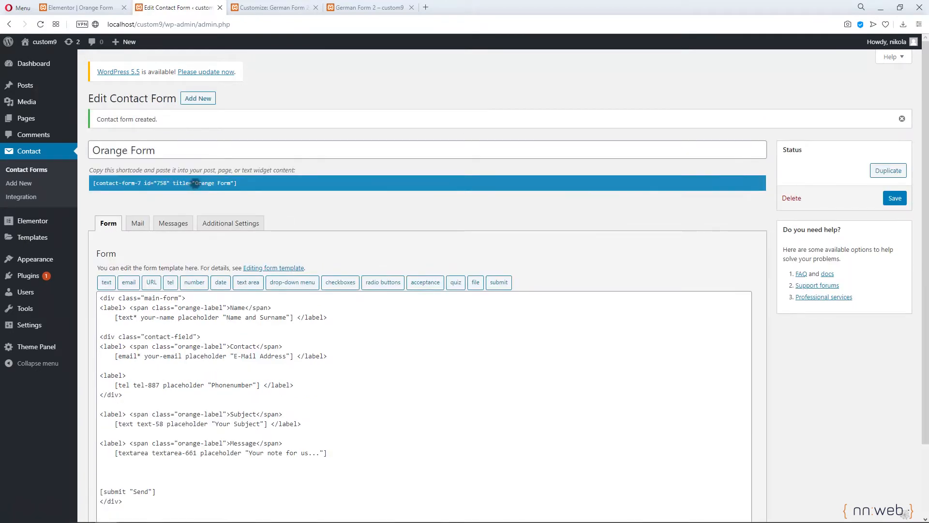
pyautogui.click(195, 182)
pyautogui.hotkey('ctrl', 'c')
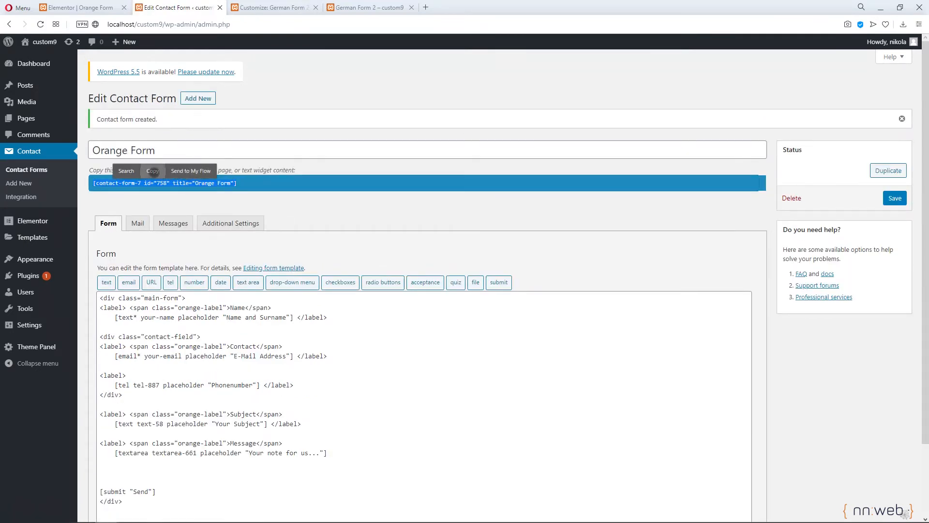
pyautogui.click(163, 167)
# Add an HTML widget containing the Orange Form shortcode to the empty column beside the Question text in Elementor, and update the page
pyautogui.click(85, 8)
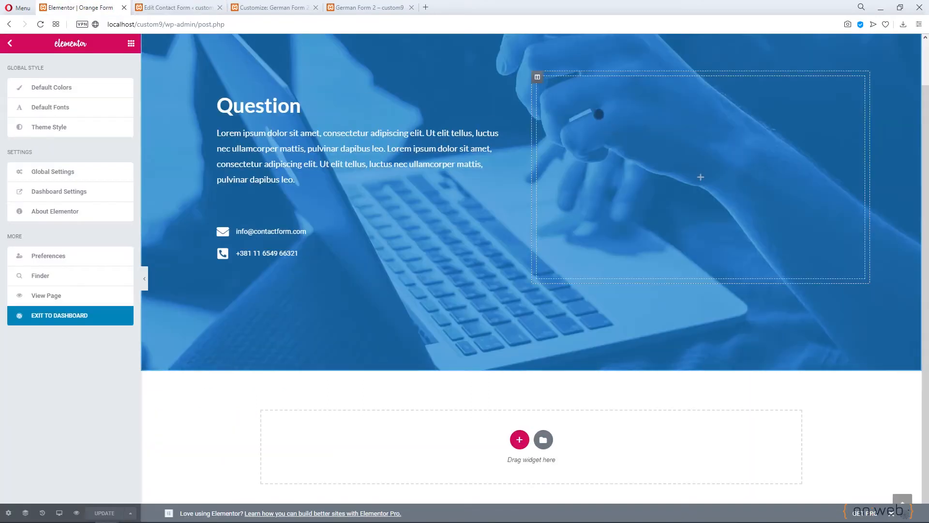
pyautogui.click(123, 85)
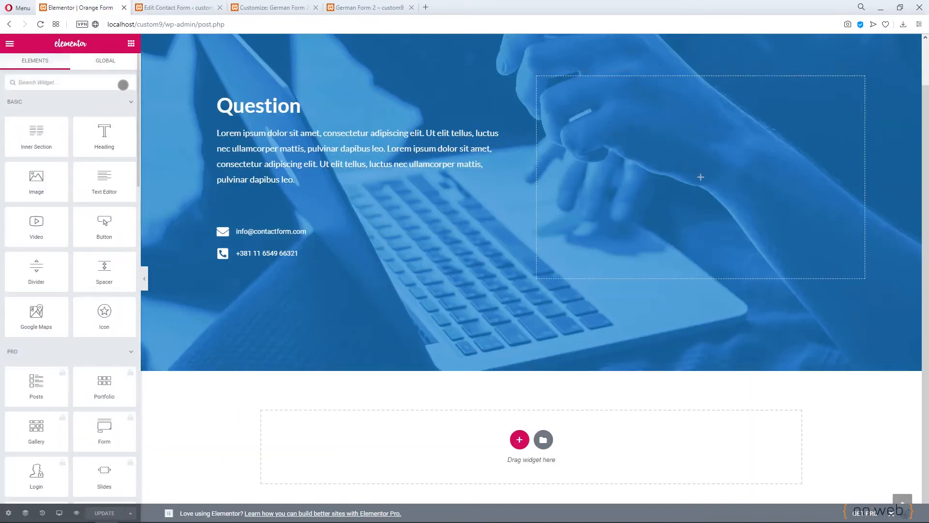
pyautogui.write('html')
pyautogui.moveTo(65, 104); pyautogui.dragTo(649, 141)
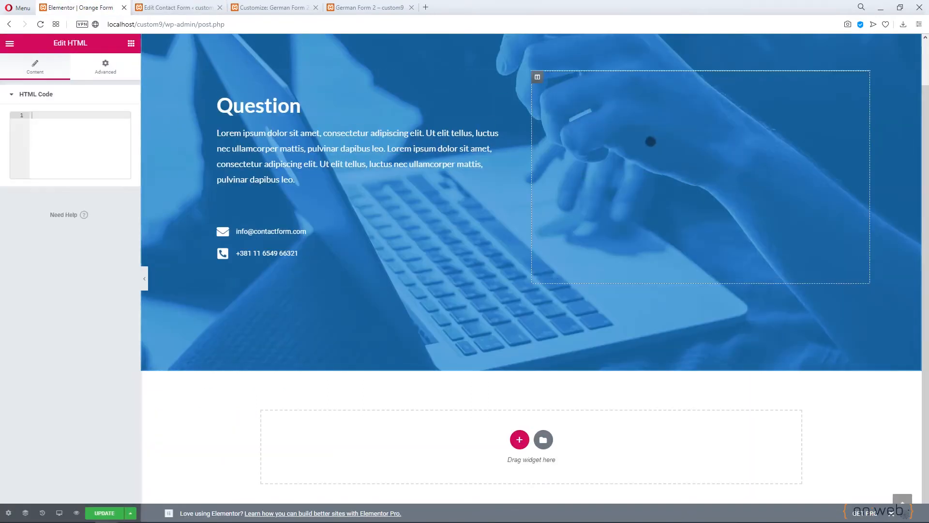
pyautogui.click(53, 121)
pyautogui.hotkey('ctrl', 'v')
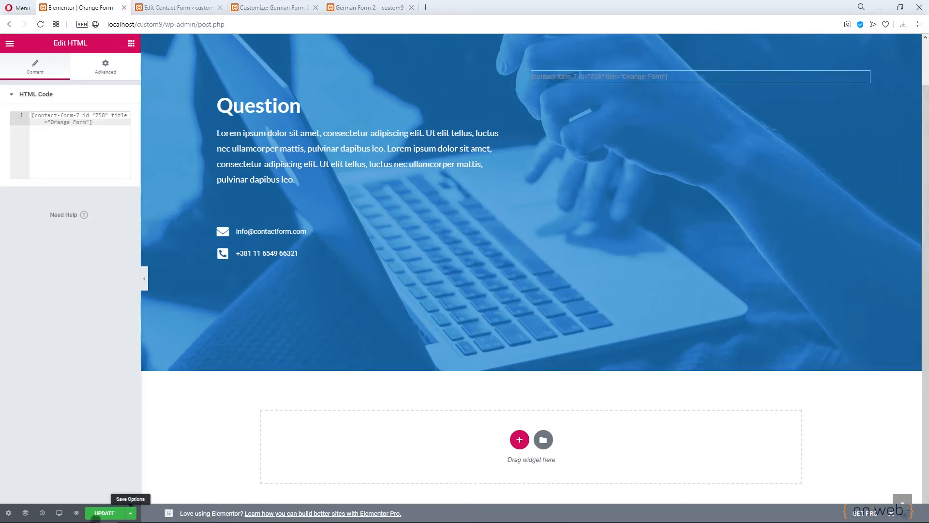
pyautogui.click(95, 513)
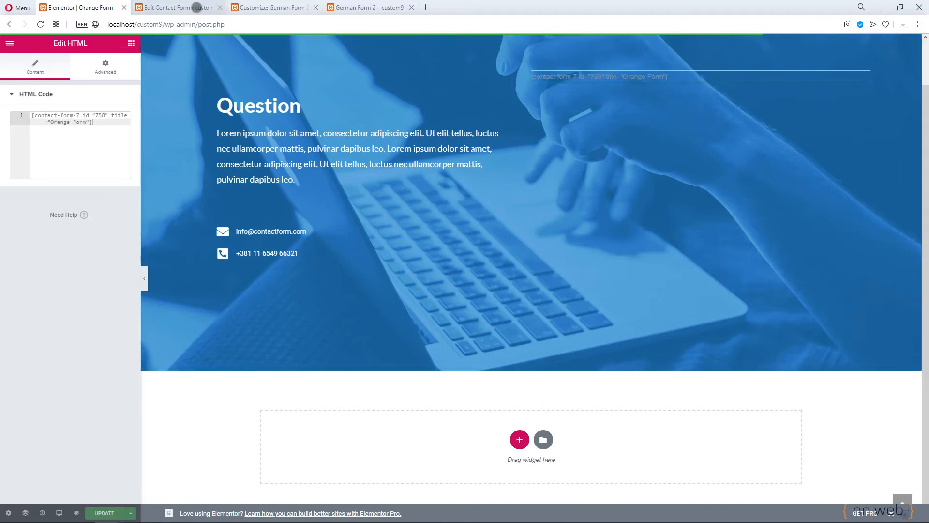
# Close the Customizer for German Form 2 and view the Orange Form page from the WordPress page list
pyautogui.click(269, 8)
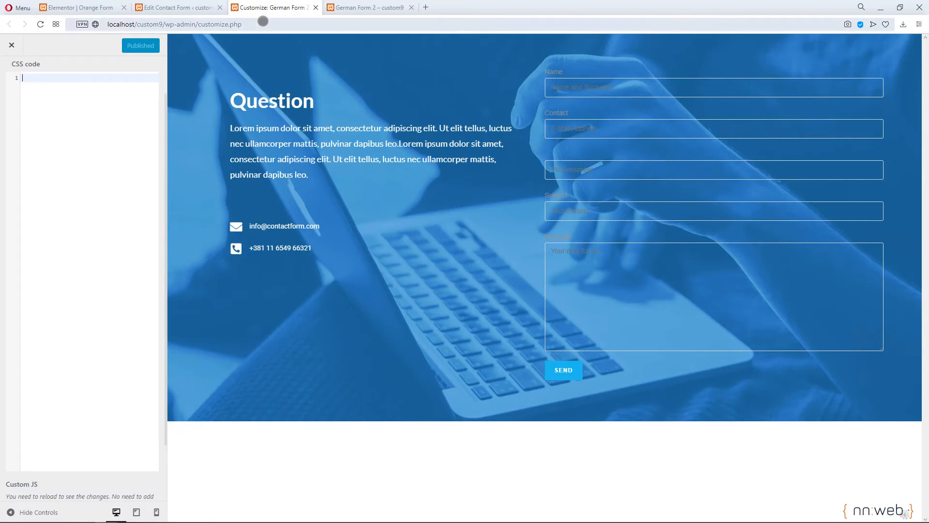
pyautogui.click(12, 45)
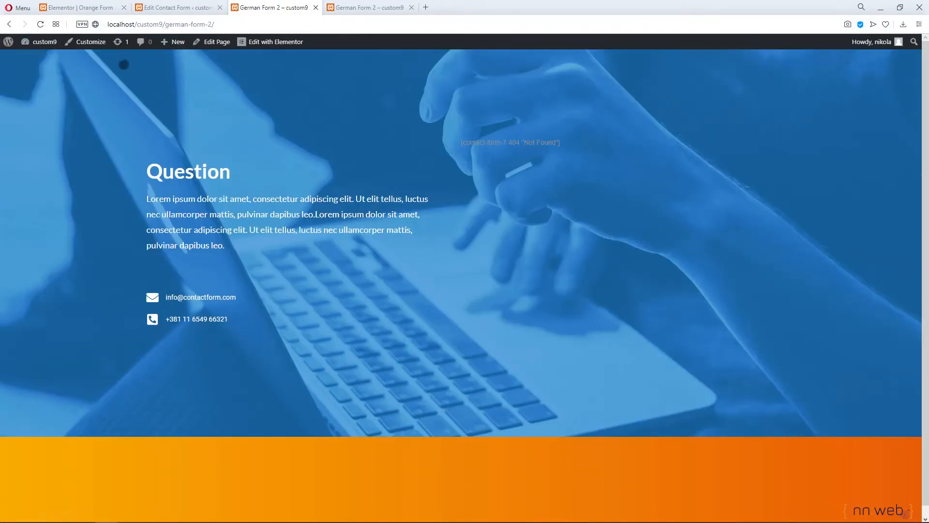
pyautogui.moveTo(39, 41)
pyautogui.click(37, 58)
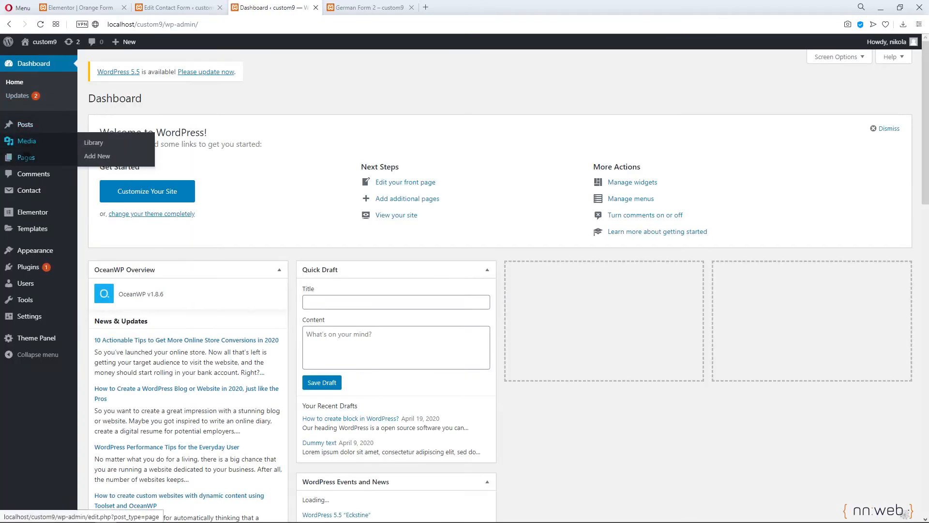
pyautogui.click(25, 157)
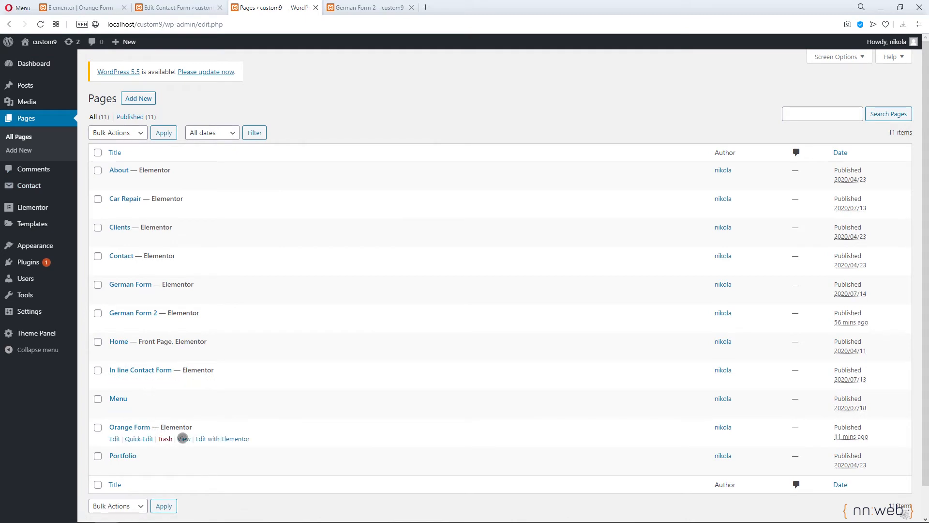
pyautogui.click(183, 439)
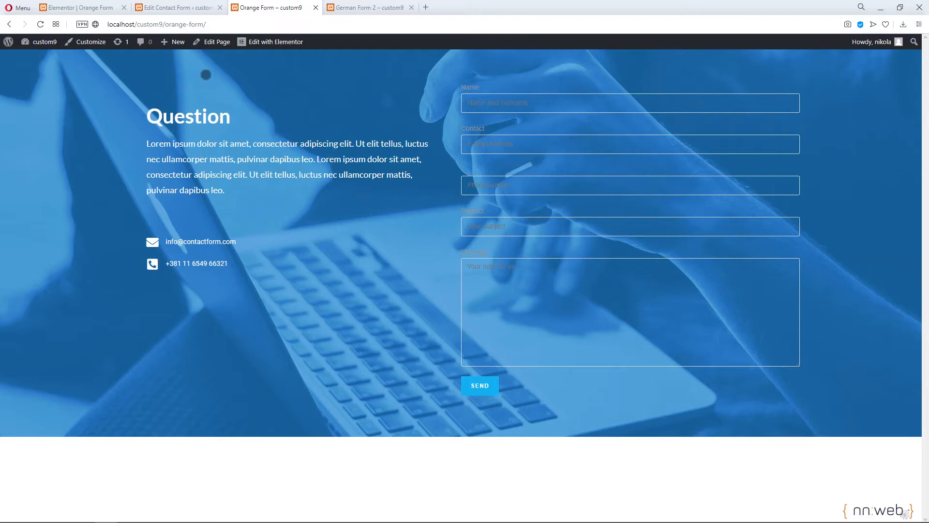
# Open the Customizer's Custom CSS/JS section for the Orange Form page and add the CSS comment "CSS for Orange Form"
pyautogui.click(80, 40)
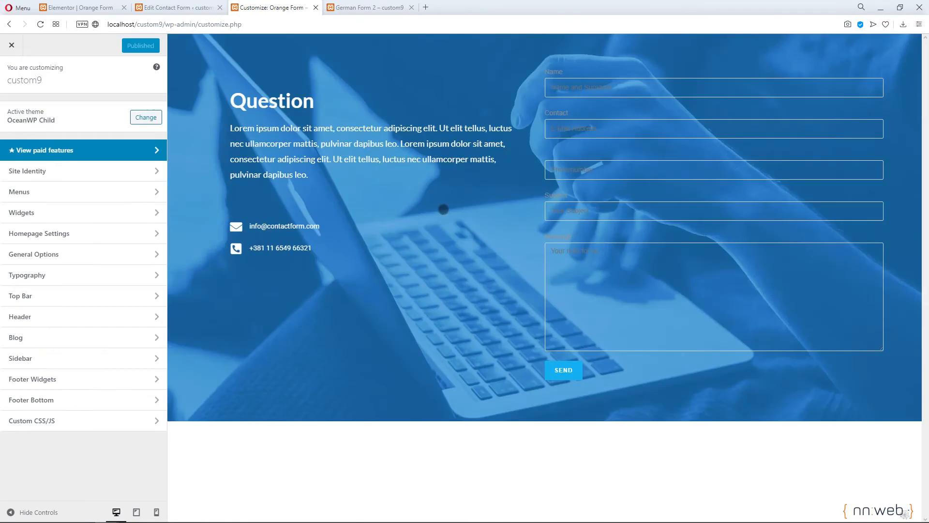
pyautogui.click(83, 422)
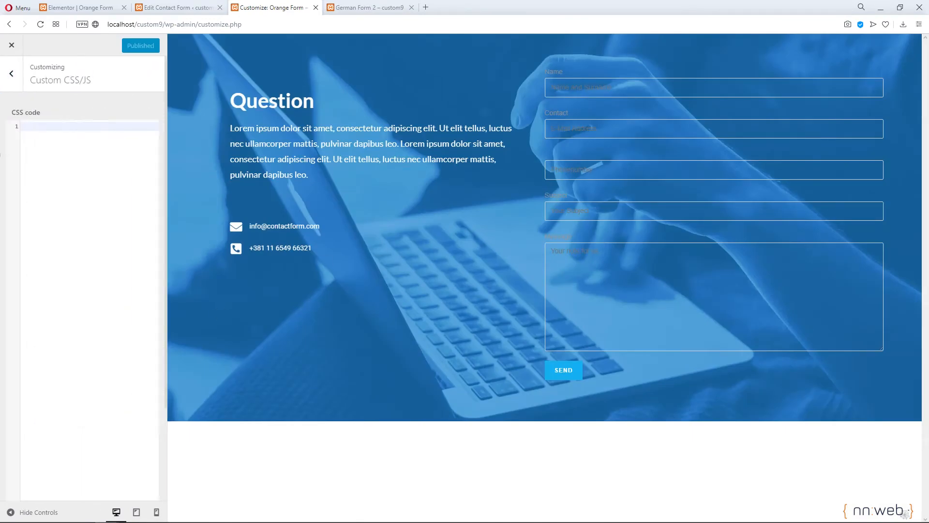
pyautogui.click(45, 135)
pyautogui.write('/*  */')
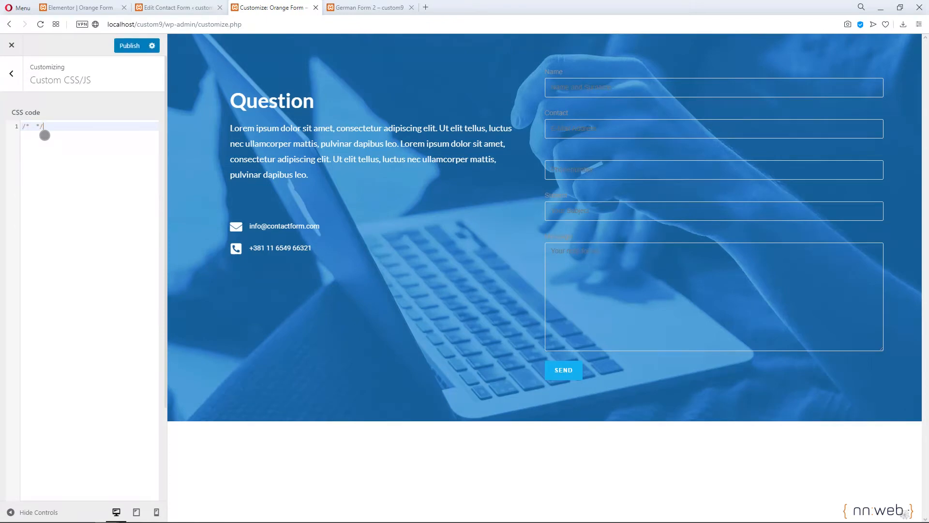
pyautogui.write('CSS for Orange Form')
# Start a .main-form CSS rule below the comment with width: 100%
pyautogui.press('Return')
pyautogui.press('Return')
pyautogui.write('.main')
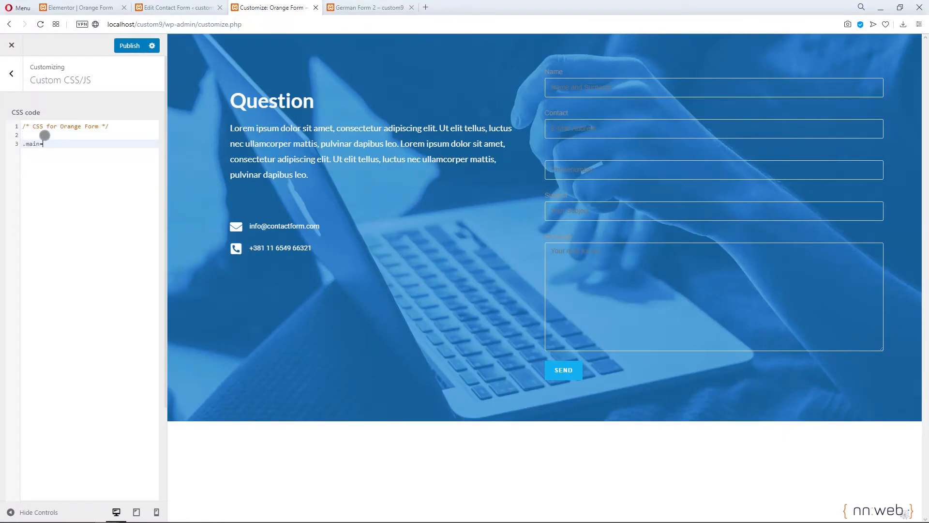
pyautogui.write('-form {')
pyautogui.press('Return')
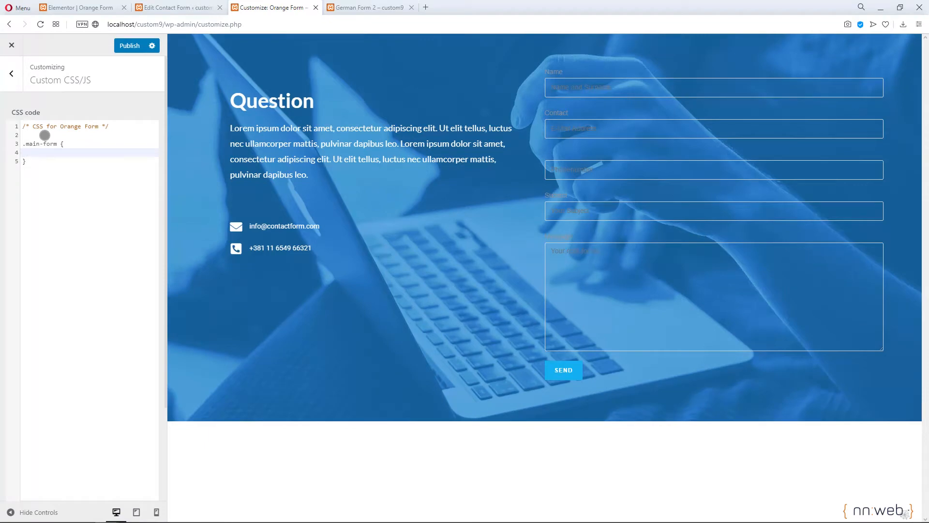
pyautogui.write('width: 100%;')
pyautogui.press('Return')
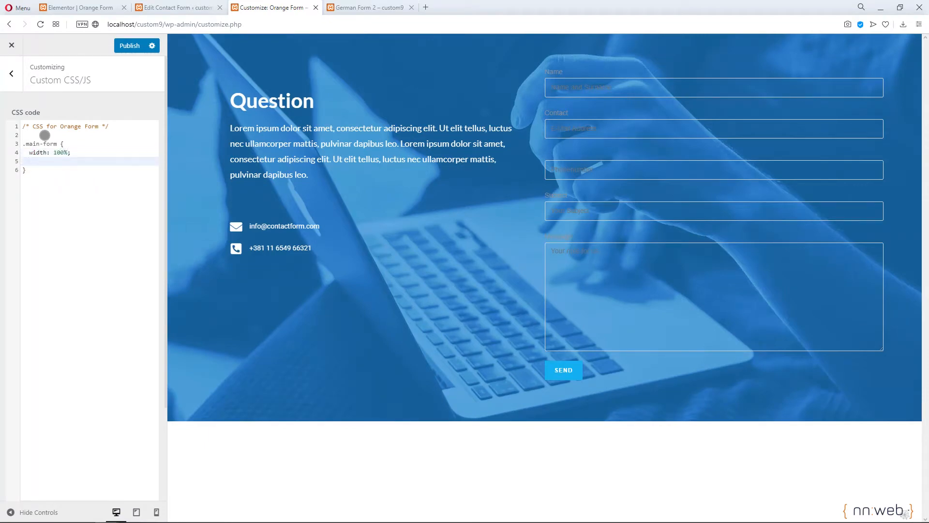
# Add a max-width to the .main-form rule, trying 60% first and then setting it to 80%
pyautogui.write('max')
pyautogui.press('Down')
pyautogui.press('Return')
pyautogui.write(': 60%')
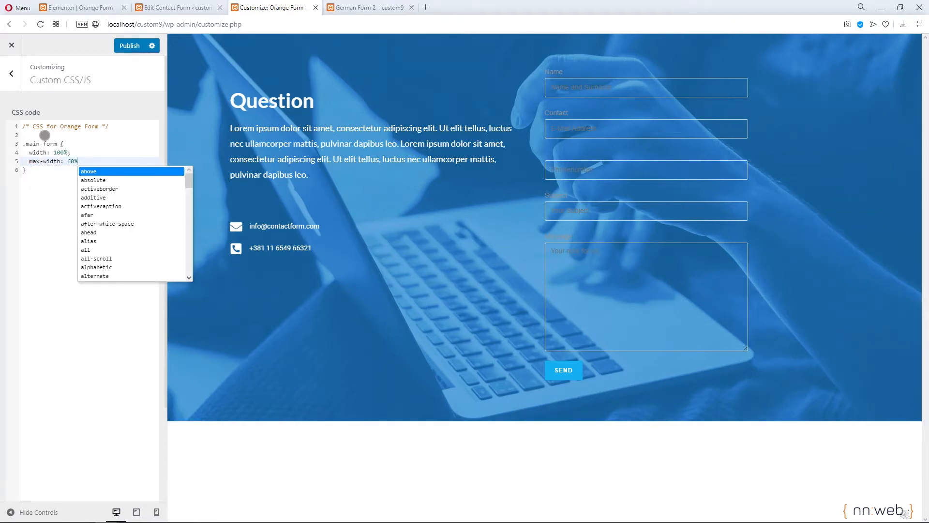
pyautogui.write('px')
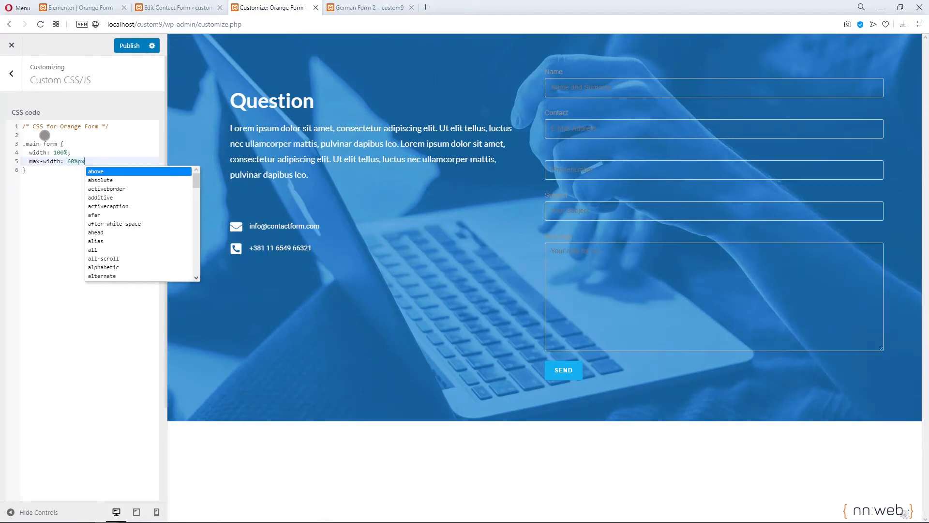
pyautogui.press('BackSpace')
pyautogui.press('BackSpace')
pyautogui.write(';')
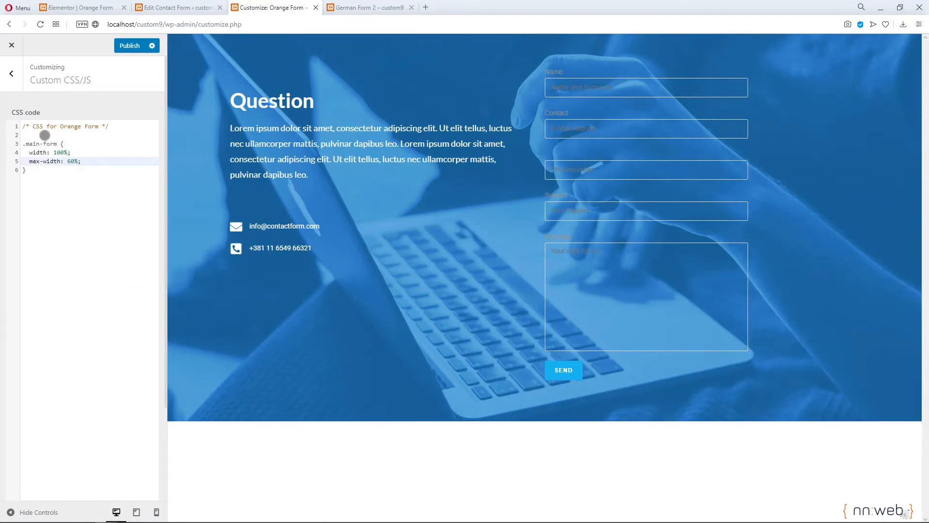
pyautogui.hotkey('ctrl', 'shift', 'Left')
pyautogui.write('80')
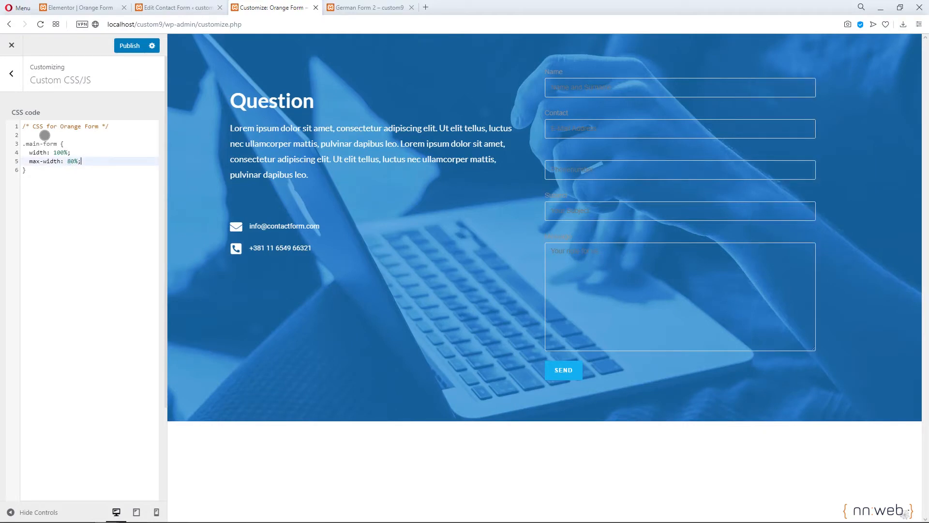
# Centre the form in its column by adding margin: 0 auto to the .main-form rule
pyautogui.press('Return')
pyautogui.write('ma')
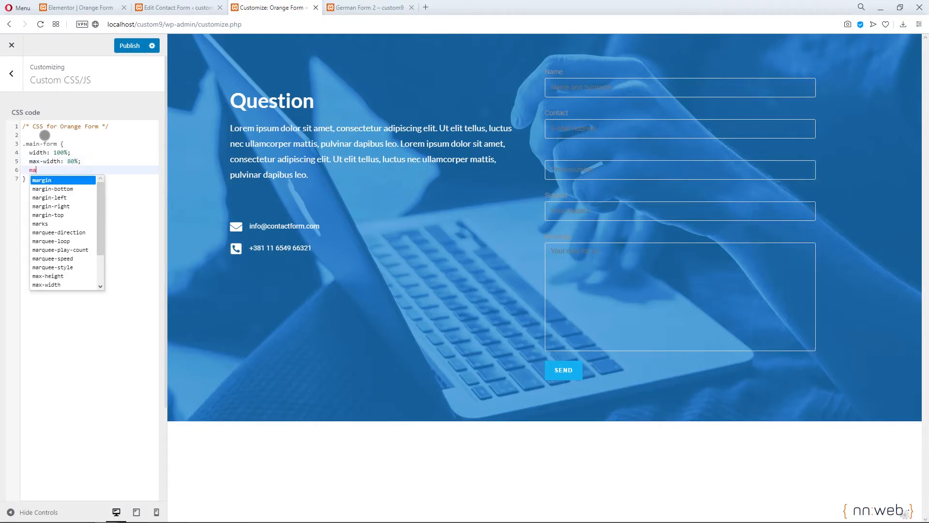
pyautogui.write("rgin: 0 auto'")
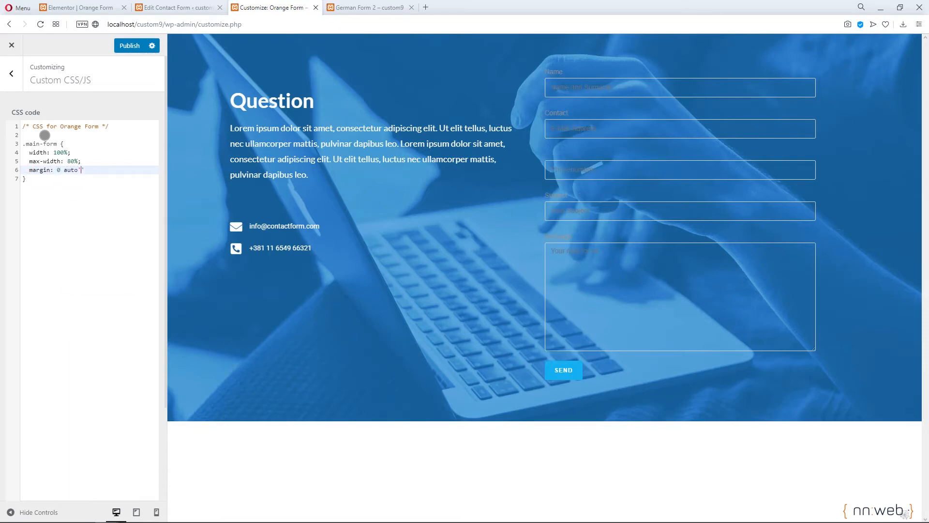
pyautogui.press('BackSpace')
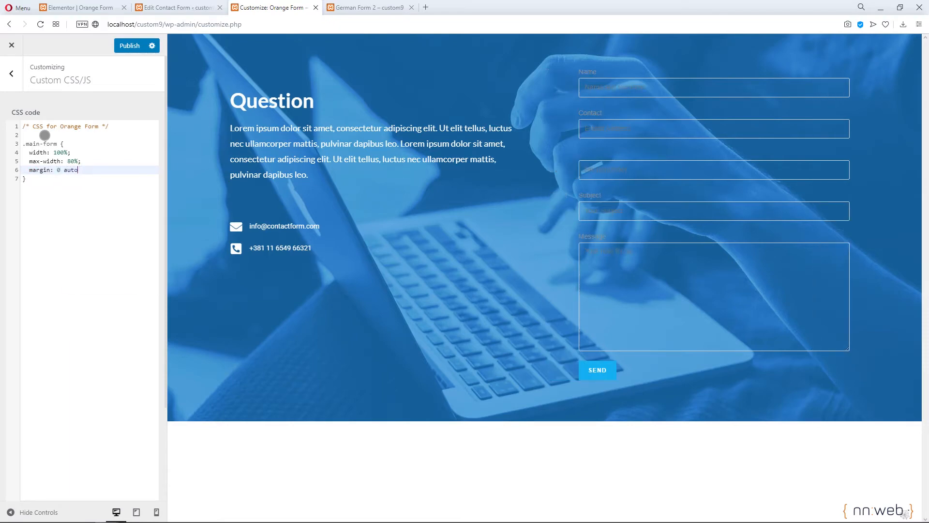
pyautogui.write(';')
# Add border: 2px solid #ea5e07 to the .main-form rule below the margin declaration
pyautogui.press('Return')
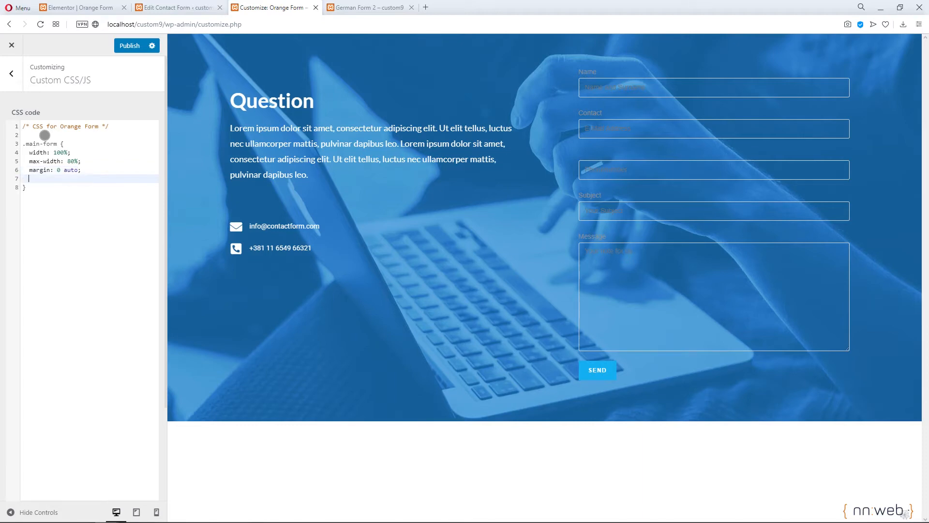
pyautogui.write('border: 2px solid')
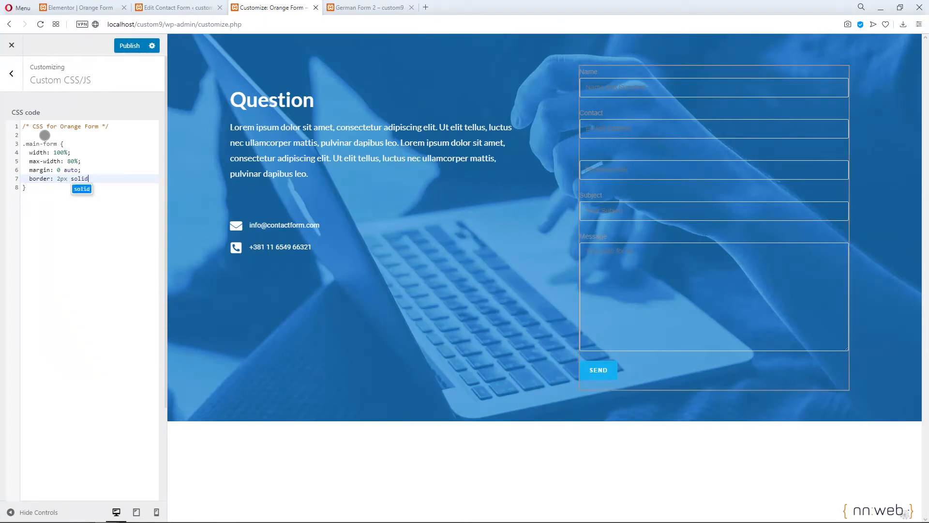
pyautogui.write(' #')
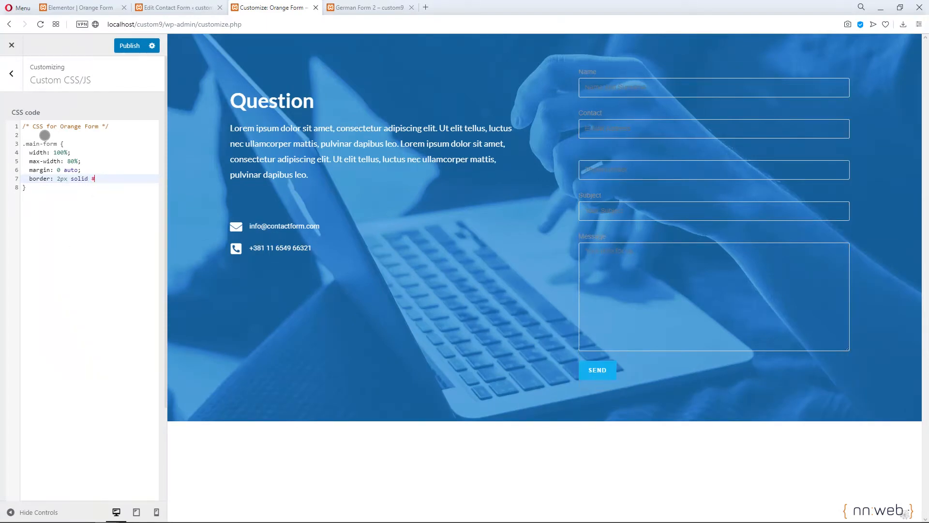
pyautogui.write('ea5')
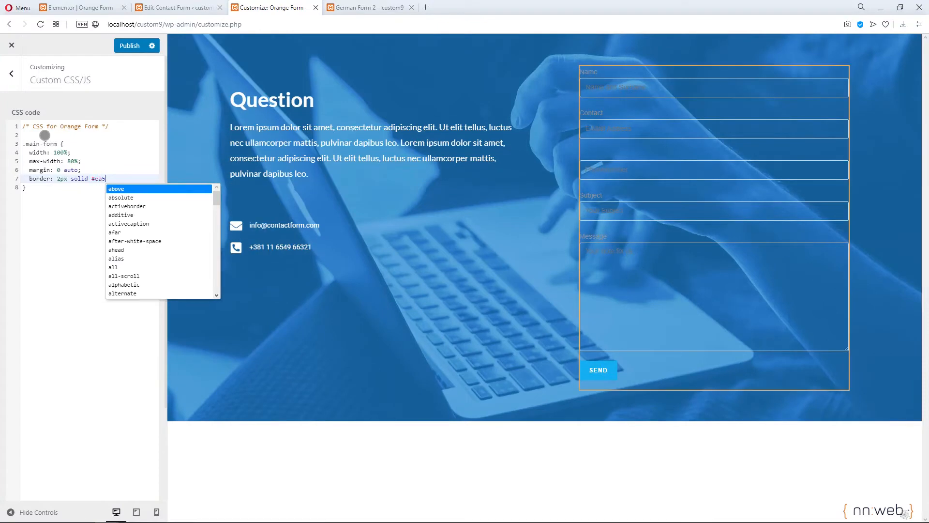
pyautogui.write('e')
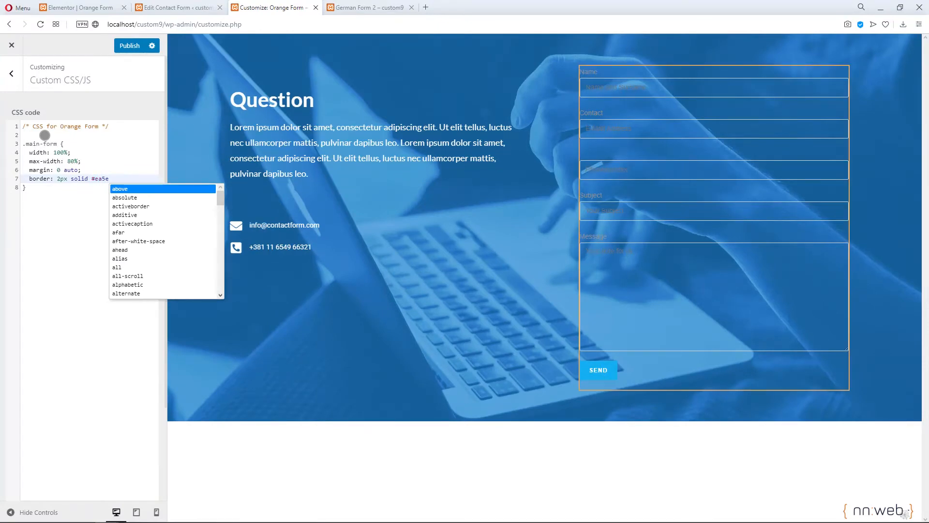
pyautogui.write('07')
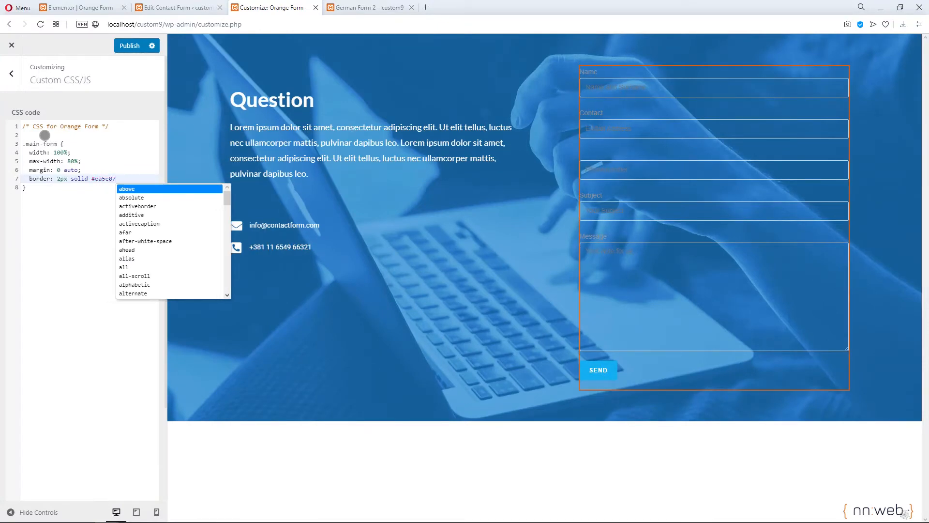
pyautogui.write(';')
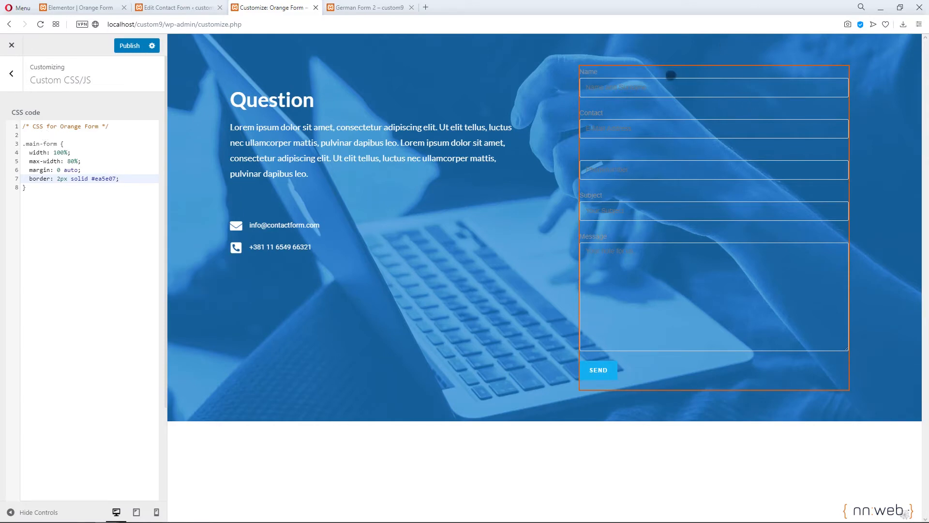
# Add padding: 30px to the .main-form rule to inset the fields from the form's border
pyautogui.press('Return')
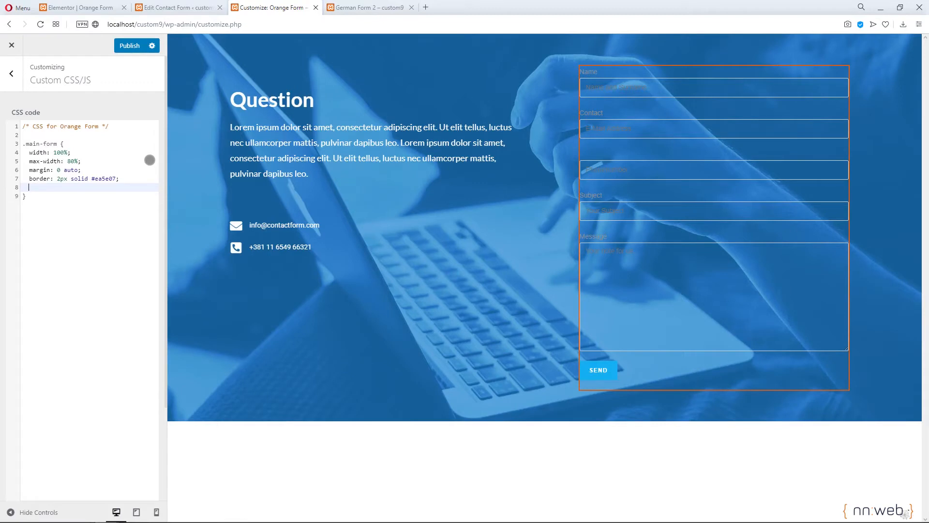
pyautogui.write('pad')
pyautogui.press('Return')
pyautogui.write(': 30px:')
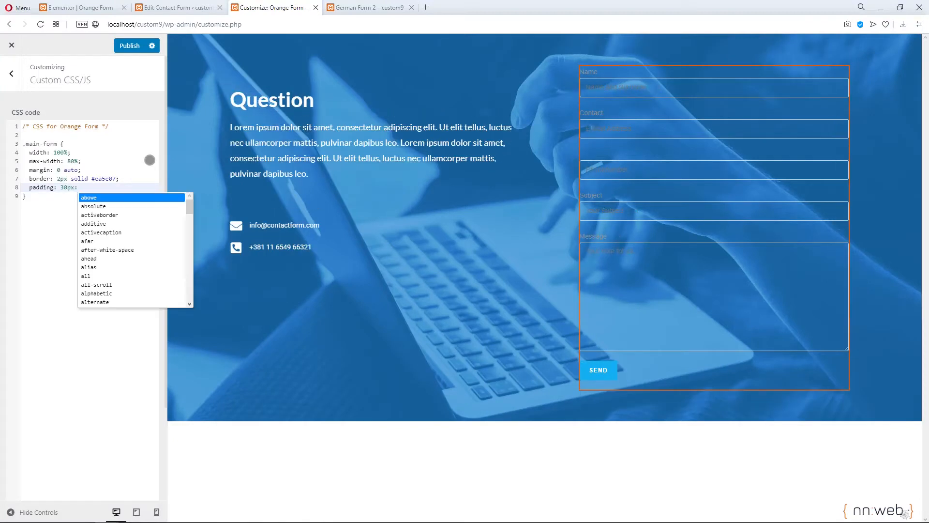
pyautogui.press('BackSpace')
pyautogui.write(';')
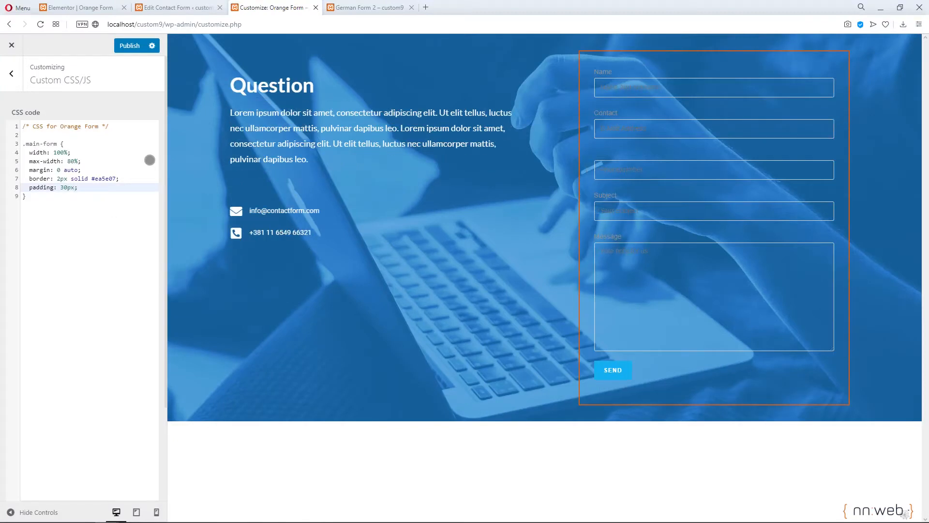
# Round the form's corners by adding border-radius: 20px to the .main-form rule
pyautogui.press('Return')
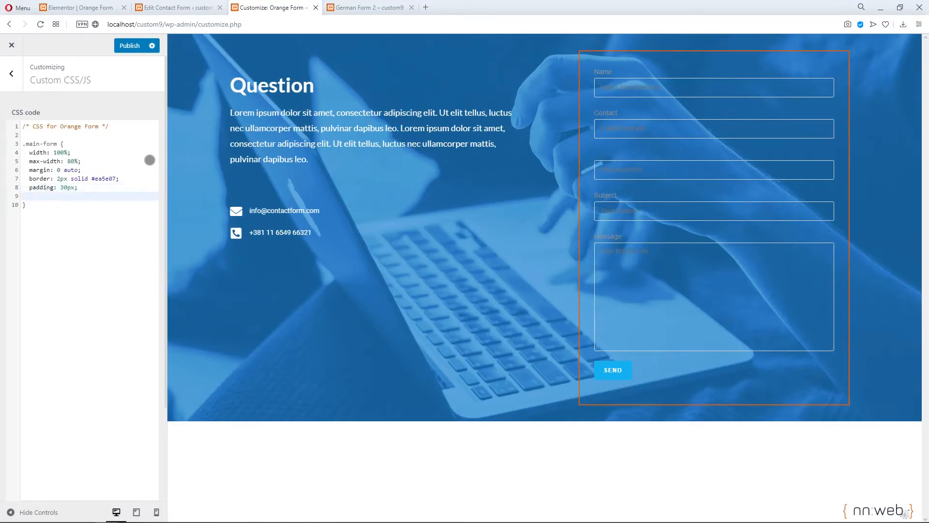
pyautogui.write('border-r')
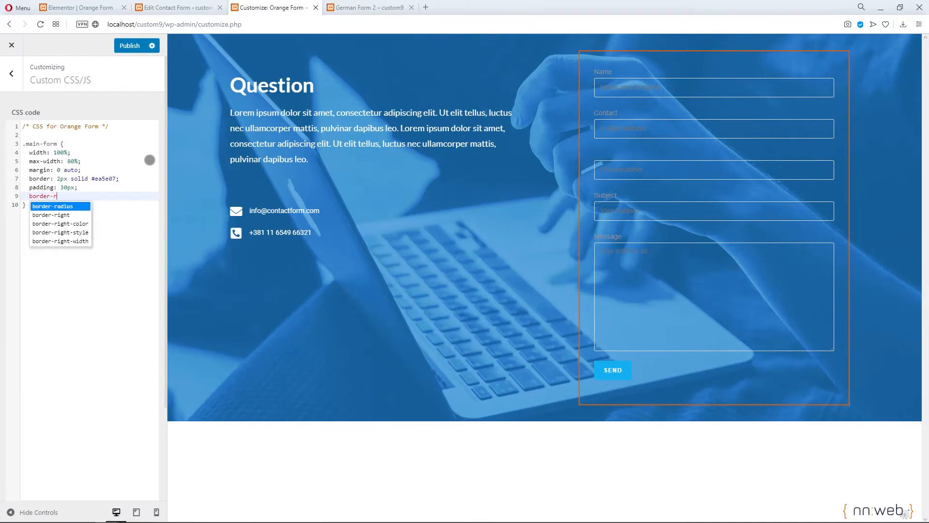
pyautogui.press('Return')
pyautogui.write(': ')
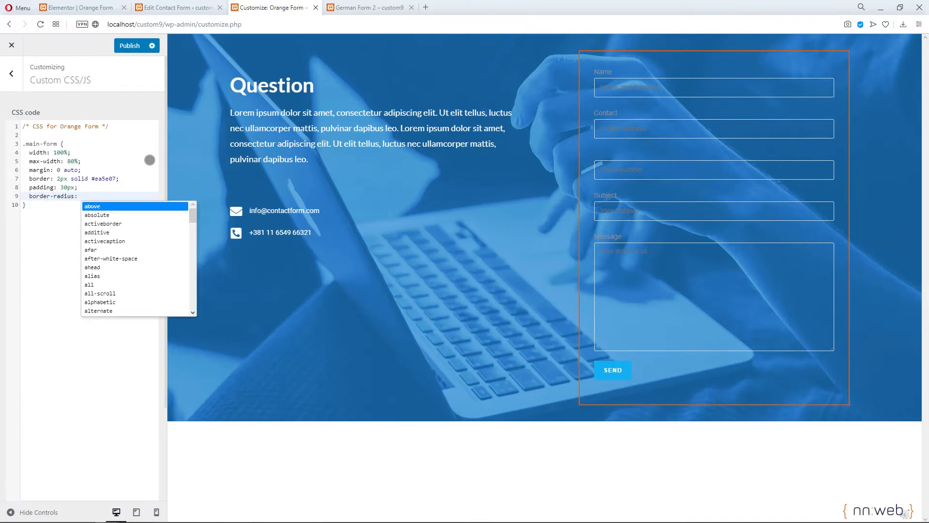
pyautogui.write('20px')
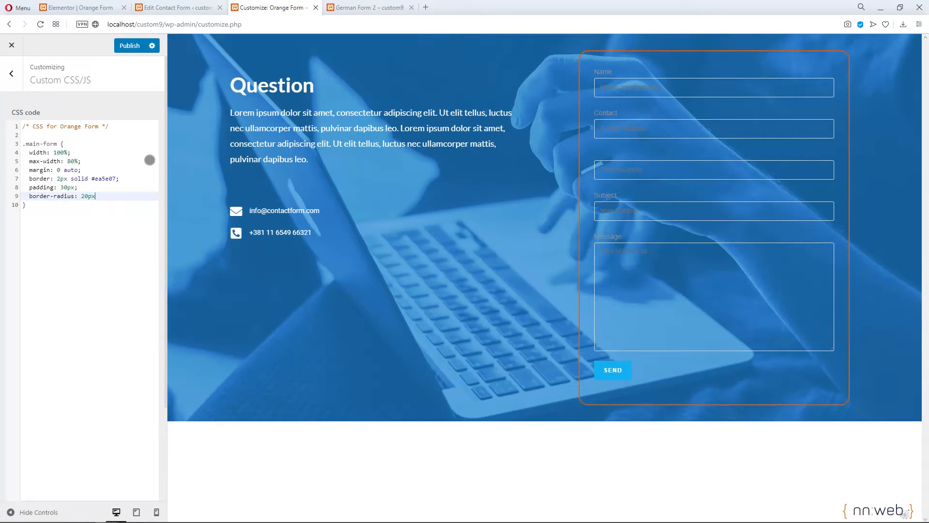
pyautogui.write(';')
# Give the form a semi-transparent blue fill by adding background-color: #3487da99 to the .main-form rule
pyautogui.press('Return')
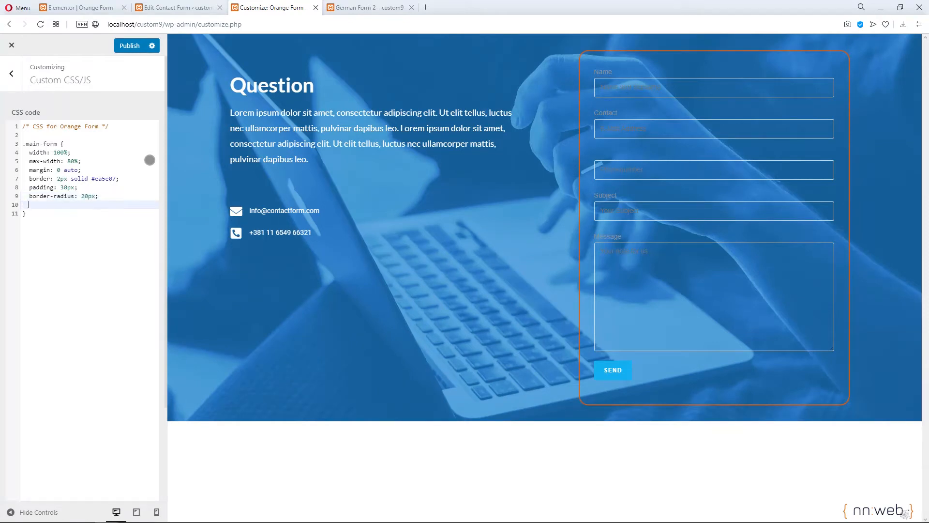
pyautogui.write('bac')
pyautogui.press('Down')
pyautogui.press('Down')
pyautogui.press('Down')
pyautogui.press('Down')
pyautogui.press('Down')
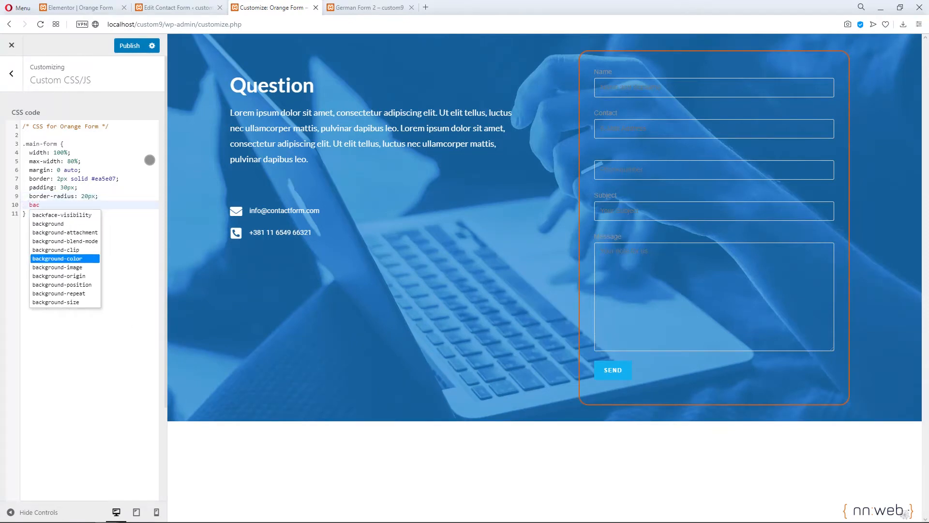
pyautogui.press('Return')
pyautogui.write(': ')
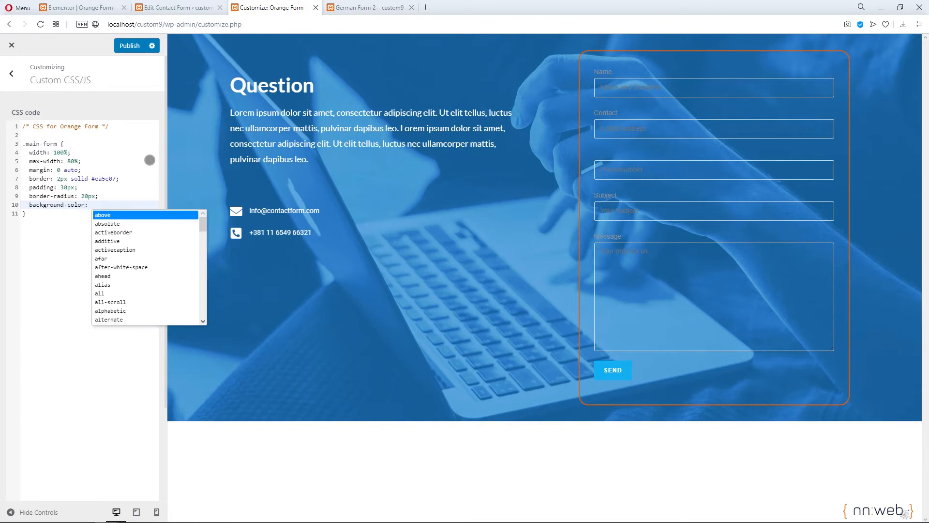
pyautogui.write('#3')
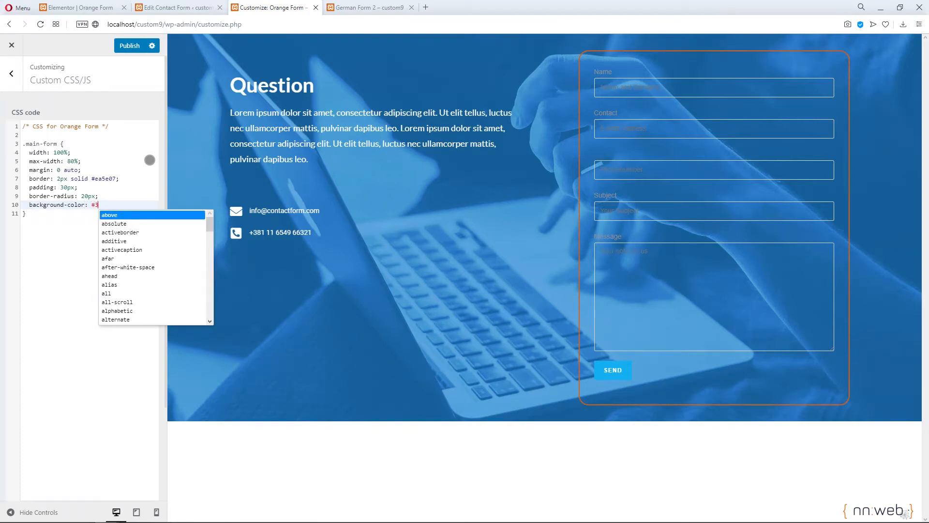
pyautogui.write('48')
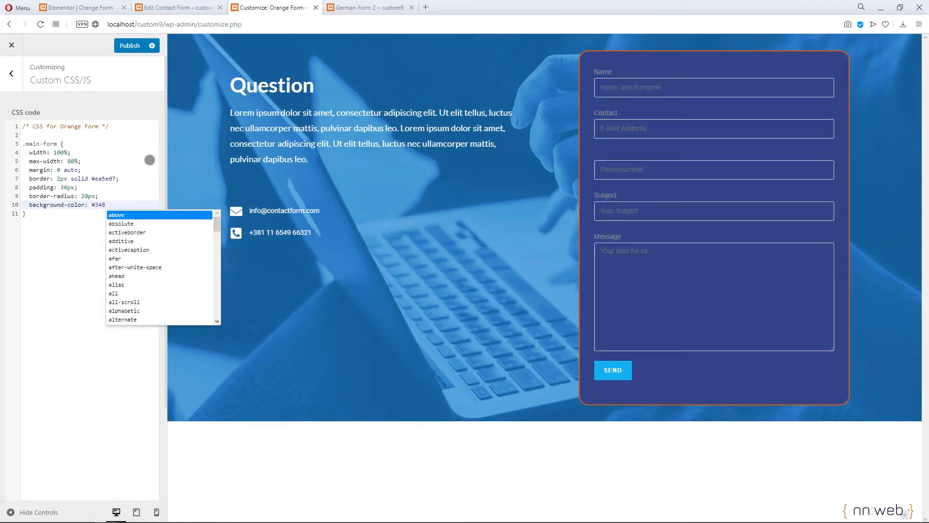
pyautogui.write('7da')
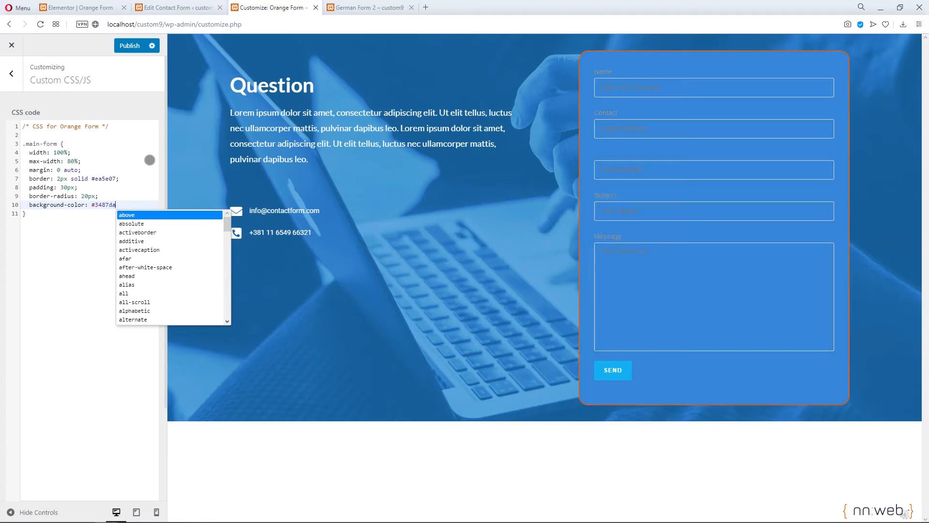
pyautogui.write('99;')
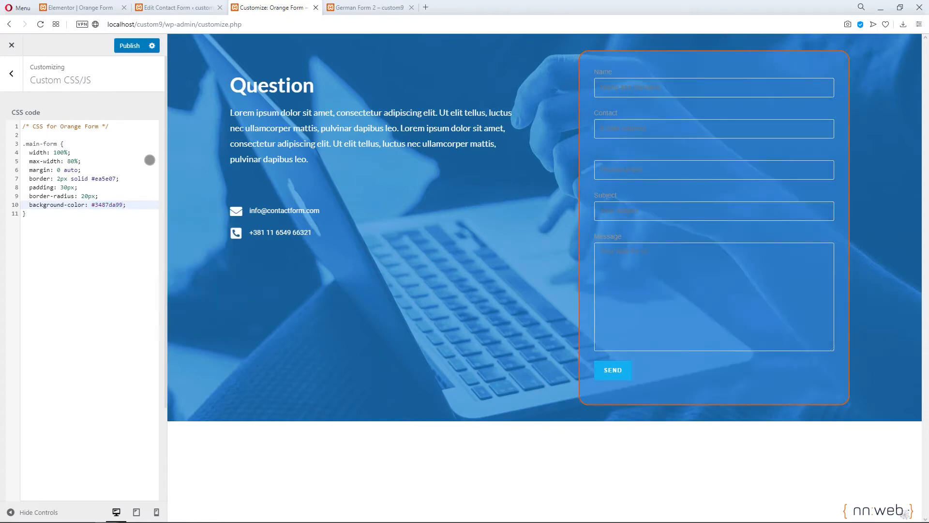
# Add box-shadow: 5px 15px 10px rgba(0,0,0,0.15) to the .main-form rule
pyautogui.press('Return')
pyautogui.write('box')
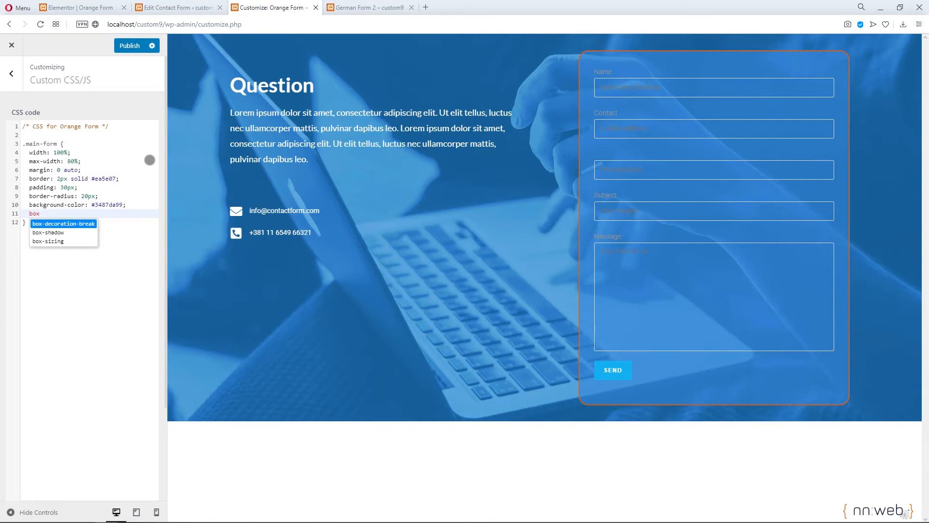
pyautogui.press('Down')
pyautogui.press('Return')
pyautogui.write(':')
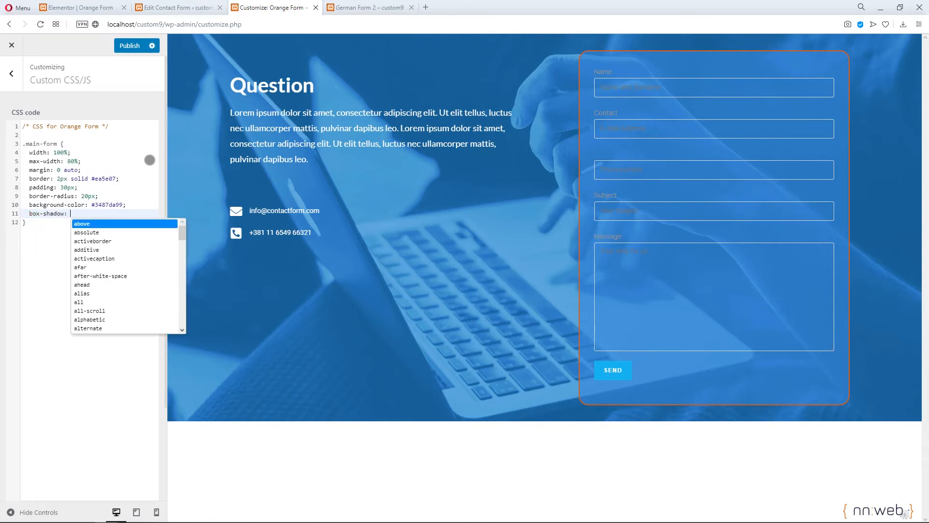
pyautogui.write(' 5px')
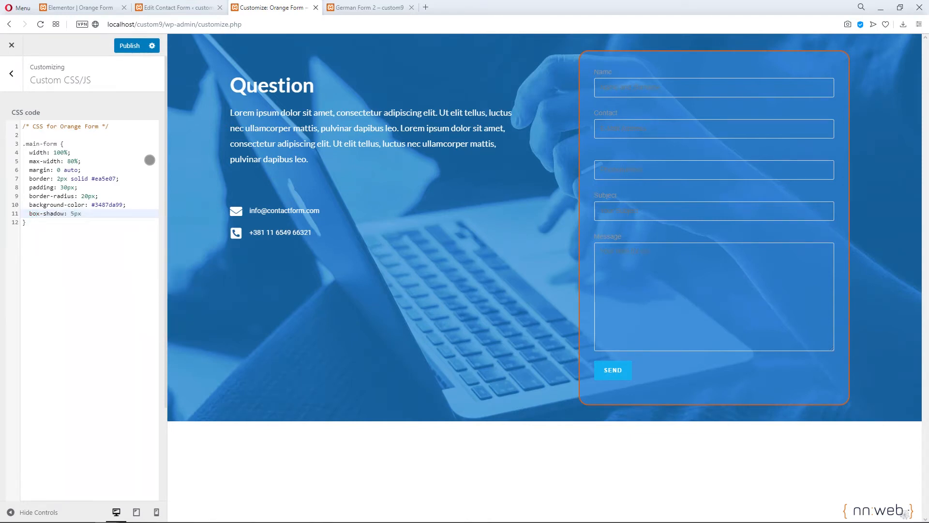
pyautogui.write(' 15px 10px rgb')
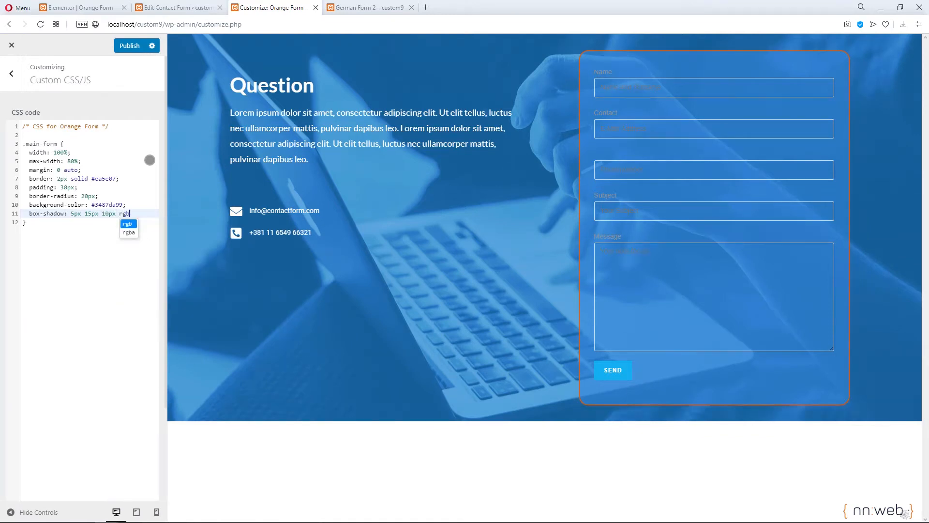
pyautogui.write('a(0,0,0,')
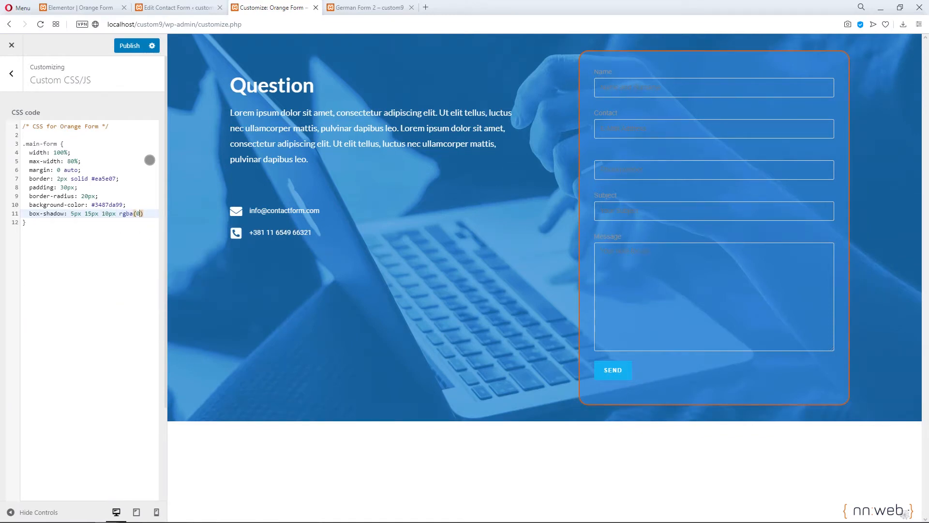
pyautogui.write('0')
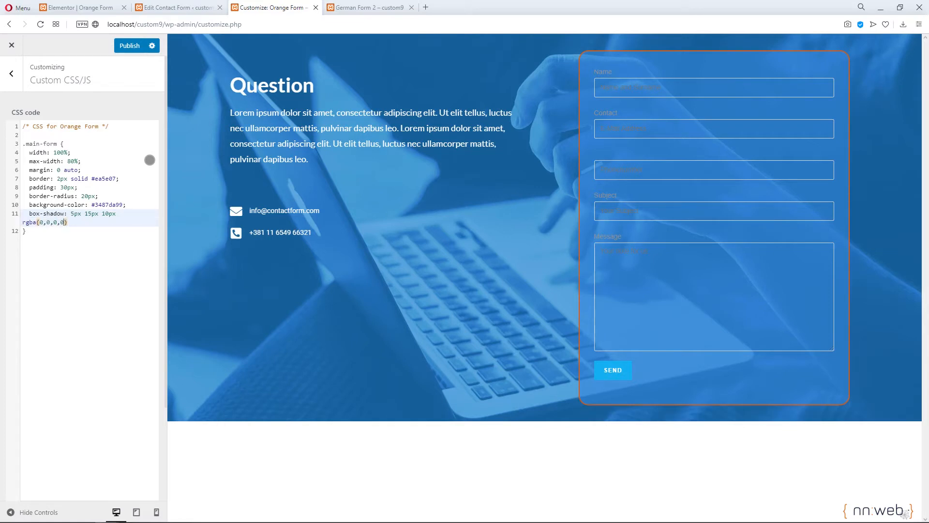
pyautogui.write('.15)')
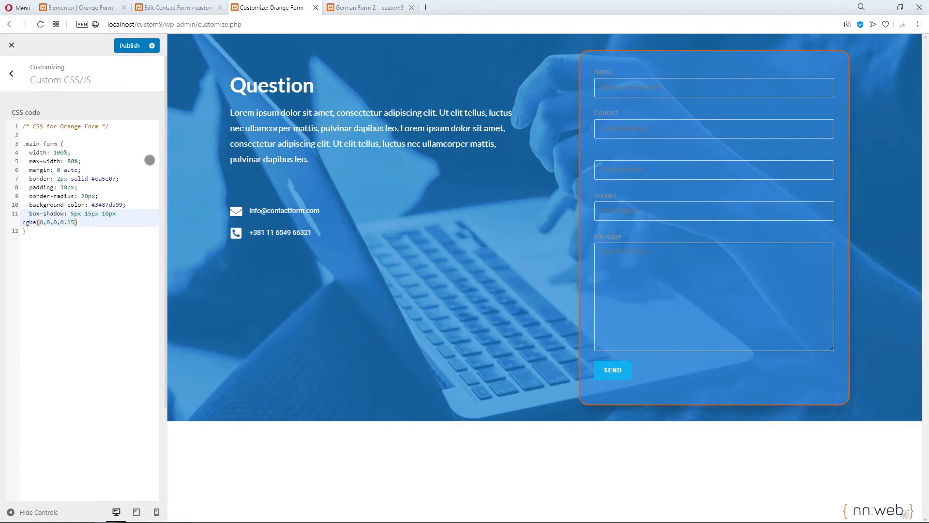
pyautogui.write(';')
pyautogui.press('Down')
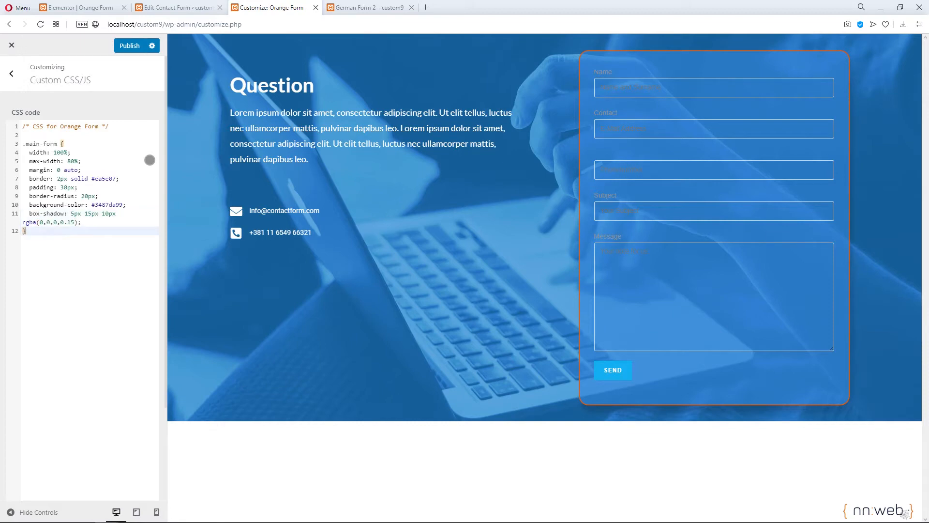
# Check the German Form 2 reference page and the Orange Form's markup, and start a .contact-field CSS rule below .main-form
pyautogui.press('Return')
pyautogui.press('Return')
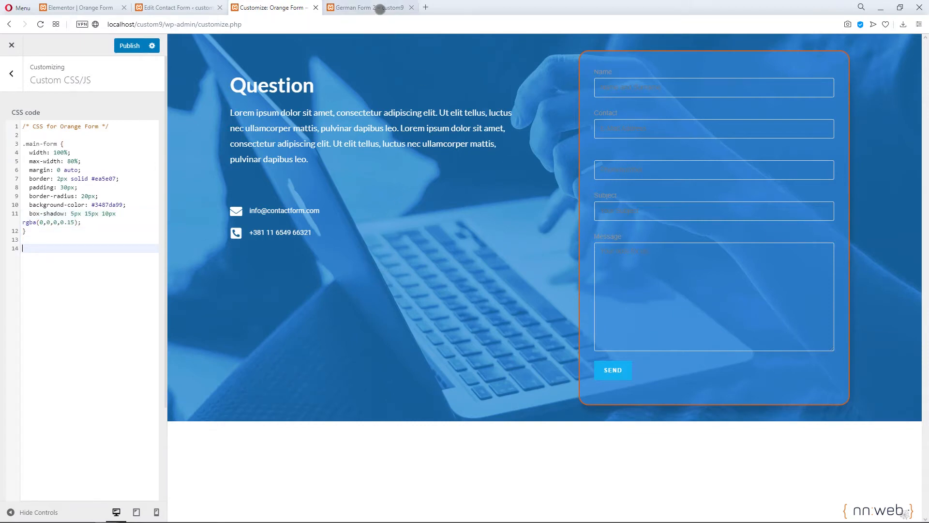
pyautogui.click(380, 8)
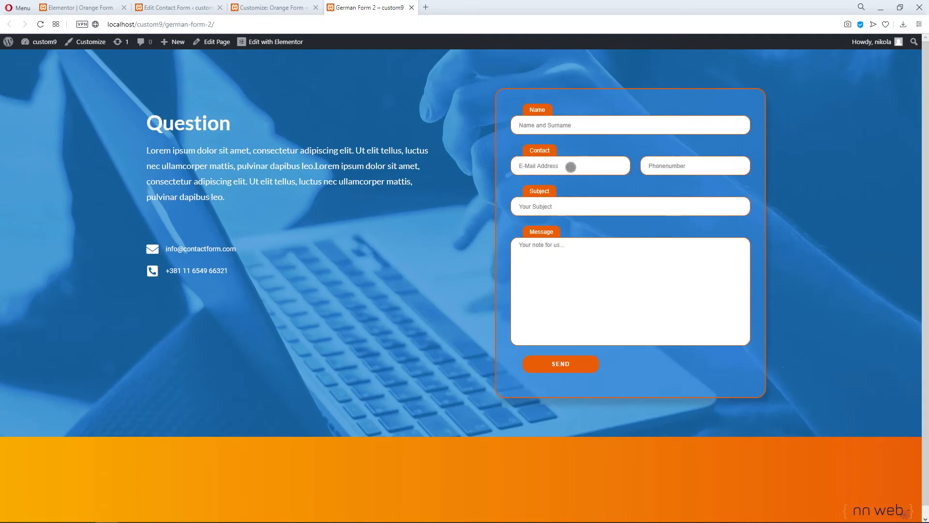
pyautogui.click(109, 7)
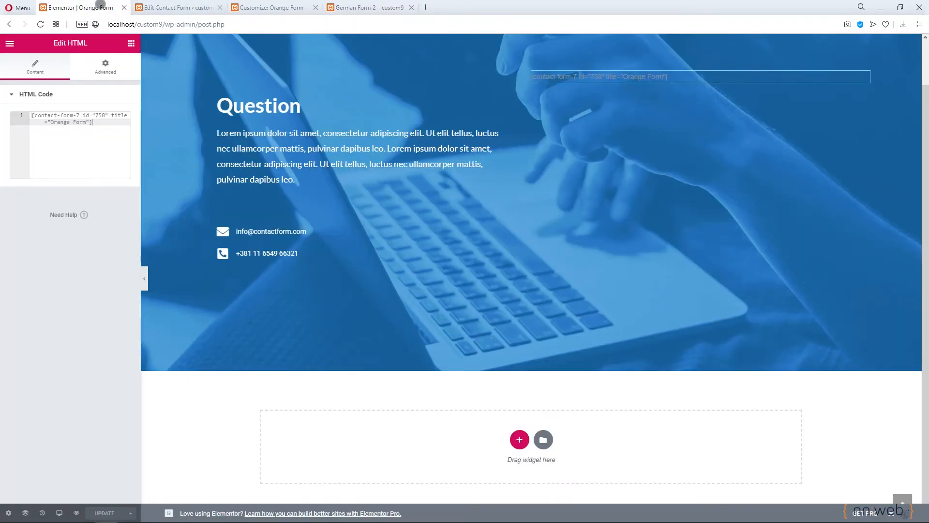
pyautogui.click(172, 6)
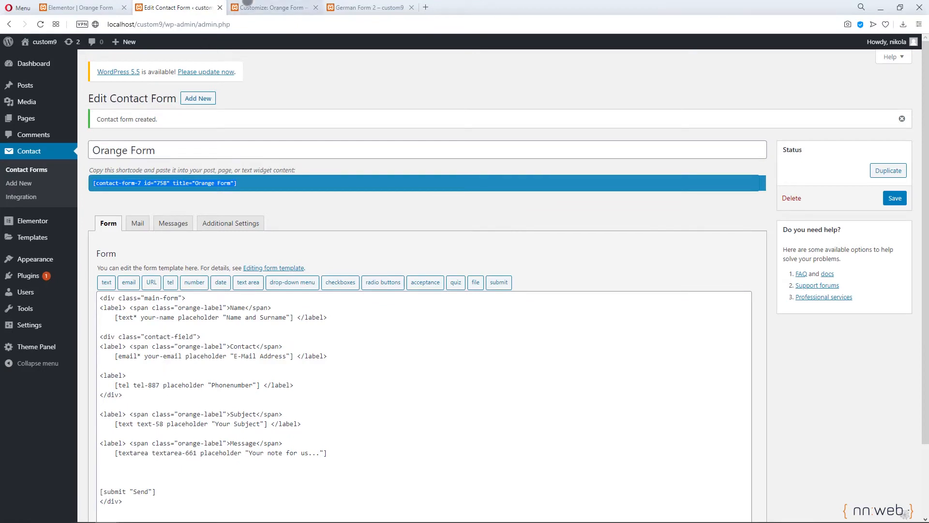
pyautogui.click(249, 6)
pyautogui.write('.co')
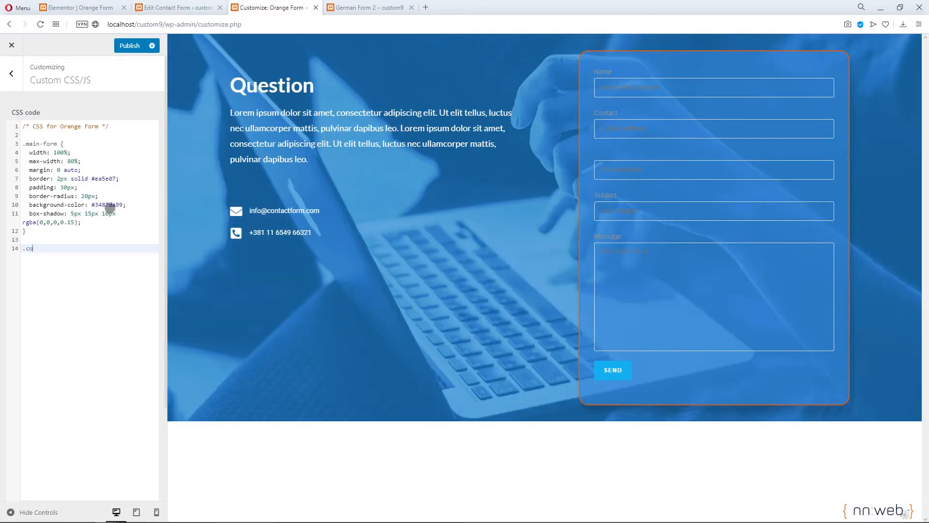
pyautogui.write('ntact-field {')
pyautogui.press('Return')
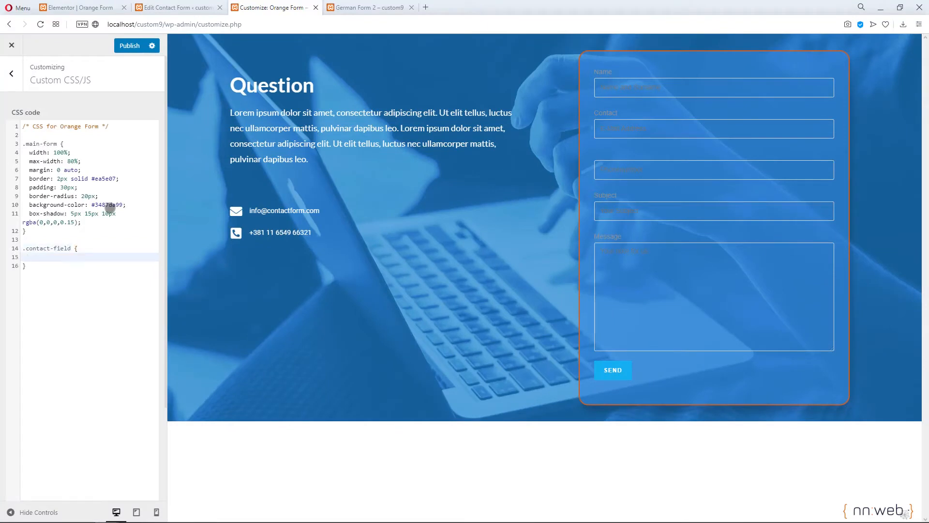
# Place the e-mail and phone fields side by side by adding display: grid and grid-template-columns: 50% 20px auto to the .contact-field rule
pyautogui.write('display: grid;')
pyautogui.press('Return')
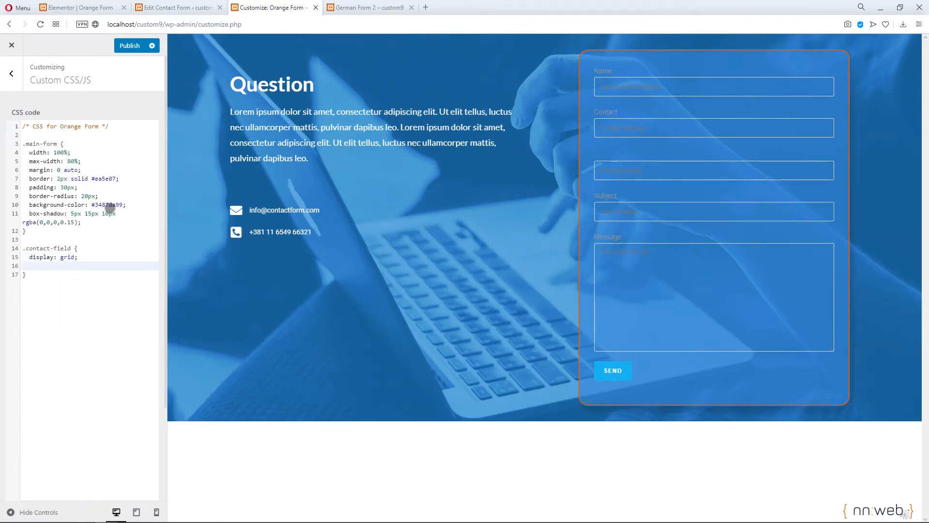
pyautogui.write('grid-tem')
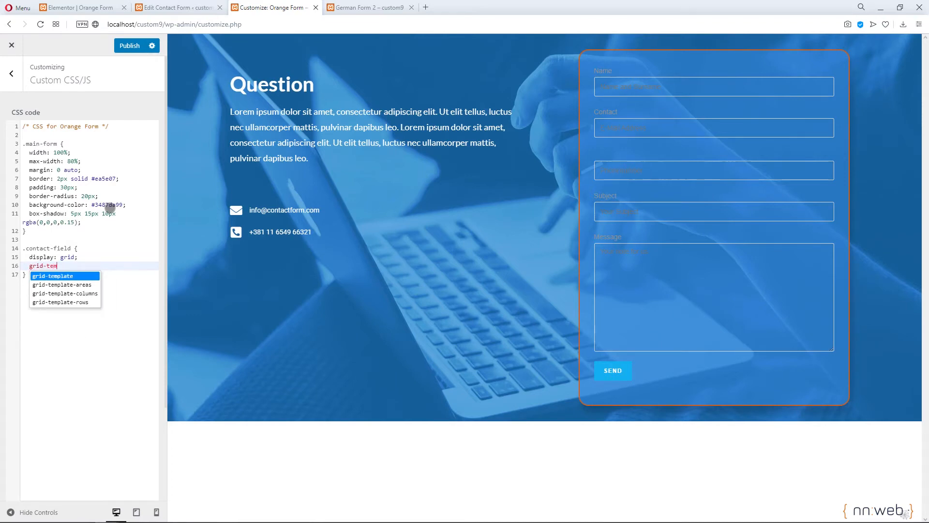
pyautogui.press('Down')
pyautogui.press('Down')
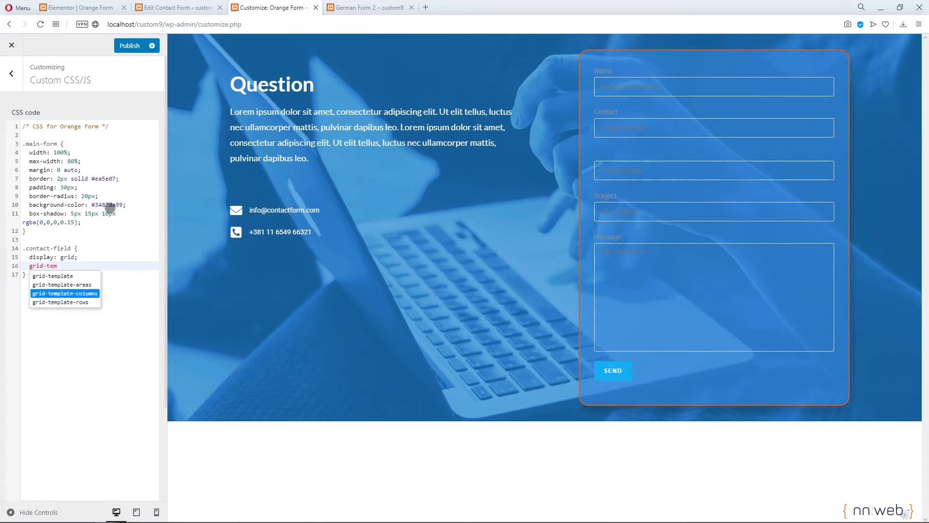
pyautogui.press('Return')
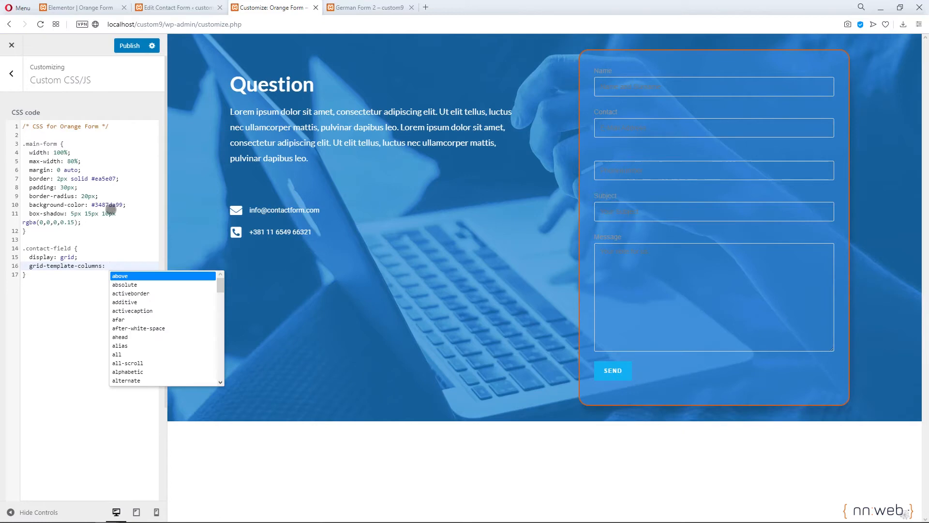
pyautogui.write('50')
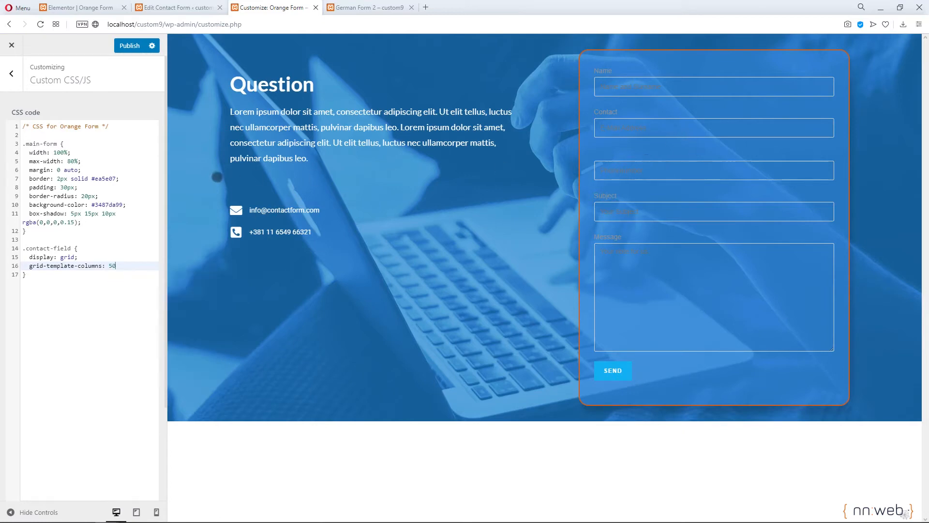
pyautogui.write('%')
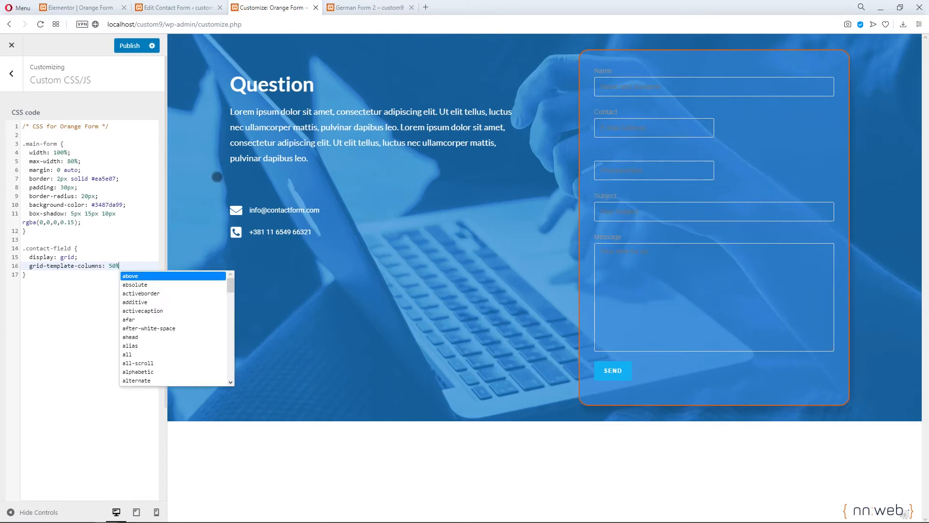
pyautogui.write(' 20px')
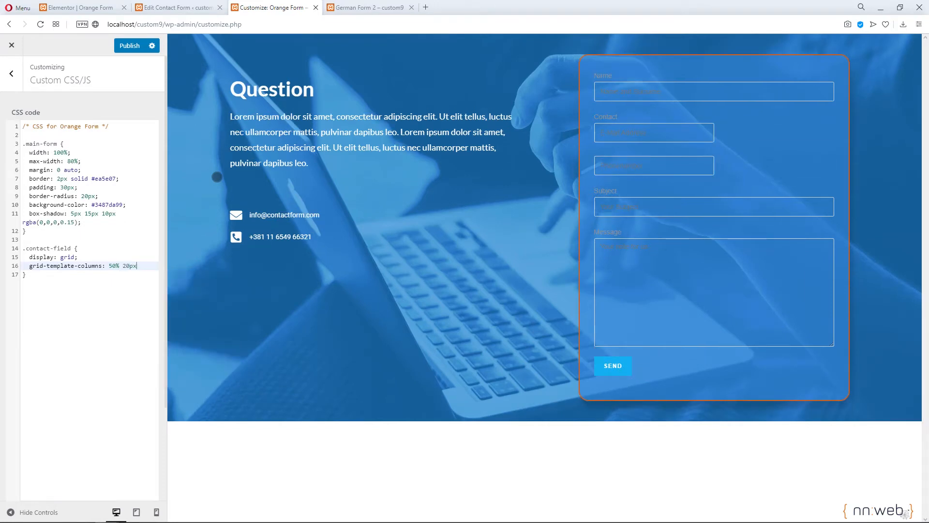
pyautogui.write(' aut')
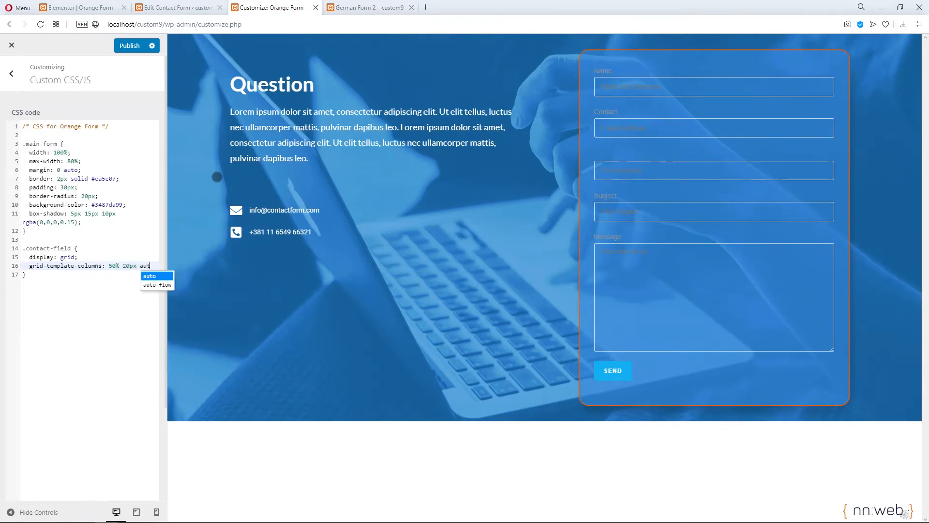
pyautogui.write('o;')
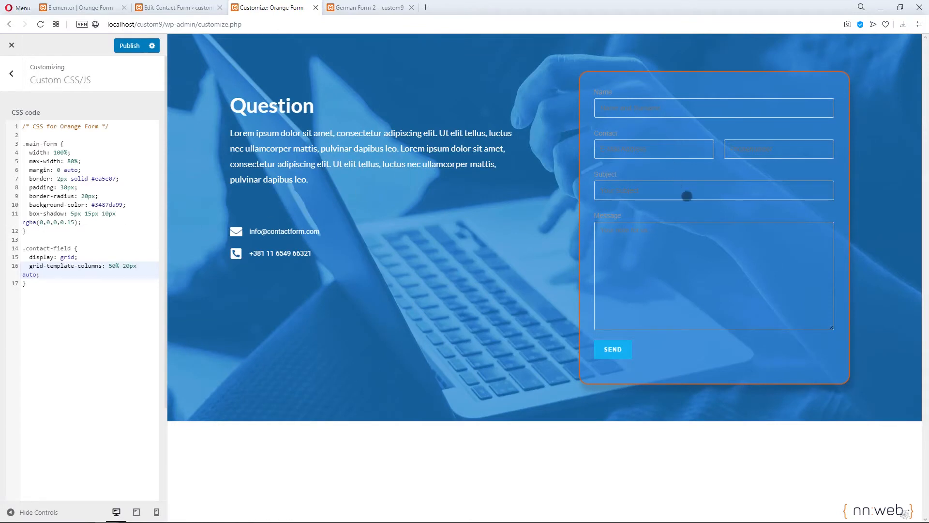
# Give the form fields a white background with a .wpcf7-form-control rule containing background-color: #fff !important
pyautogui.click(34, 295)
pyautogui.press('Return')
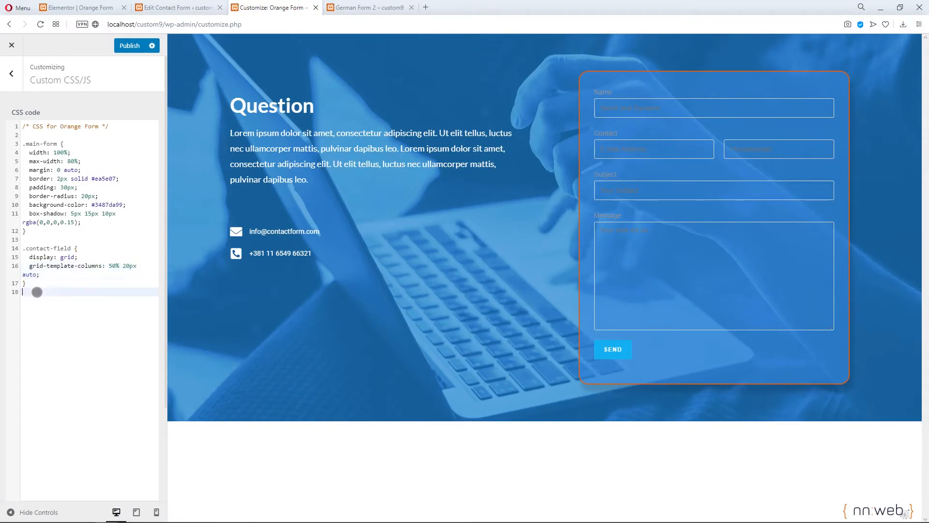
pyautogui.write('.wpcf7-form-control {   background-color: #fff !important; }')
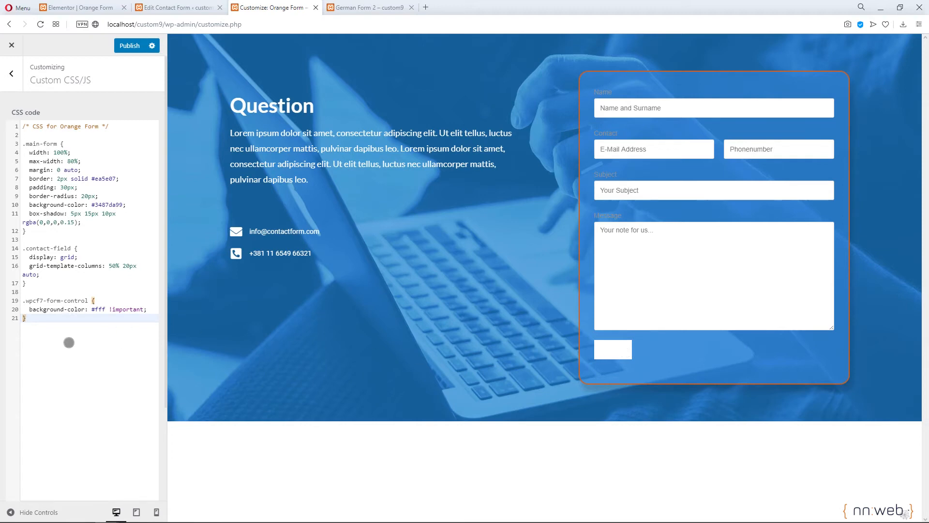
# Add a .wpcf7-submit rule with margin-left: 25px, padding: 12px 60px and background-color: #EA5E07, all !important, and publish the changes
pyautogui.press('Return')
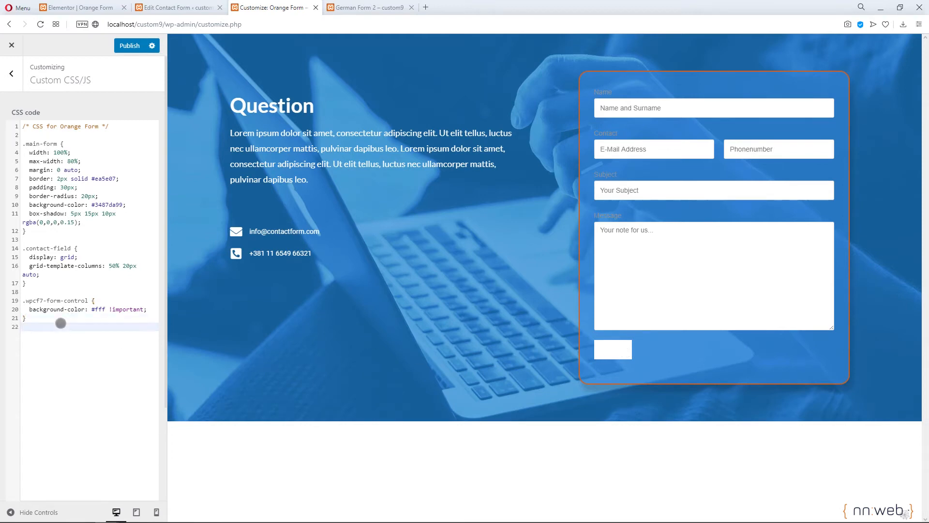
pyautogui.press('Return')
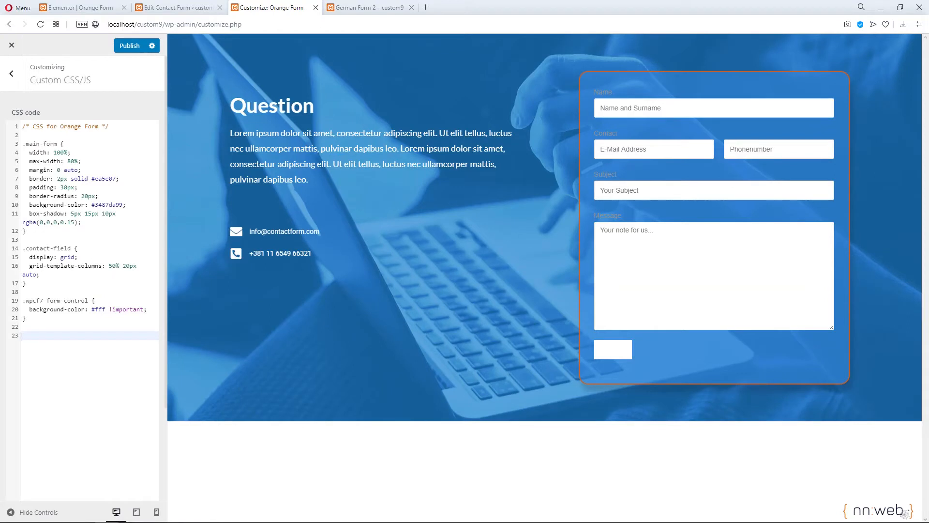
pyautogui.write('.wpcf7-submit {   margin-left: 25px !important;   padding: 12px 60px !important;   background-color: #EA5E07 !important; }')
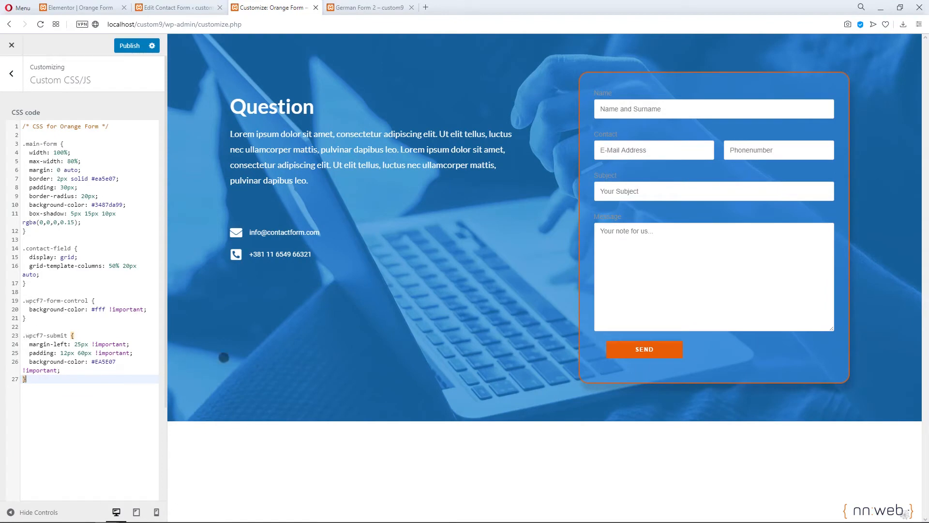
pyautogui.click(129, 46)
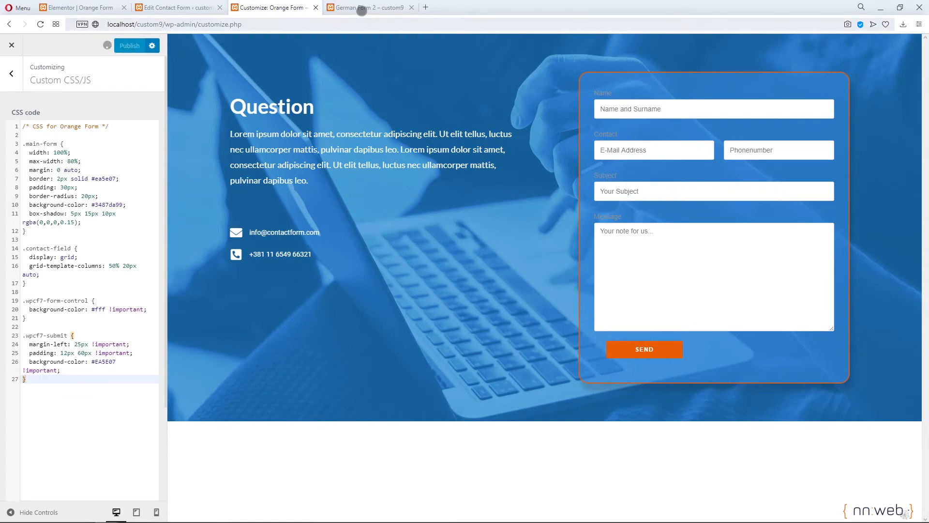
# Inspect the Send button's markup and classes on the German Form 2 reference page, and return to the Orange Form's custom CSS
pyautogui.hotkey('ctrl', 'Tab')
pyautogui.rightClick(461, 369)
pyautogui.click(490, 344)
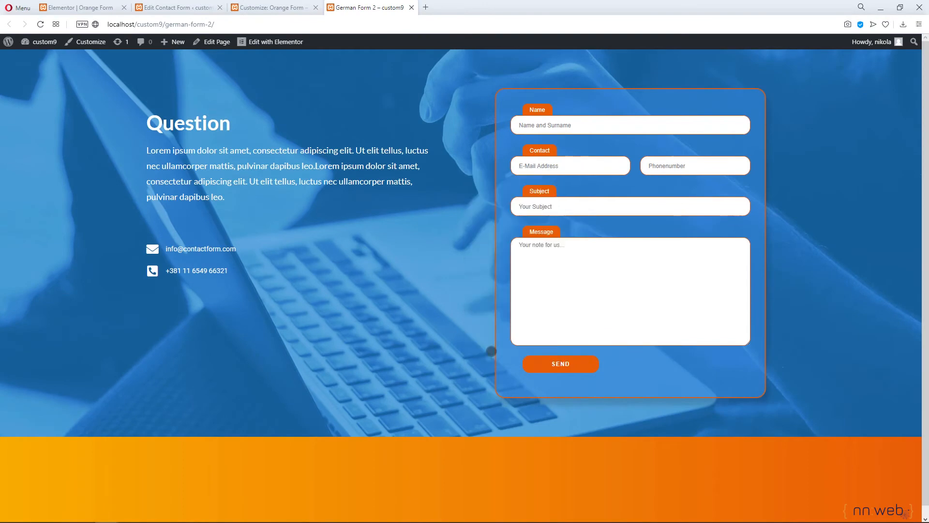
pyautogui.hotkey('ctrl', 'shift', 'i')
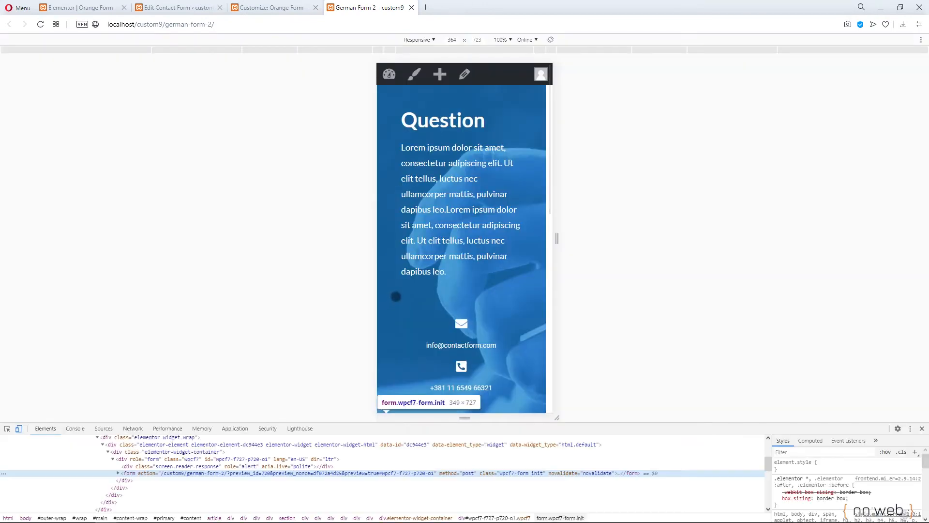
pyautogui.click(427, 44)
pyautogui.click(557, 239)
pyautogui.moveTo(557, 238); pyautogui.dragTo(882, 238)
pyautogui.scroll(-3, 85, 396)
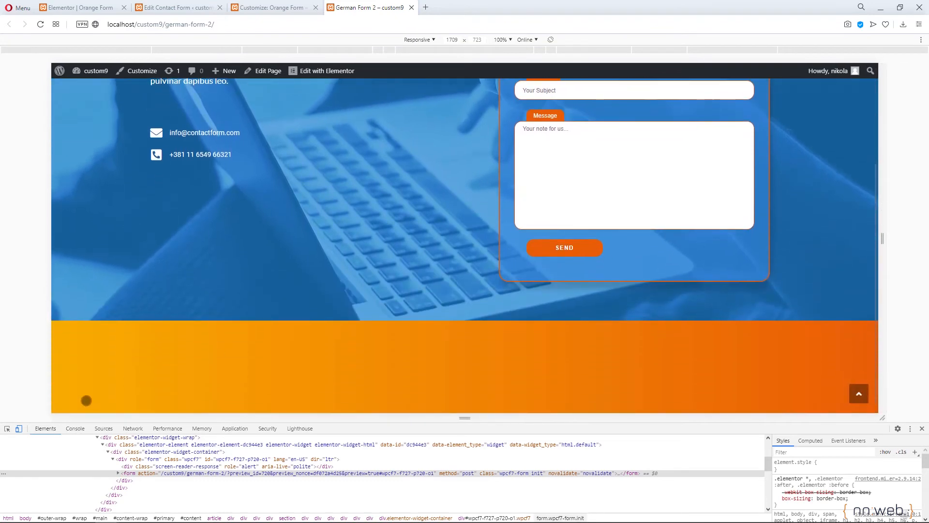
pyautogui.click(7, 428)
pyautogui.click(575, 247)
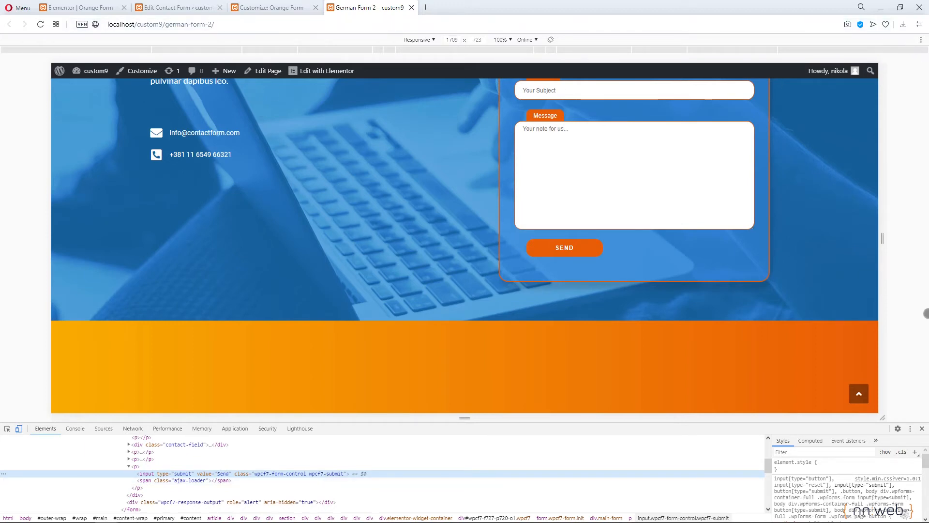
pyautogui.click(922, 428)
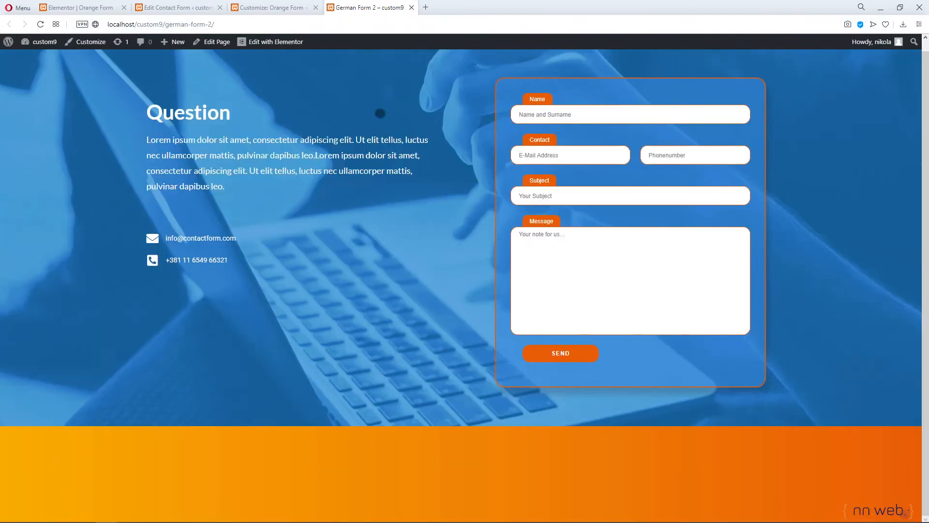
pyautogui.click(175, 4)
pyautogui.click(282, 5)
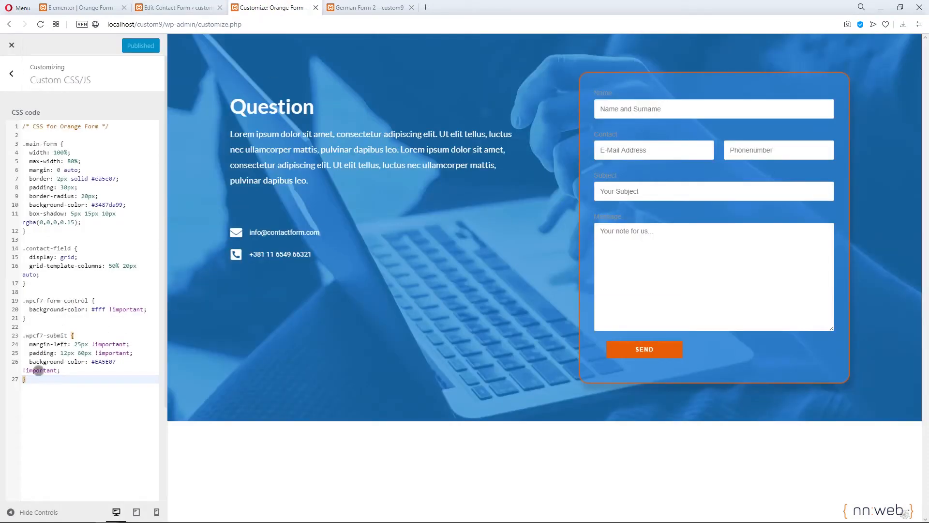
# Outline the single-line text fields in orange with a .wpcf7-text rule containing border: 1px solid #EB5807 !important
pyautogui.press('Return')
pyautogui.press('Return')
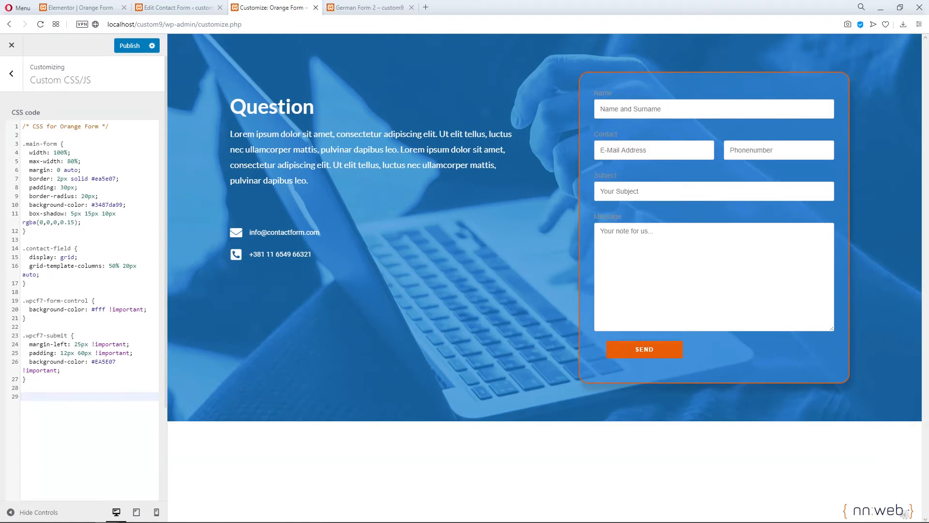
pyautogui.write('.wpcf7-text {   border: 1px solid #EB5807 !important; }')
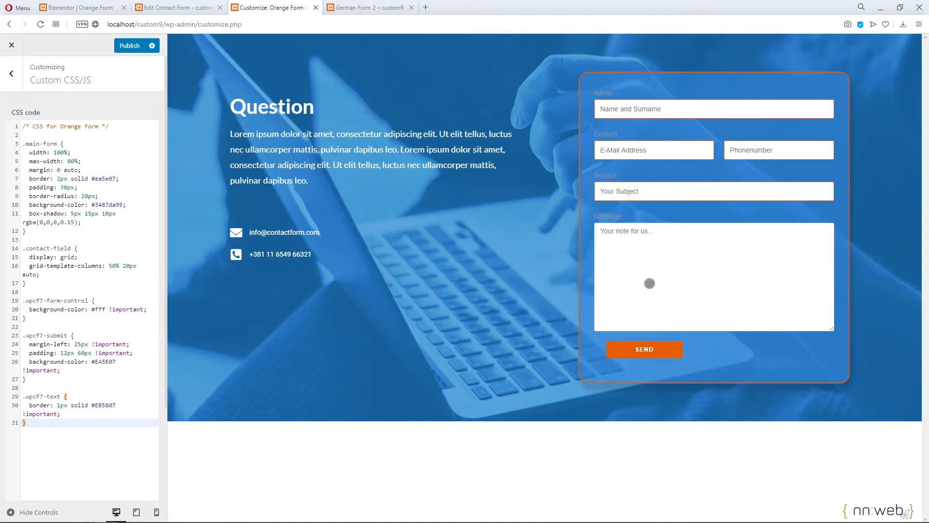
# Add a .wpcf7-validates-as-required, .wpcf7-form-control rule with border-radius: 15px !important, margin-top: -1px and border: 1px solid #EB5807
pyautogui.press('Return')
pyautogui.press('Return')
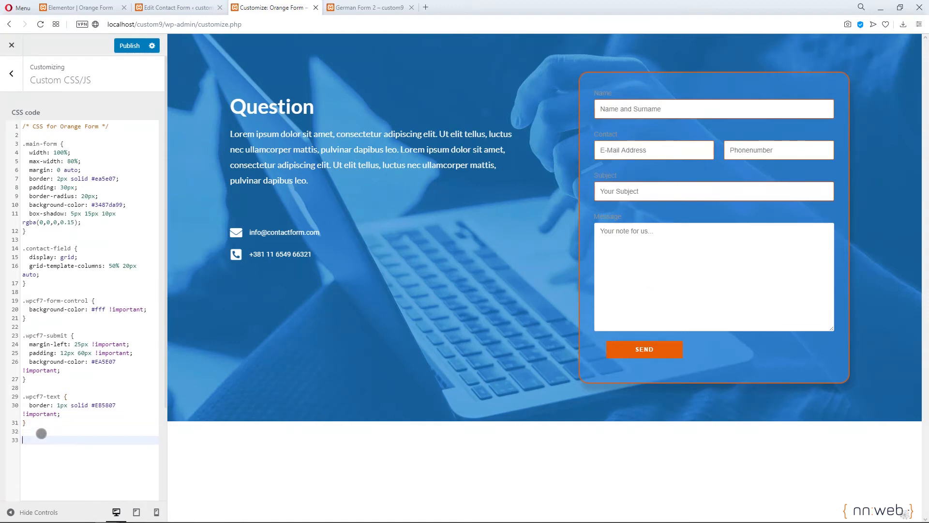
pyautogui.write('.wpcf7-validates-as-required, .wpcf7-form-control {   border-radius: 15px !important;   margin-top: -1px;   border: 1px solid #EB5807; }')
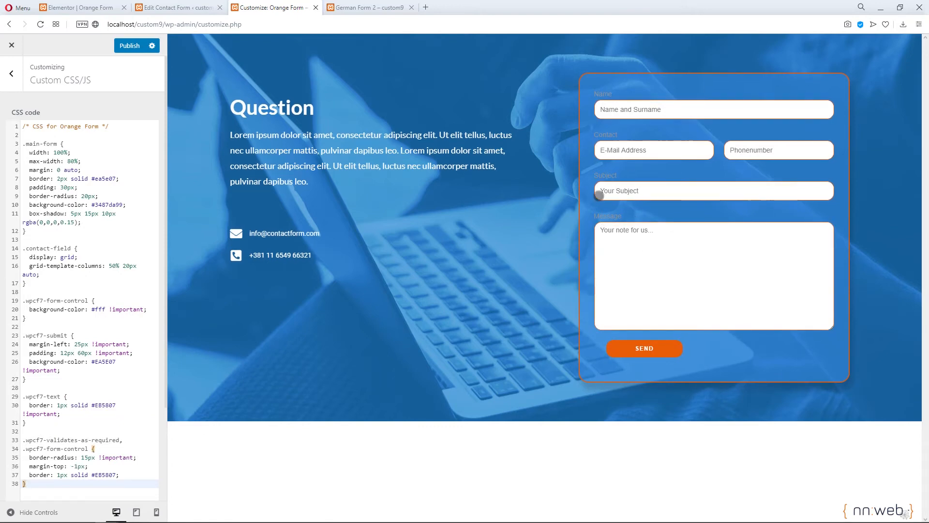
pyautogui.scroll(-2, 31, 429)
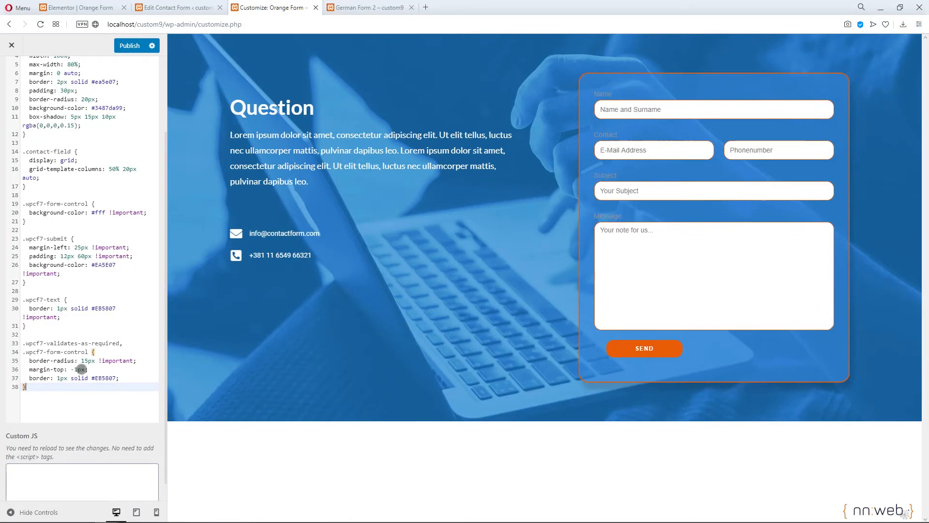
# Check the label styling on the German Form 2 reference page, and start an .orange-label CSS rule below the form-control rule
pyautogui.click(367, 7)
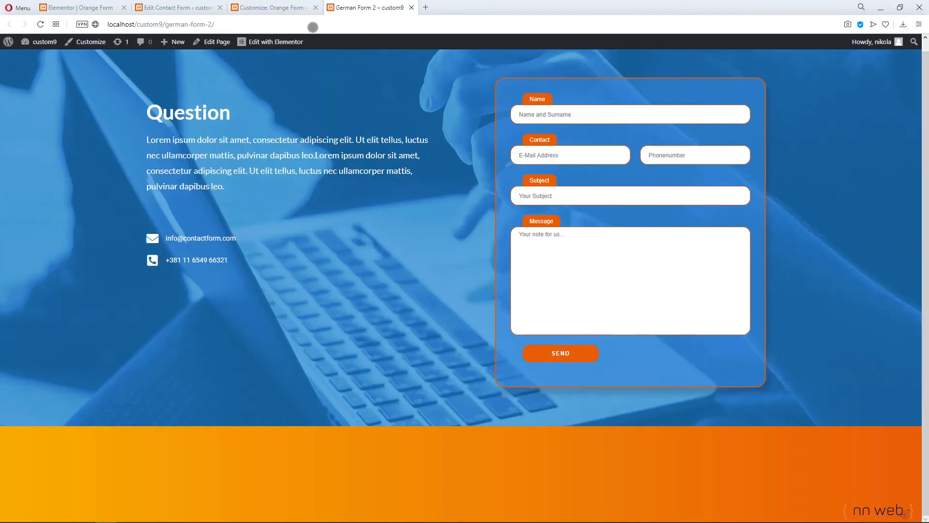
pyautogui.click(180, 8)
pyautogui.click(271, 8)
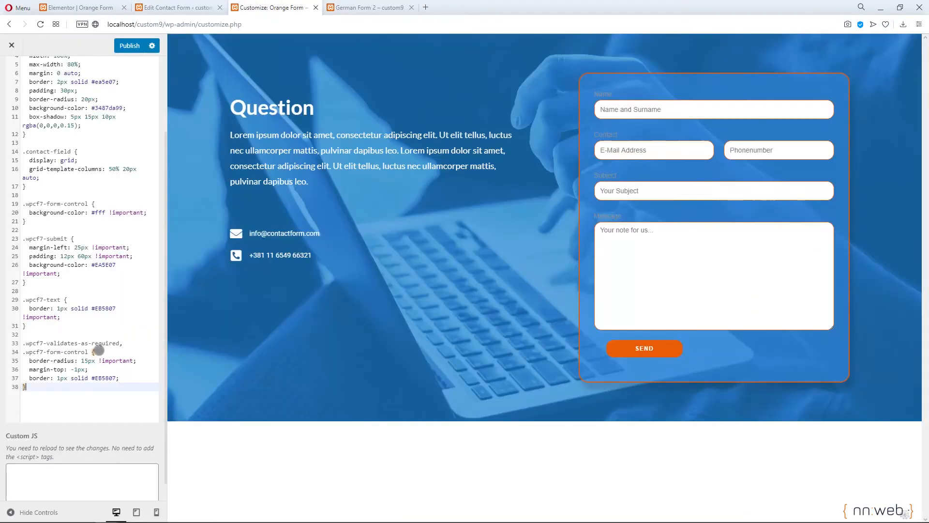
pyautogui.scroll(-1, 98, 349)
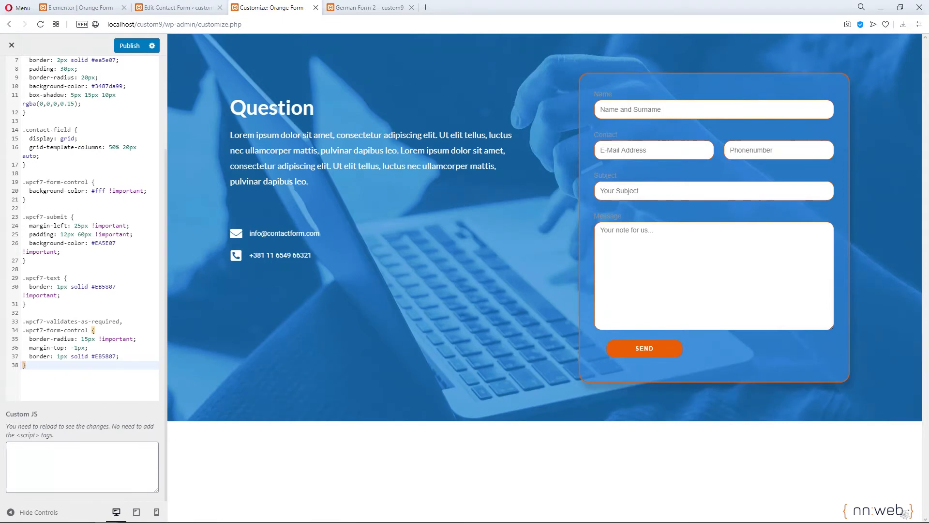
pyautogui.press('Return')
pyautogui.press('Return')
pyautogui.write('.orange-label')
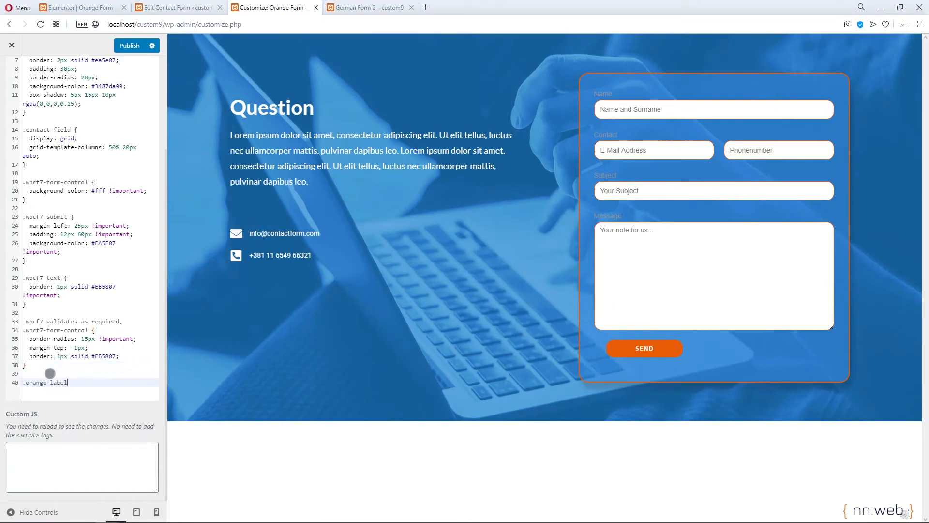
pyautogui.write('{')
pyautogui.press('Return')
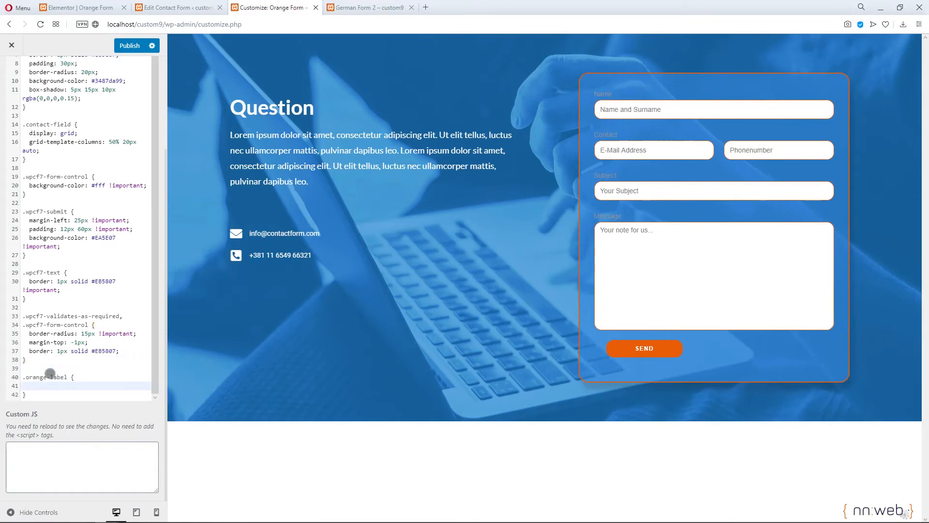
# Give the form labels an orange fill by adding background-color: #EA5E07 to the .orange-label rule
pyautogui.write('bac')
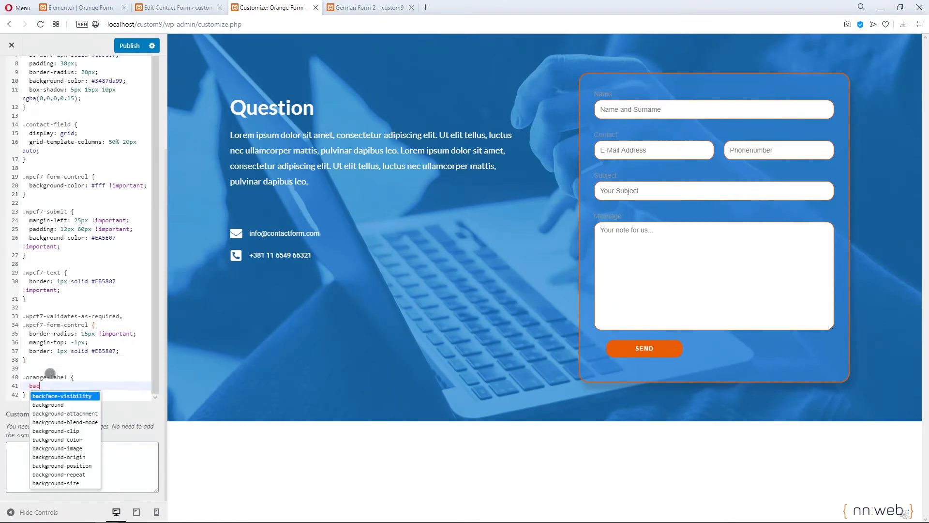
pyautogui.press('Down')
pyautogui.press('Down')
pyautogui.press('Down')
pyautogui.press('Down')
pyautogui.press('Down')
pyautogui.press('Return')
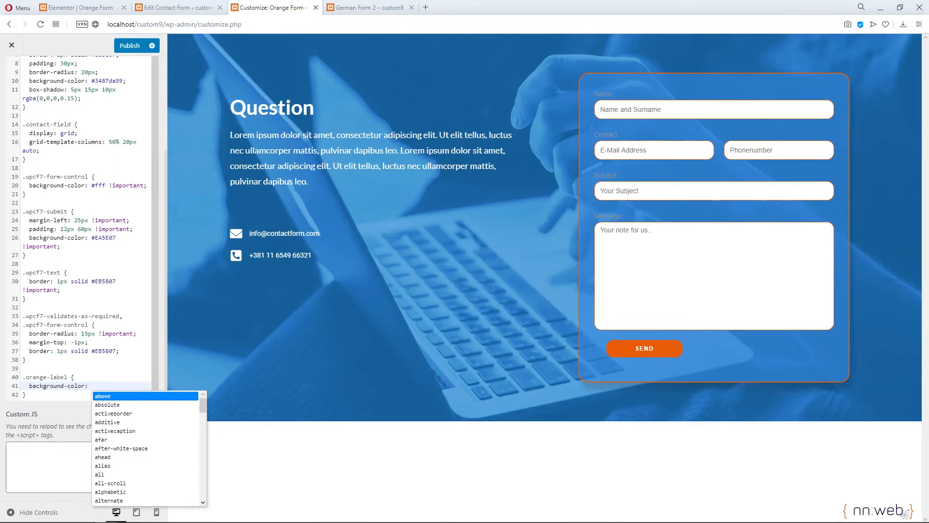
pyautogui.press('Escape')
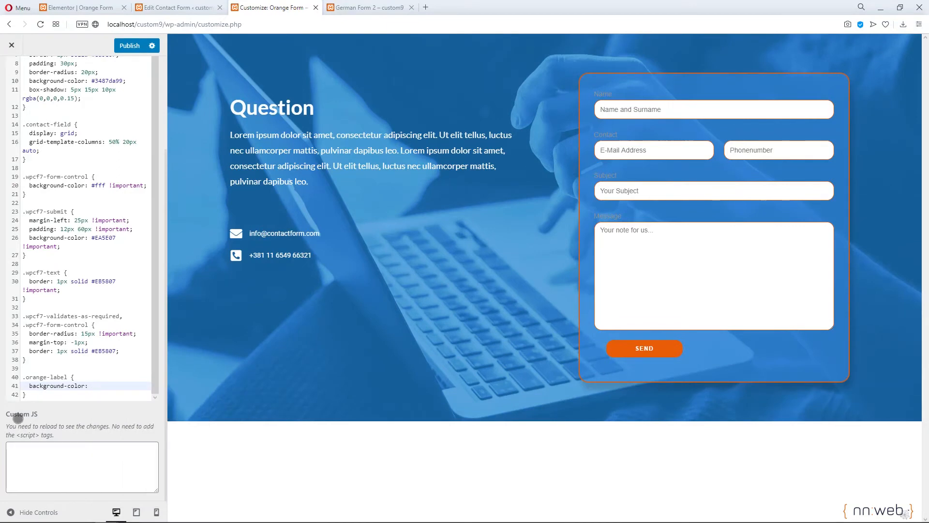
pyautogui.write('#EA5E07;')
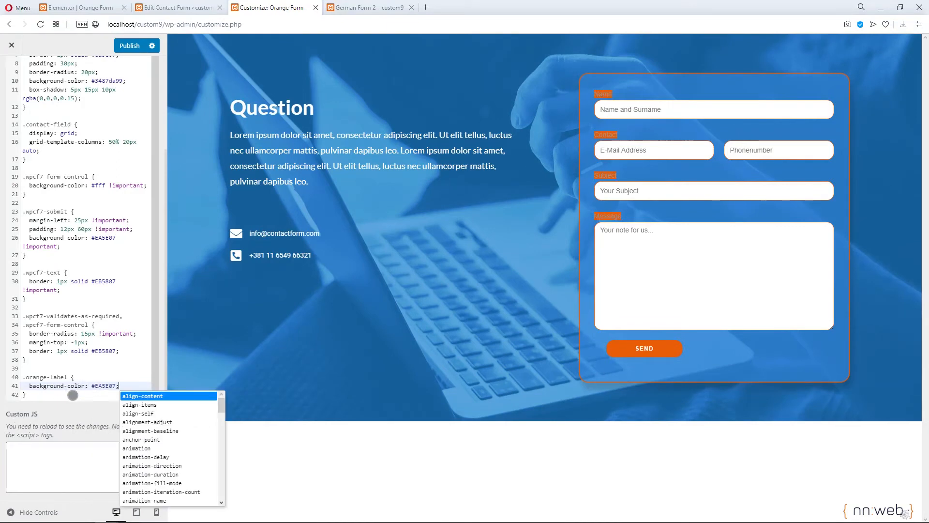
# Remove the stray align-content text from the .orange-label rule and add color: #fff for white label text
pyautogui.press('Return')
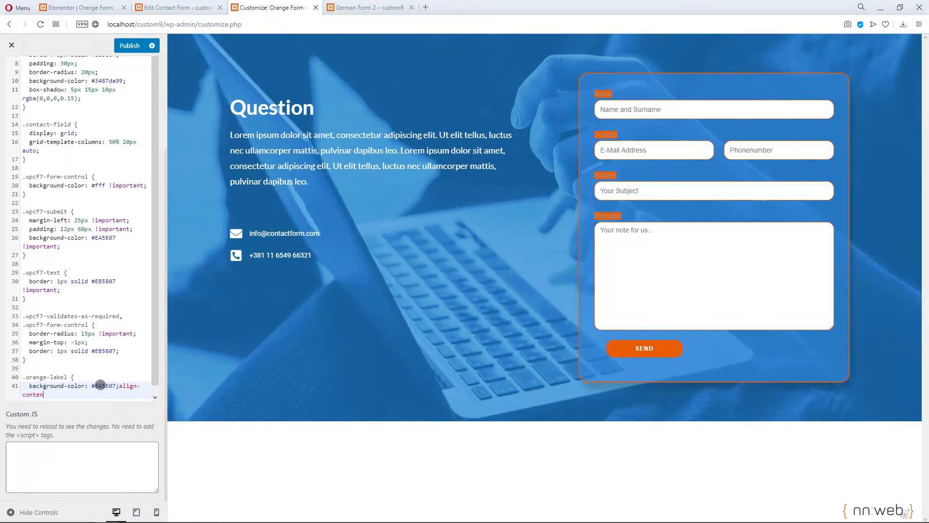
pyautogui.press('BackSpace')
pyautogui.press('BackSpace')
pyautogui.press('BackSpace')
pyautogui.press('BackSpace')
pyautogui.press('Return')
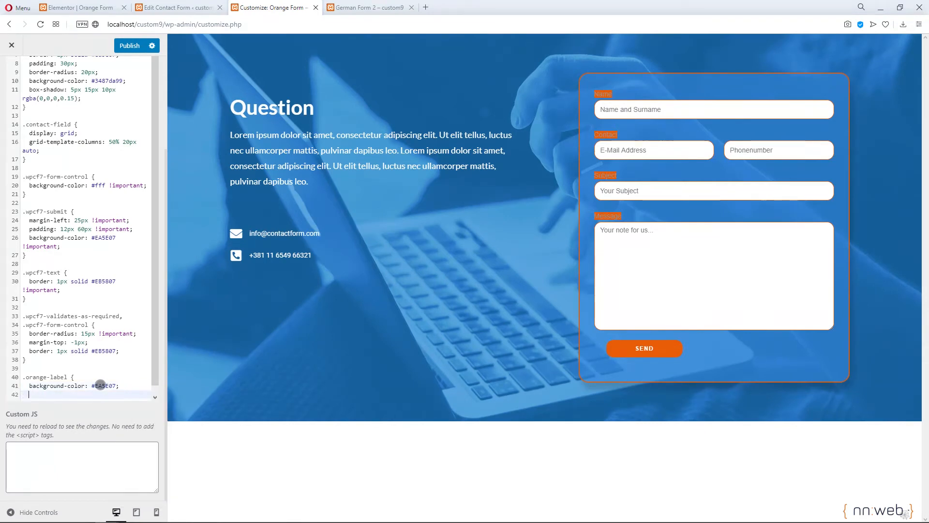
pyautogui.write('co')
pyautogui.press('Return')
pyautogui.write(': #fff;')
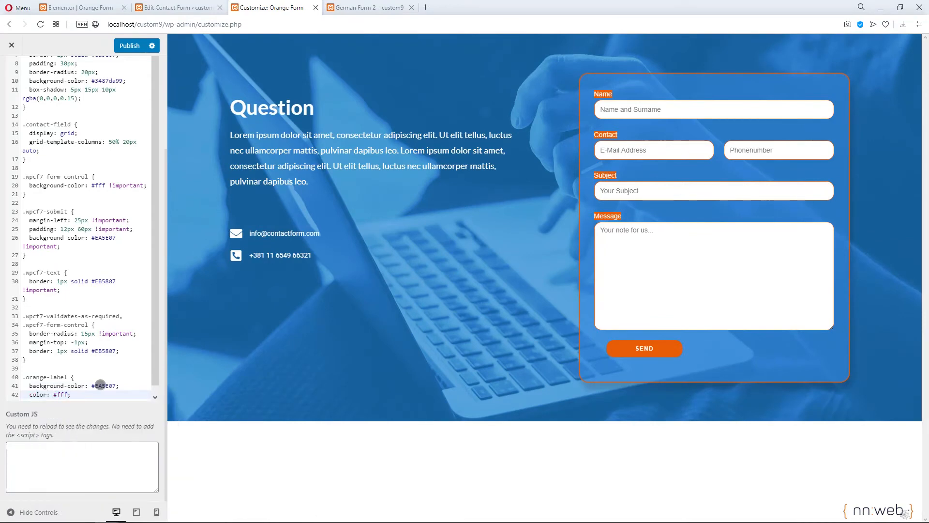
# Tidy the end of the .orange-label rule around its closing brace and add several blank lines for further CSS
pyautogui.press('Return')
pyautogui.press('Return')
pyautogui.write('}')
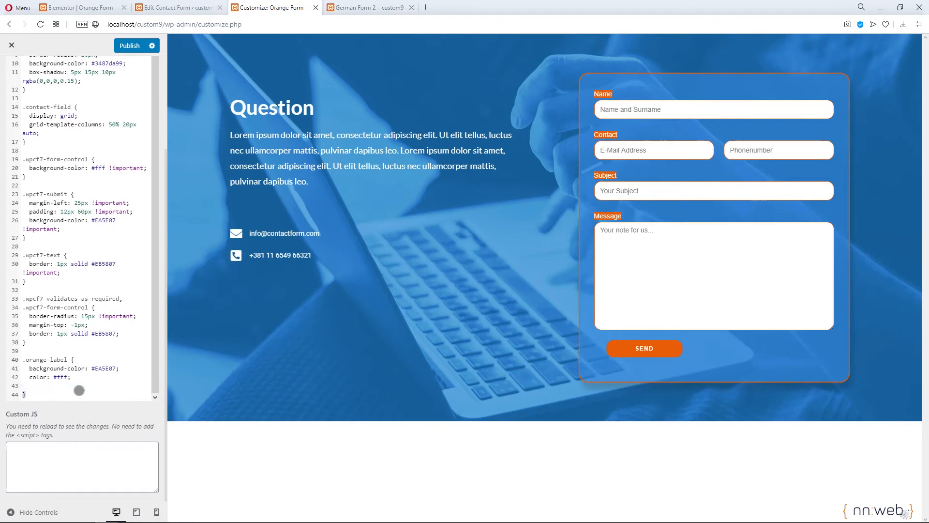
pyautogui.press('BackSpace')
pyautogui.press('Return')
pyautogui.click(85, 365)
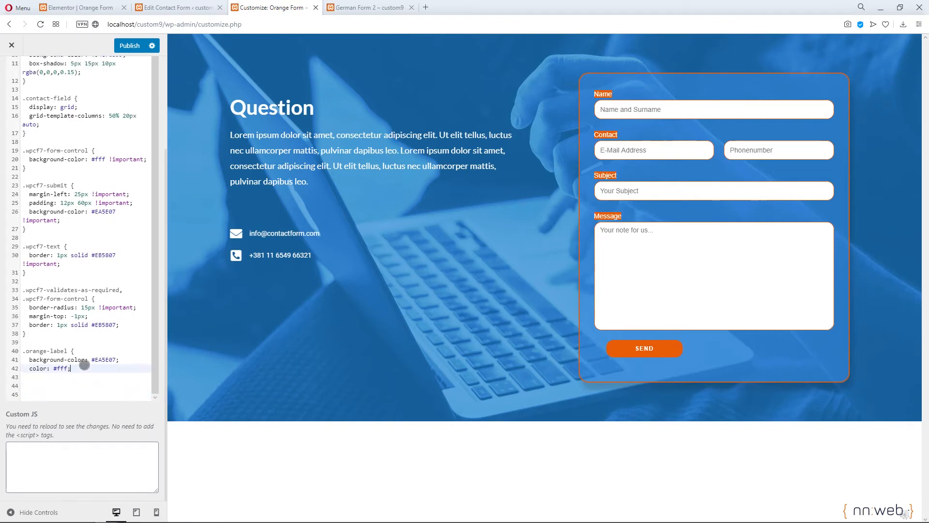
pyautogui.press('Delete')
pyautogui.press('Delete')
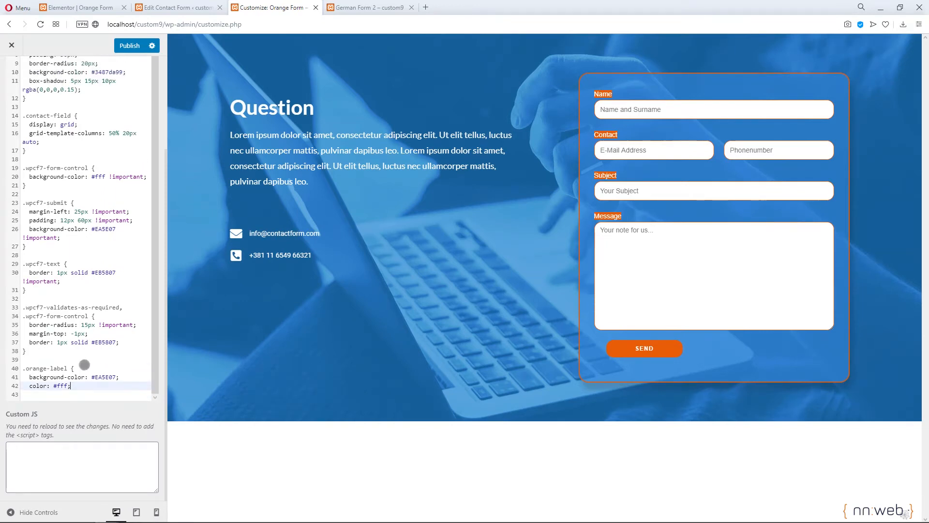
pyautogui.press('Down')
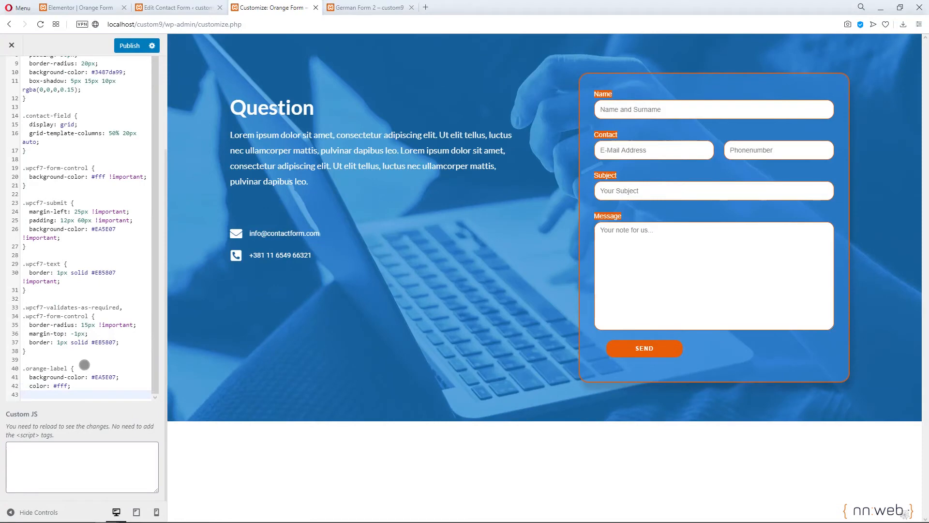
pyautogui.press('Up')
pyautogui.press('Return')
pyautogui.press('Return')
pyautogui.press('Return')
pyautogui.press('Return')
pyautogui.press('Return')
pyautogui.press('Return')
pyautogui.press('Return')
pyautogui.press('Return')
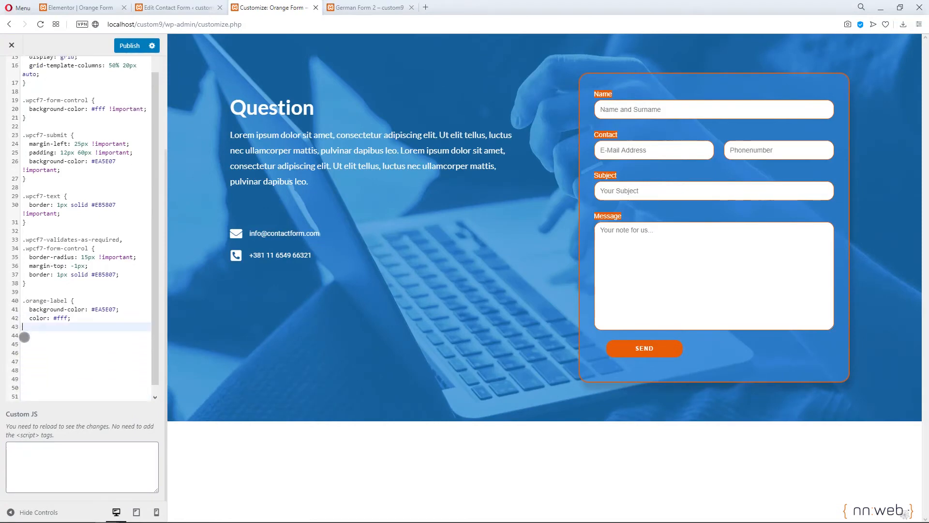
# Add font-size: 12px and margin: 25px to the .orange-label rule, below the text color
pyautogui.click(25, 335)
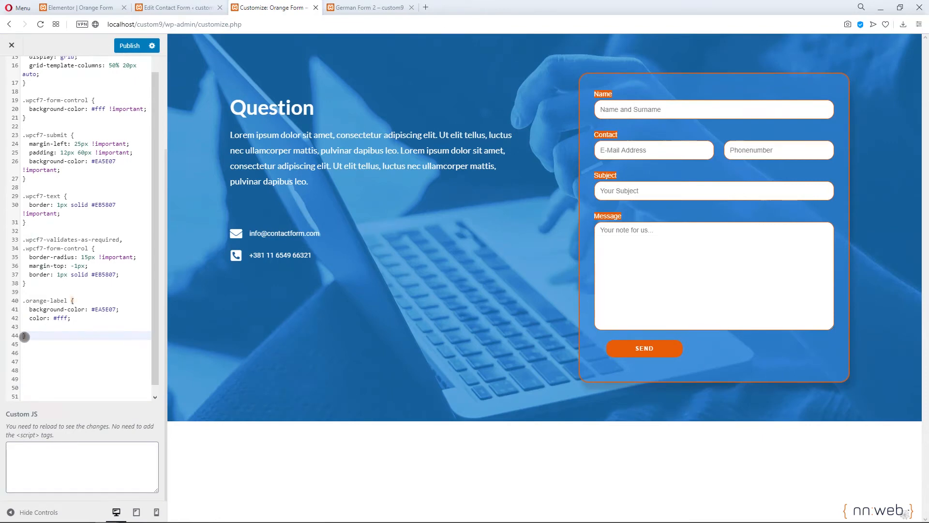
pyautogui.press('Up')
pyautogui.press('Up')
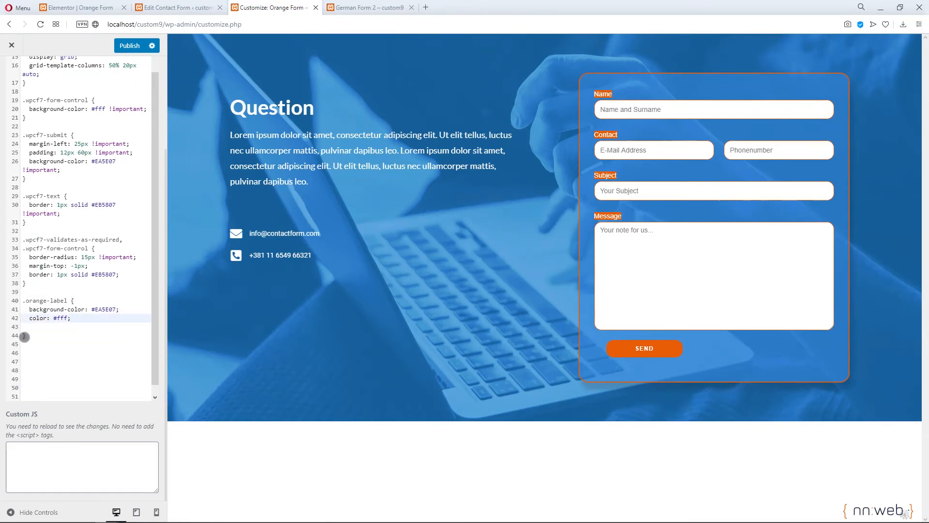
pyautogui.press('Return')
pyautogui.write('font')
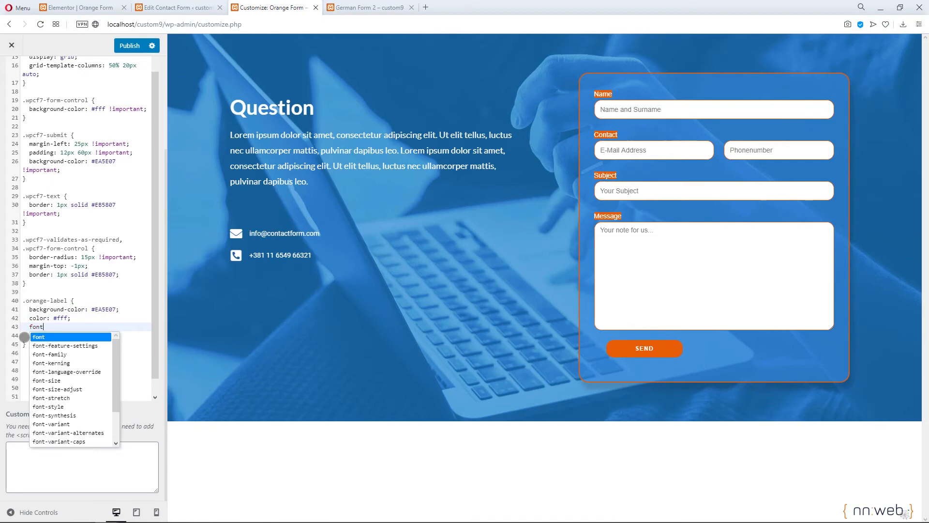
pyautogui.write('-size: ')
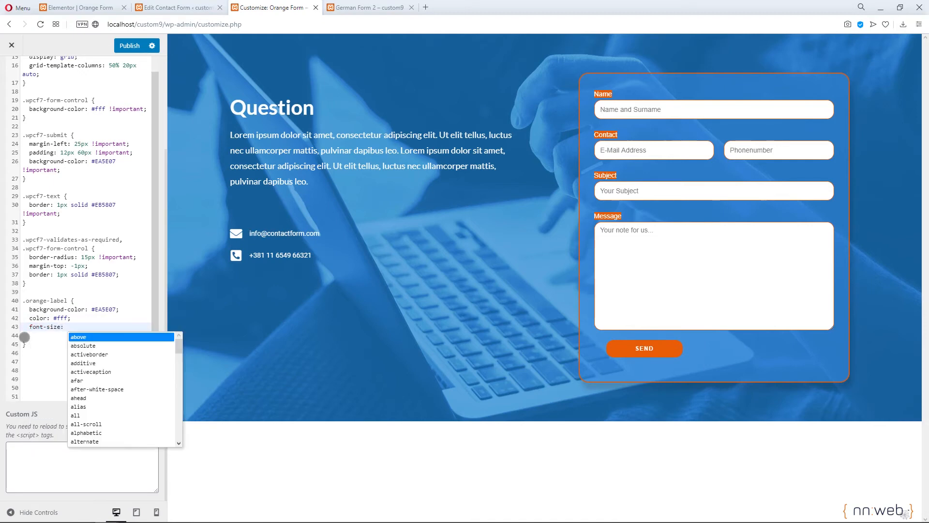
pyautogui.write('12px;')
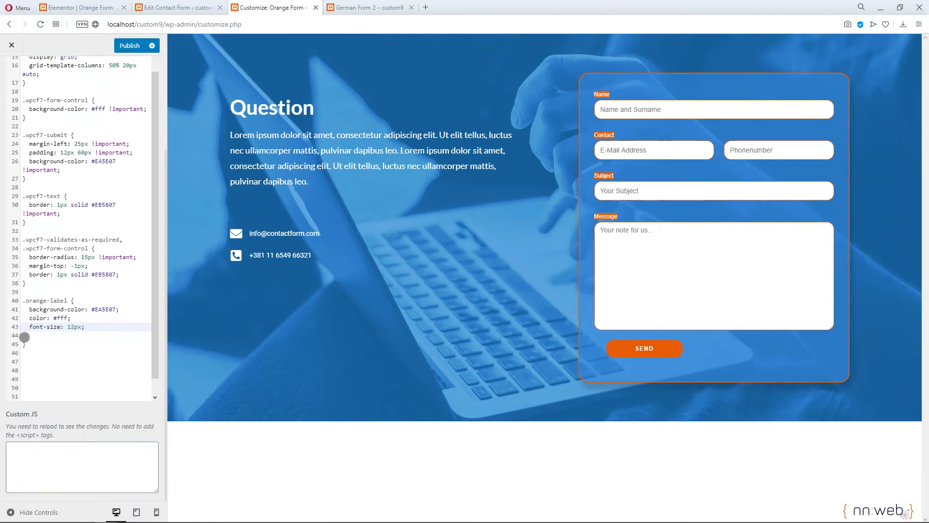
pyautogui.press('Return')
pyautogui.write('margin')
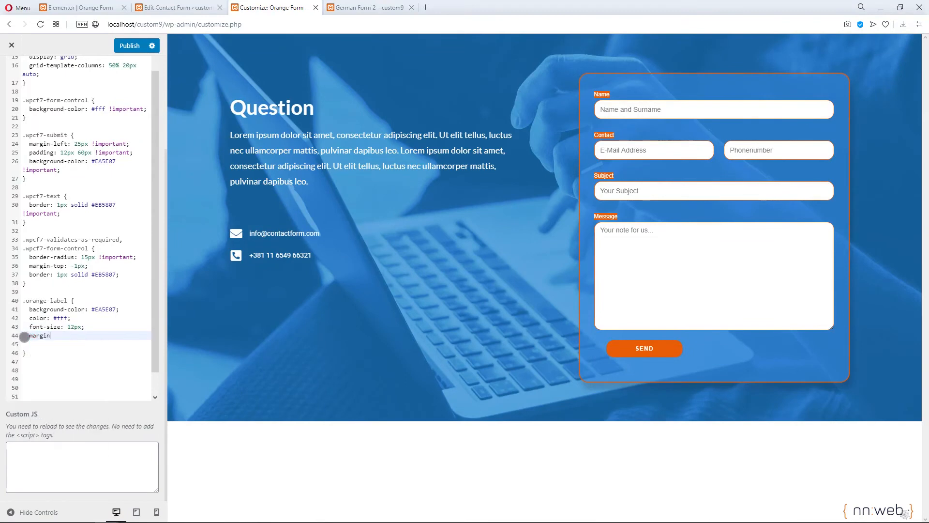
pyautogui.write(': 25px;')
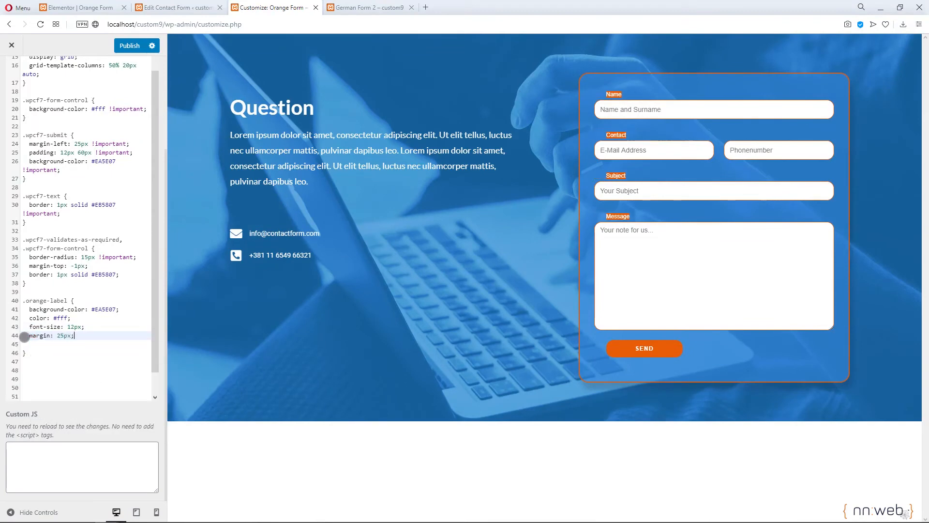
# Pad the form labels by adding padding: 6px 15px 5px 15px to the .orange-label rule
pyautogui.press('Return')
pyautogui.write('pad')
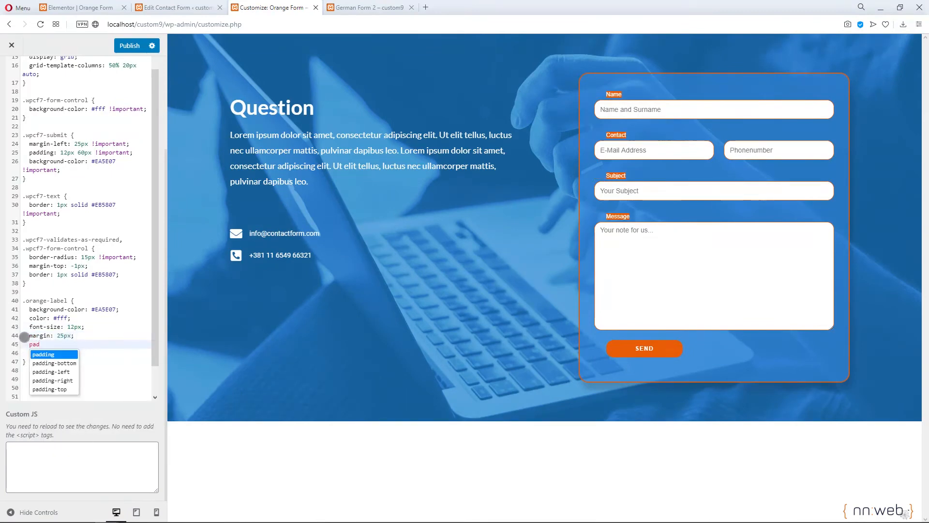
pyautogui.press('Return')
pyautogui.write(':')
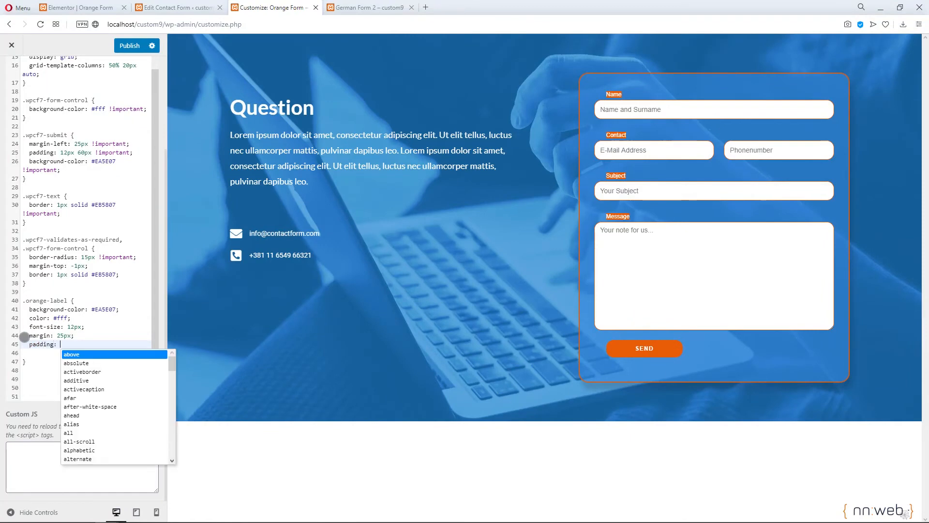
pyautogui.press('Escape')
pyautogui.write('6px ')
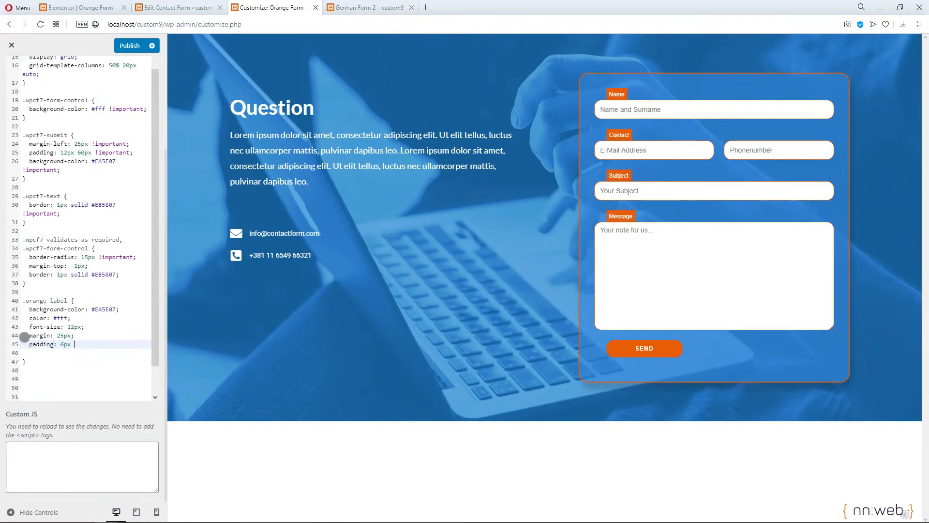
pyautogui.write('15px')
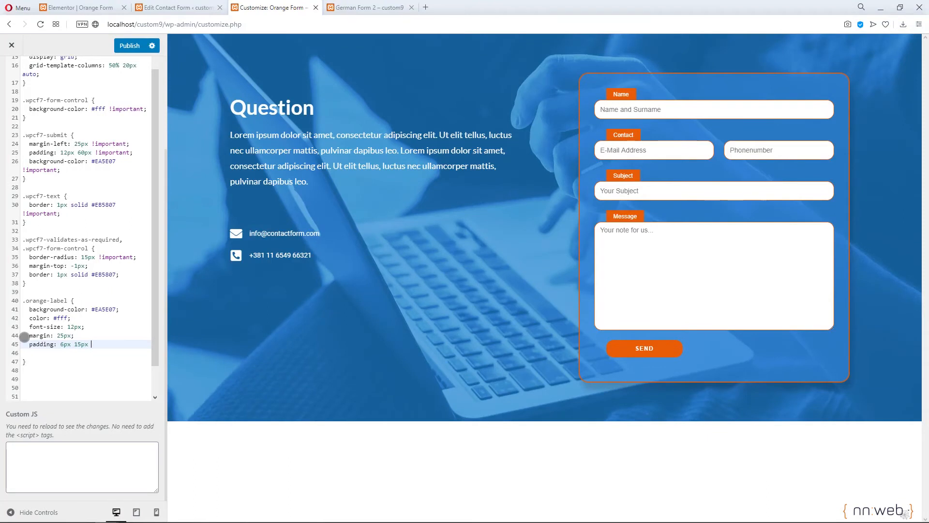
pyautogui.write(' 5px 15px;')
pyautogui.press('Return')
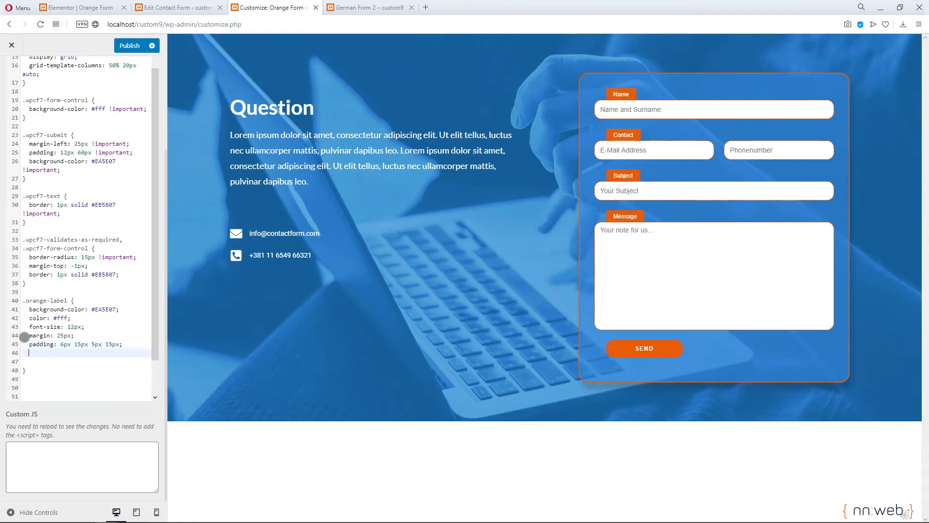
# Round the labels' upper corners with border-radius: 10px 10px 0px 0px in the .orange-label rule and remove the empty line below it
pyautogui.write('bo')
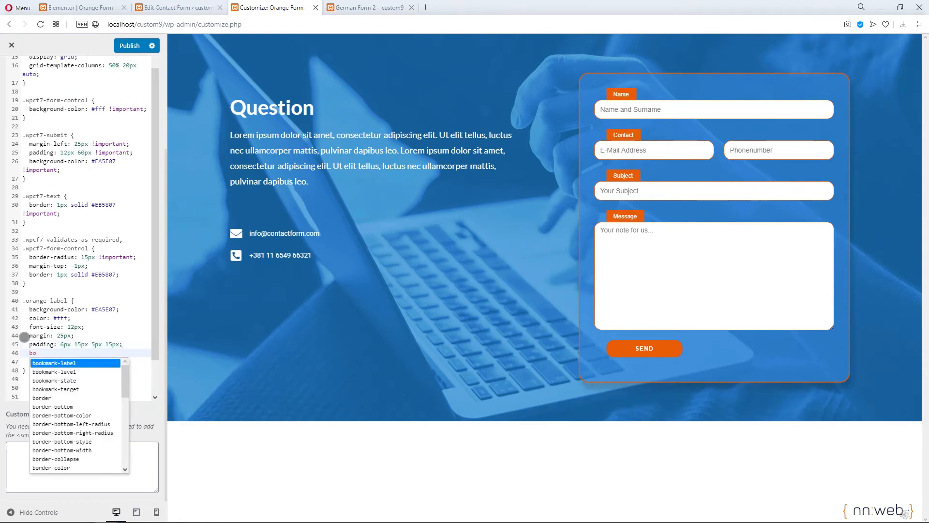
pyautogui.write('r')
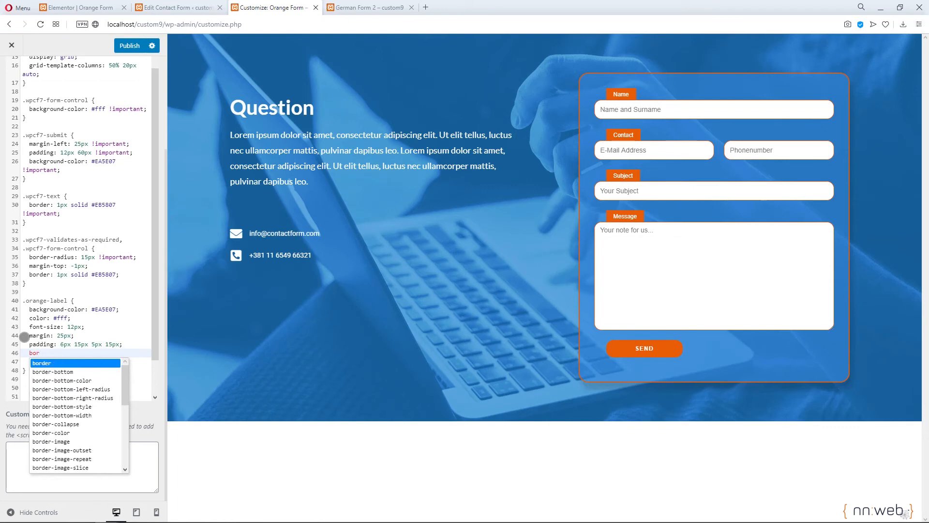
pyautogui.write('der-radius')
pyautogui.press('Return')
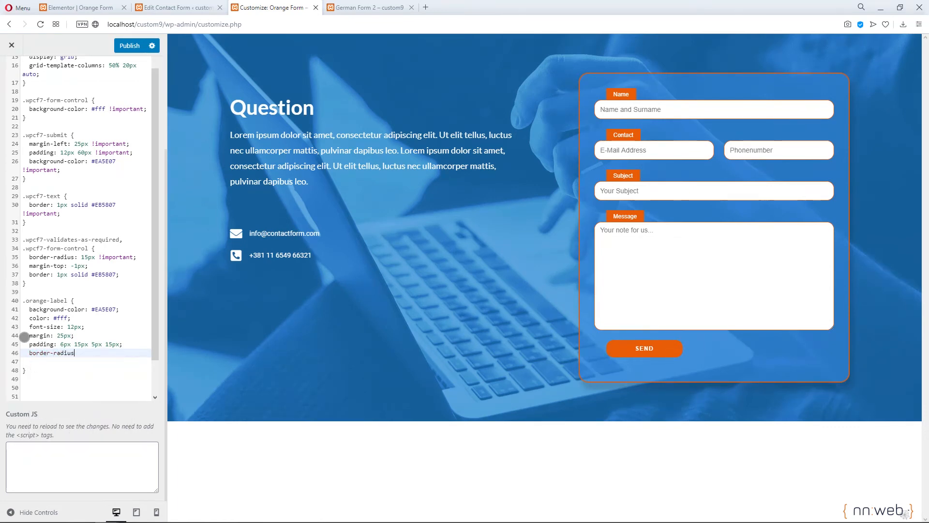
pyautogui.write(':')
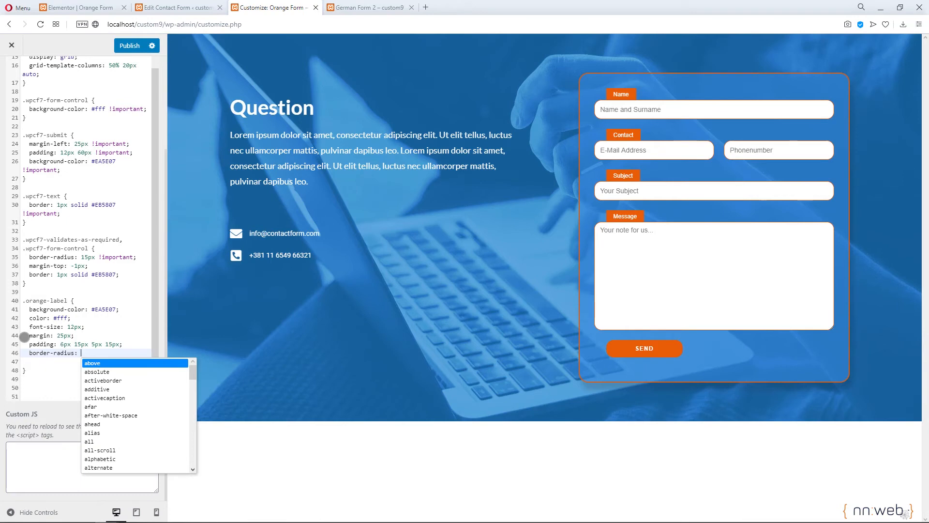
pyautogui.write(' 10px 10px ')
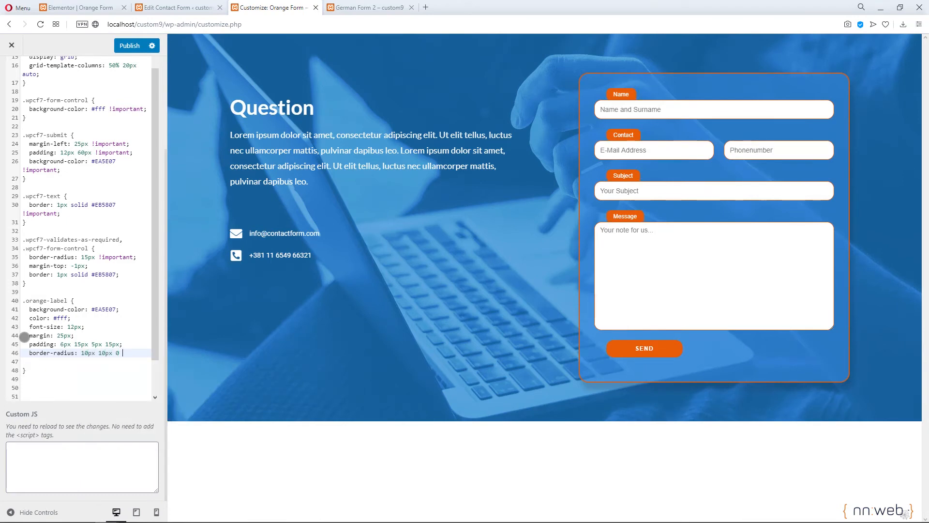
pyautogui.write('0px 0px;')
pyautogui.scroll(-2, 102, 329)
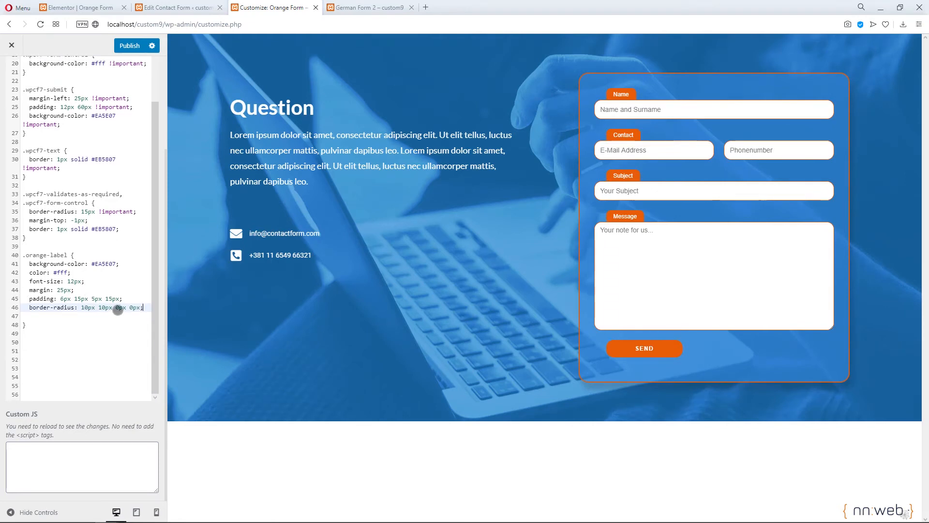
pyautogui.press('Delete')
# Add a ::placeholder rule below the .orange-label rule with font-size: 12px
pyautogui.click(112, 339)
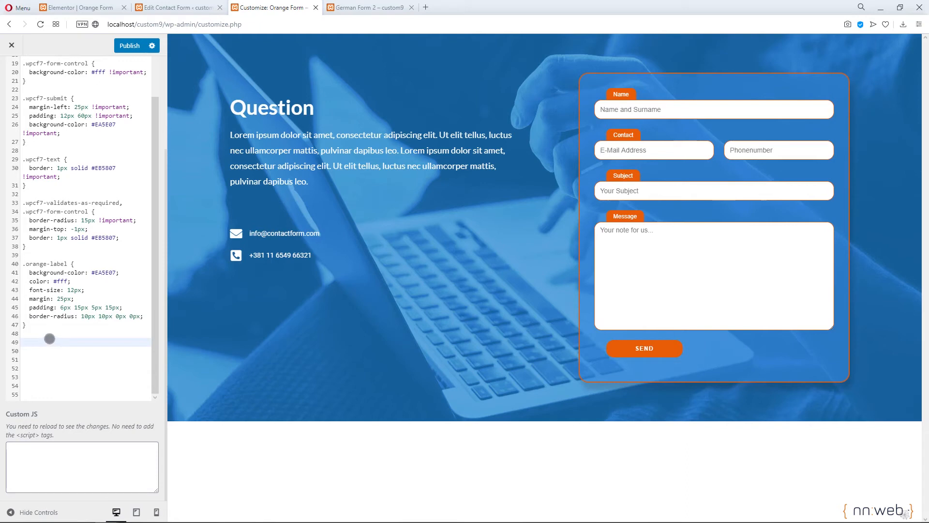
pyautogui.press('BackSpace')
pyautogui.press('Return')
pyautogui.press('Return')
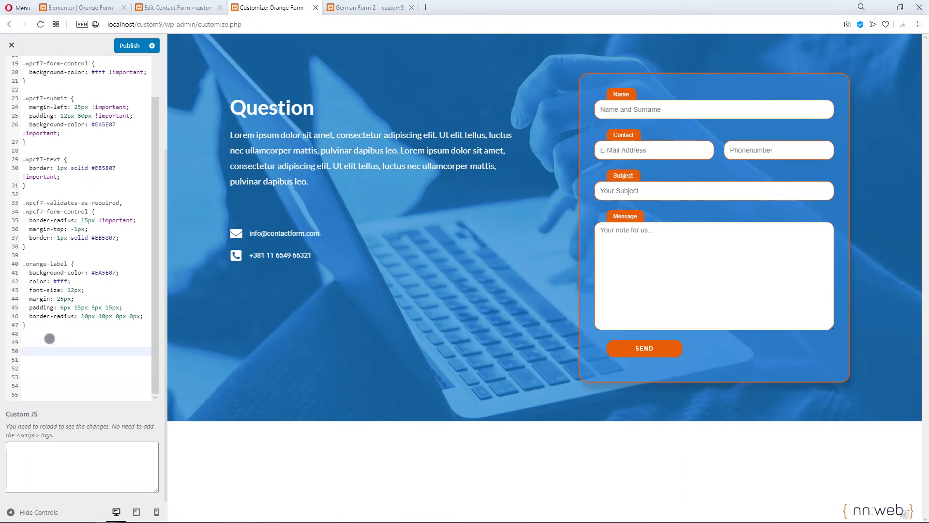
pyautogui.write('::')
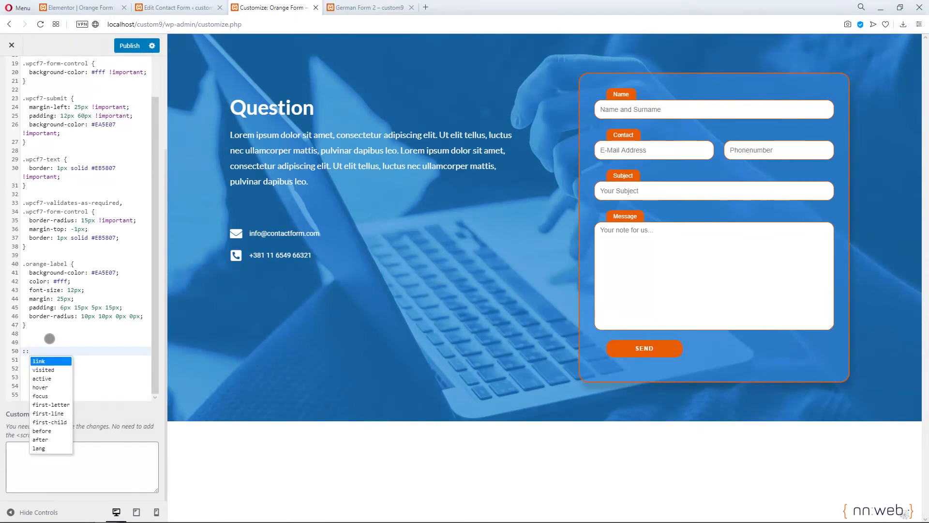
pyautogui.write('placeholder {')
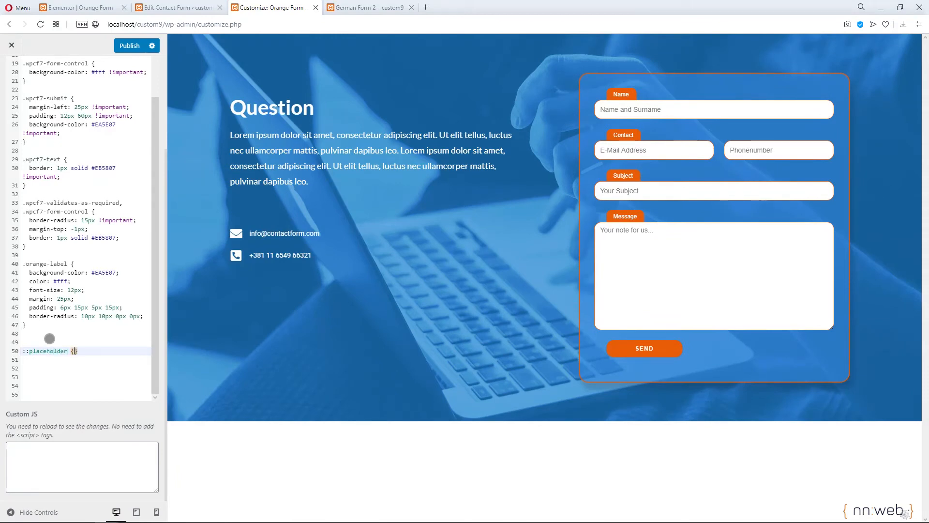
pyautogui.press('Return')
pyautogui.write('font-')
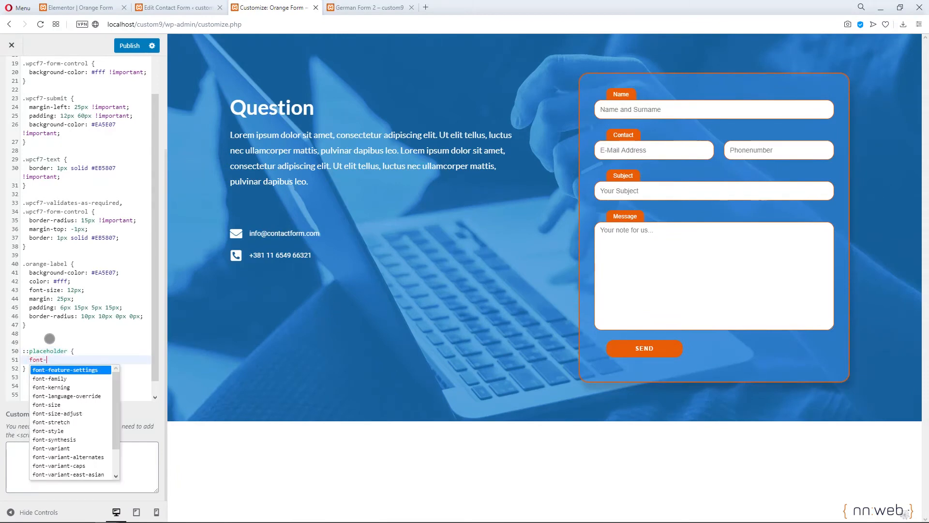
pyautogui.write('size: 12px;')
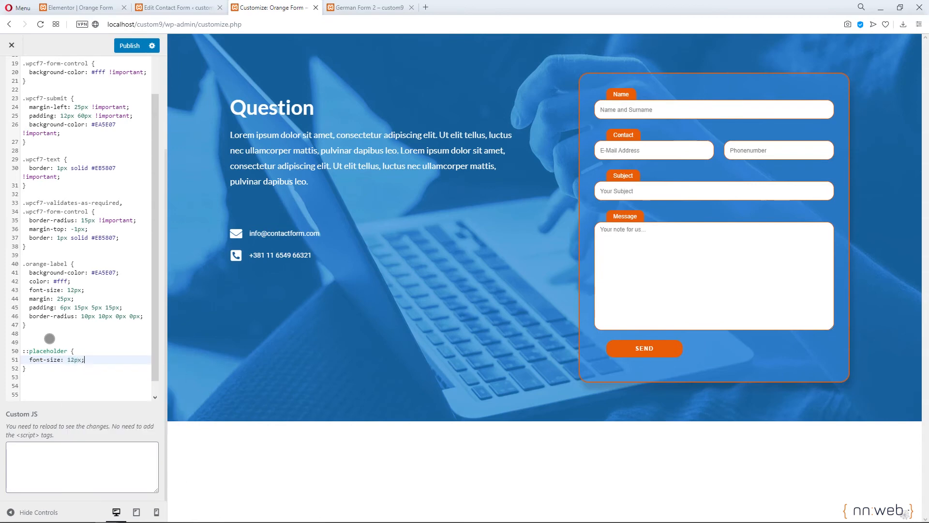
# Indent the placeholder text by adding padding-left: 5px to the ::placeholder rule
pyautogui.press('Return')
pyautogui.write('pad')
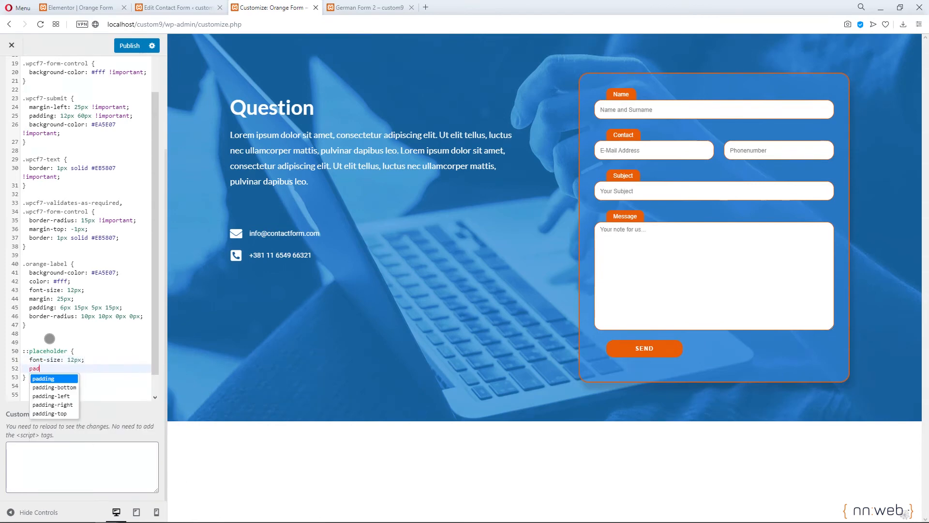
pyautogui.press('Down')
pyautogui.press('Down')
pyautogui.press('Return')
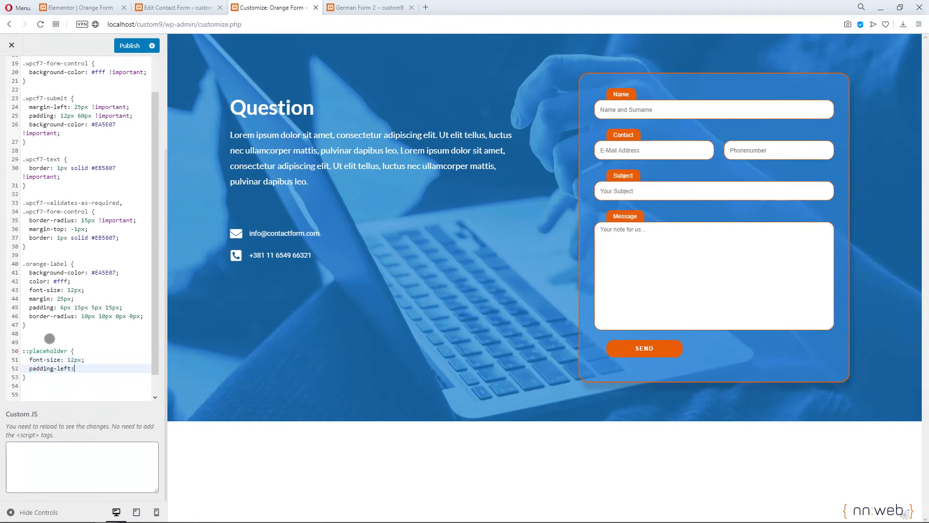
pyautogui.write('5px;')
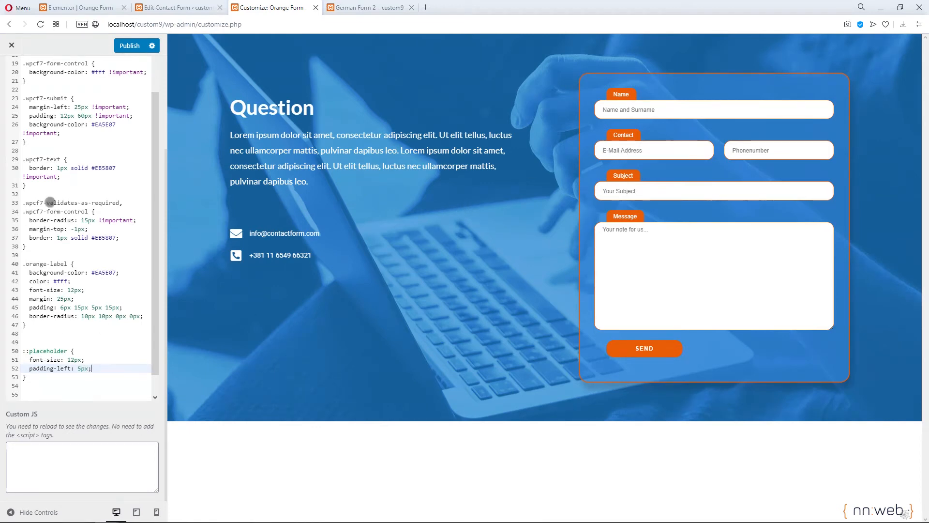
# Publish the CSS changes and load the live page localhost/custom9/orange-form/ in the German Form 2 browser tab
pyautogui.click(130, 46)
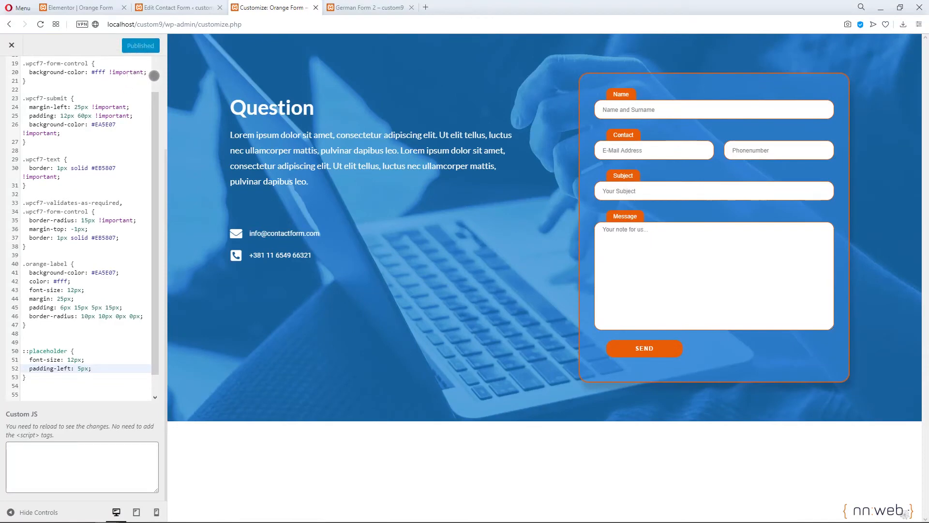
pyautogui.click(372, 7)
pyautogui.click(366, 24)
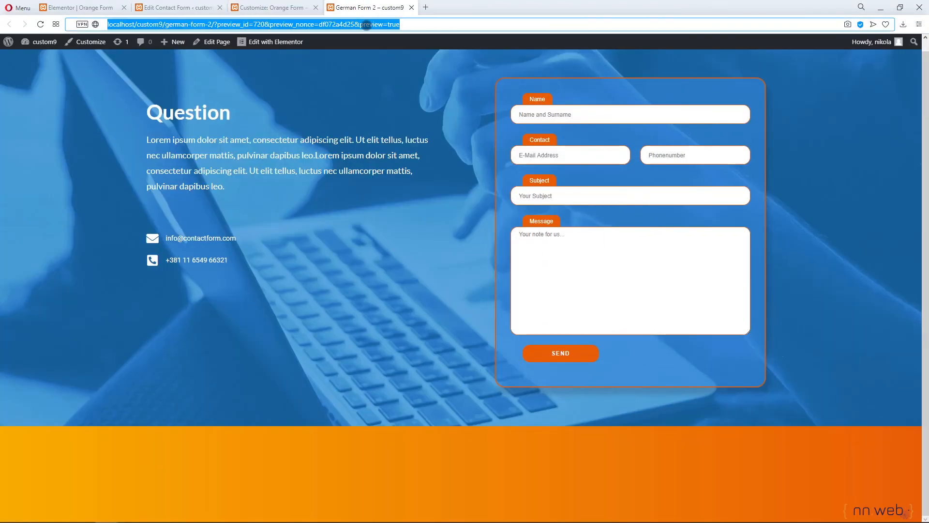
pyautogui.write('localhost/custom9/german-form-2/')
pyautogui.press('Return')
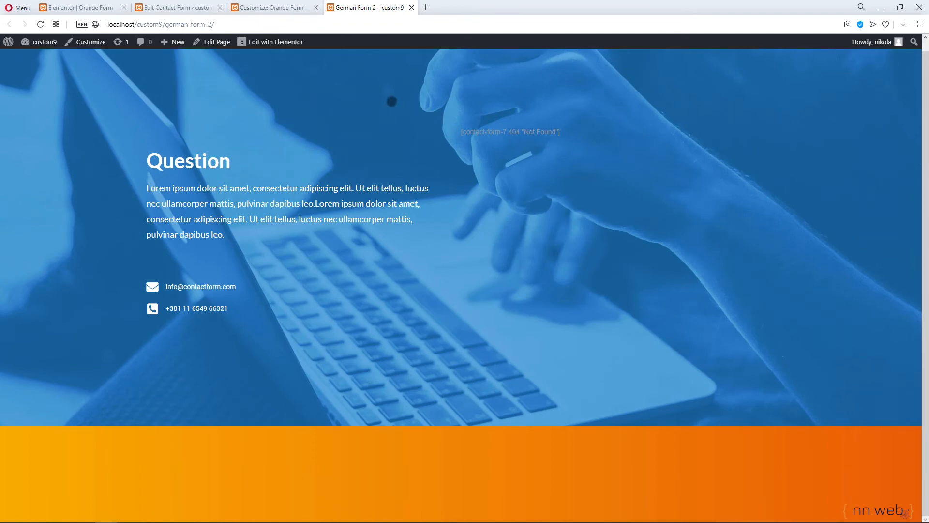
pyautogui.click(206, 24)
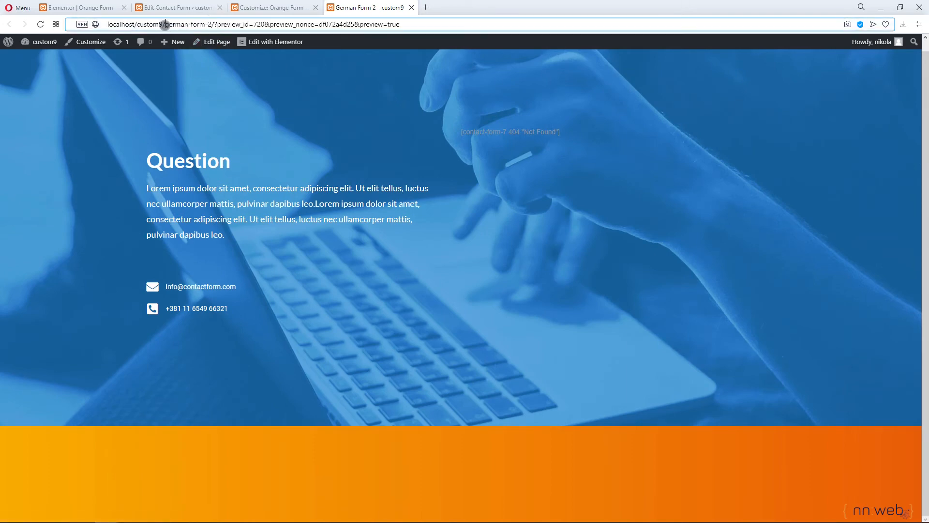
pyautogui.moveTo(165, 24); pyautogui.dragTo(437, 28)
pyautogui.write('orange')
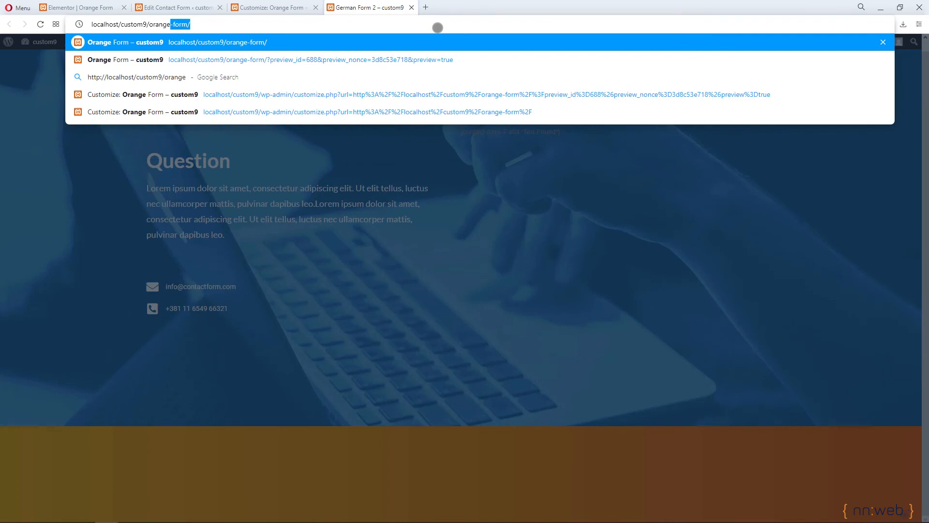
pyautogui.press('Return')
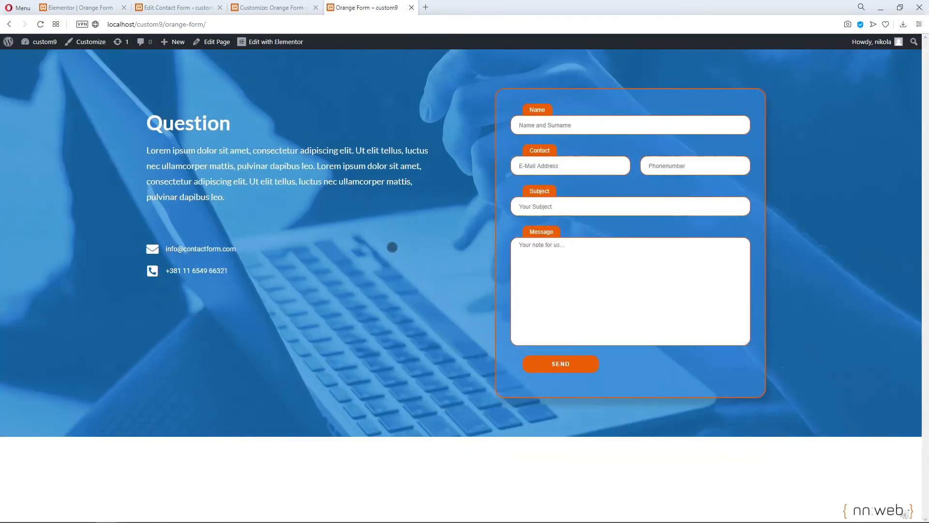
# Inspect the live page in responsive device view, checking the form's layout at about 368 px wide before widening to about 1461 px
pyautogui.rightClick(419, 252)
pyautogui.click(465, 439)
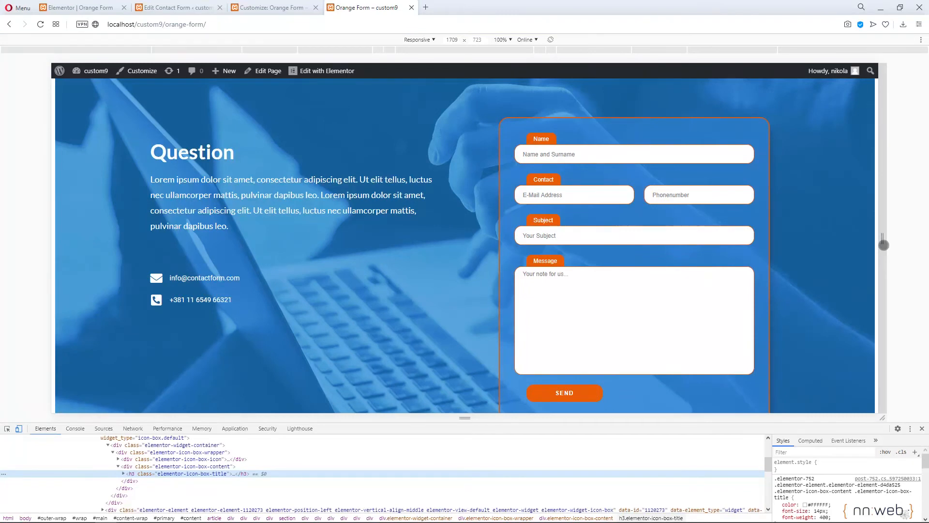
pyautogui.moveTo(882, 247); pyautogui.dragTo(554, 263)
pyautogui.scroll(-1, 596, 273)
pyautogui.scroll(-4, 596, 273)
pyautogui.scroll(4, 613, 263)
pyautogui.scroll(-5, 554, 264)
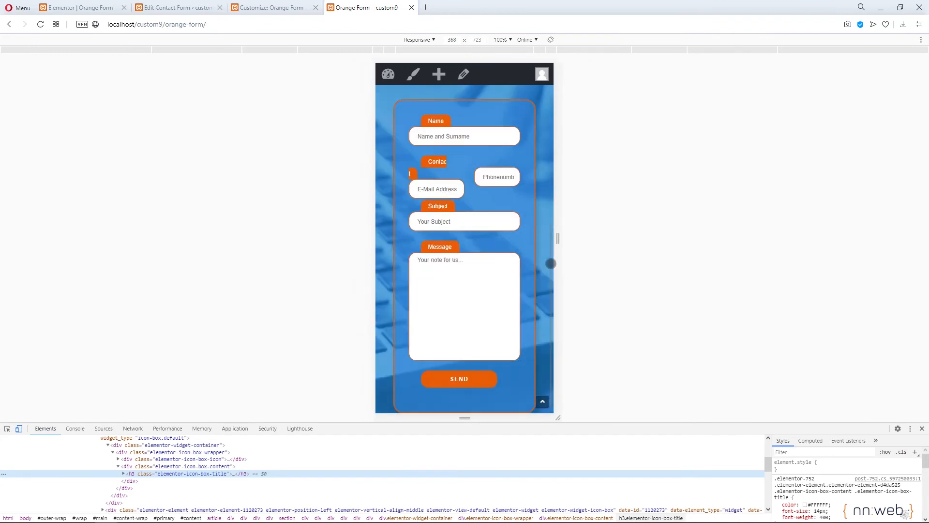
pyautogui.scroll(2, 554, 264)
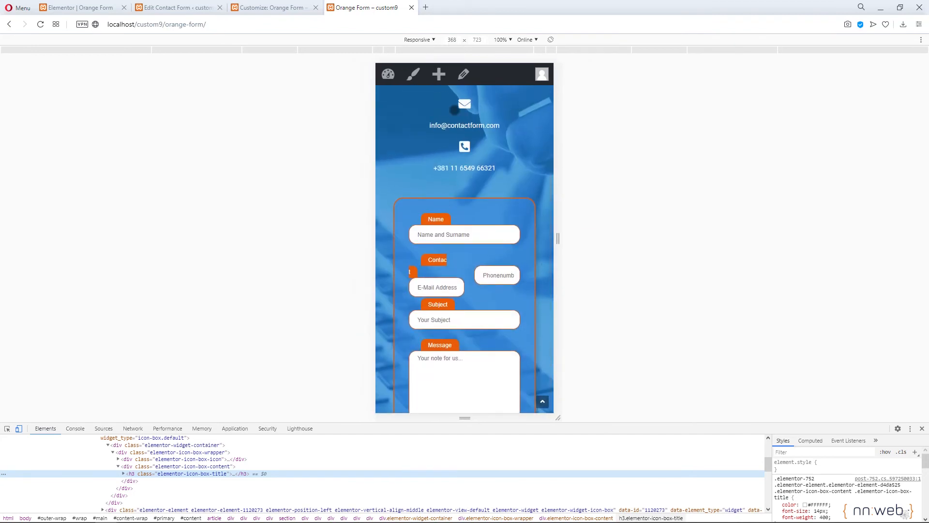
pyautogui.moveTo(557, 237); pyautogui.dragTo(823, 242)
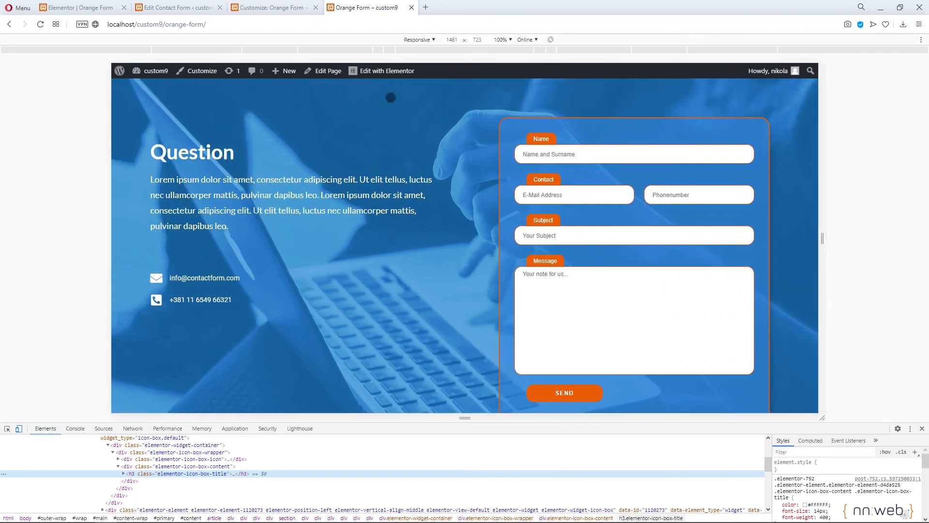
# In the Elementor editor, unlink the blue section's padding values, set its bottom padding to 80 px and update the page
pyautogui.click(103, 5)
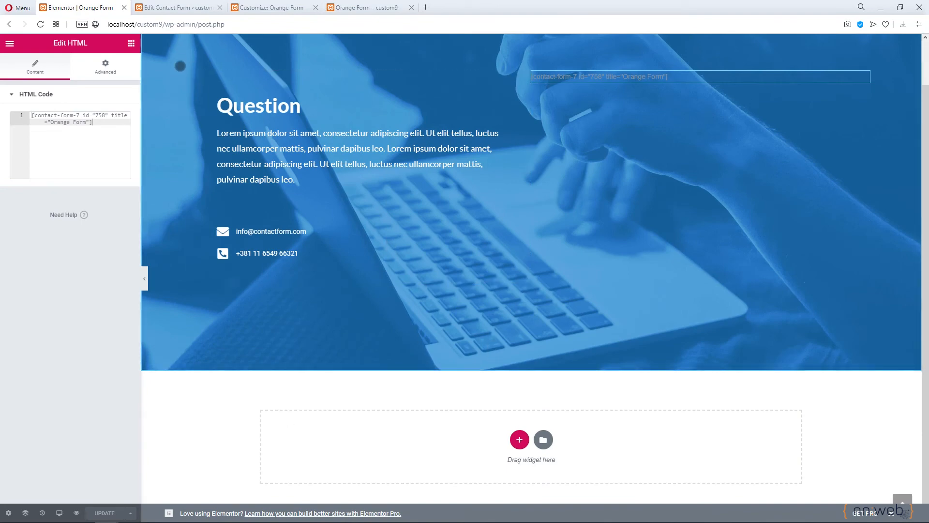
pyautogui.scroll(1, 473, 85)
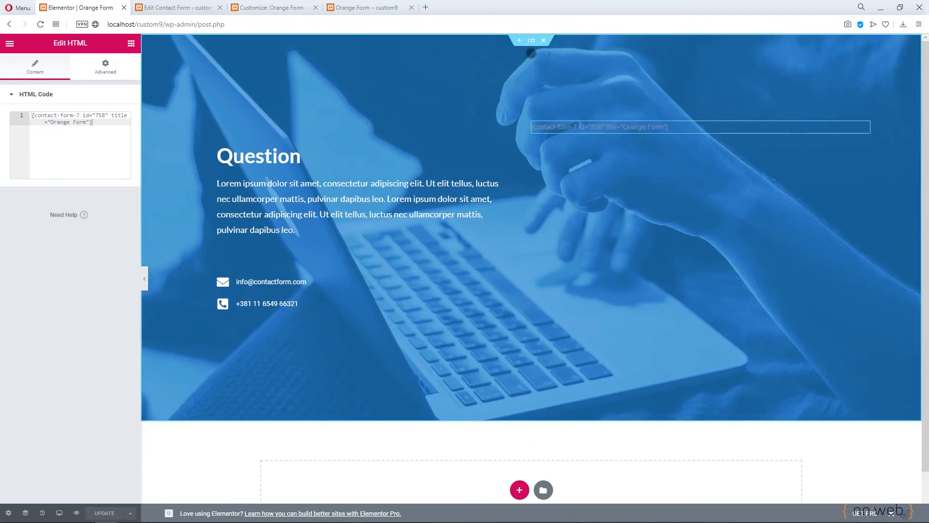
pyautogui.click(532, 41)
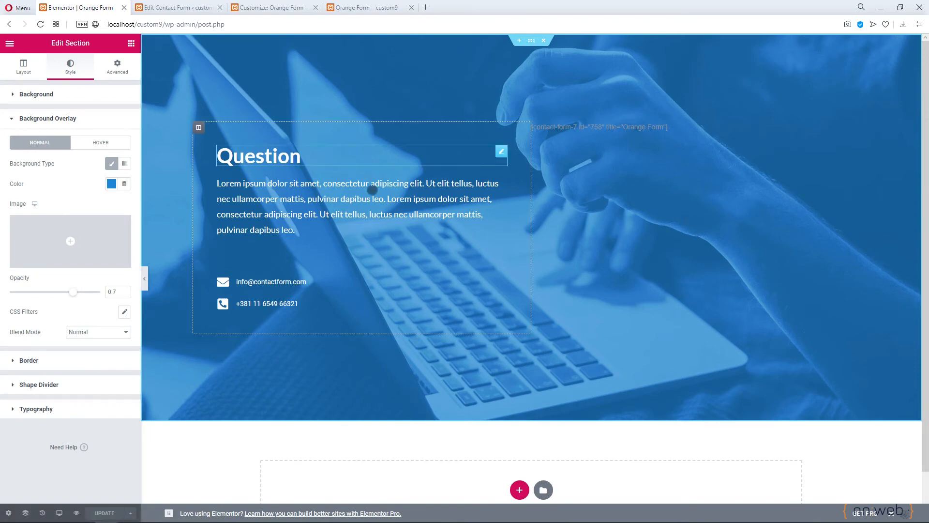
pyautogui.scroll(-1, 377, 435)
pyautogui.scroll(1, 387, 430)
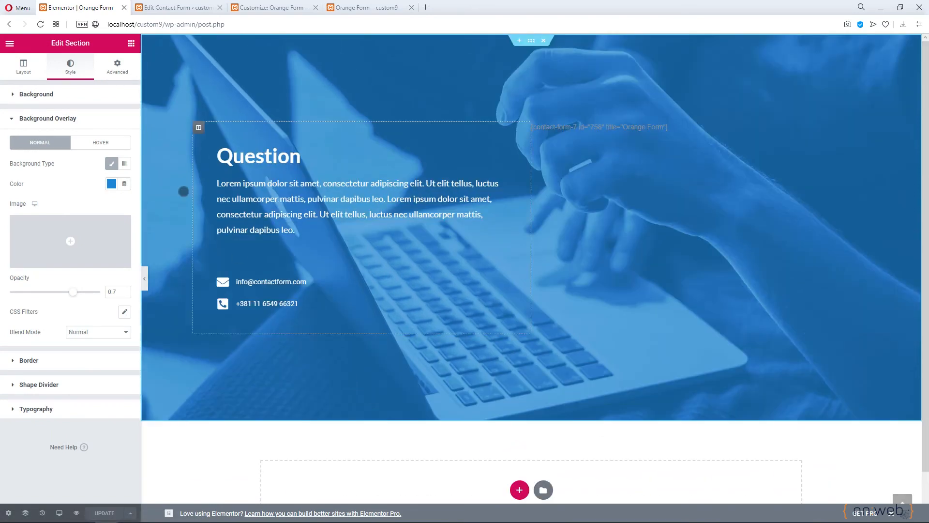
pyautogui.click(117, 67)
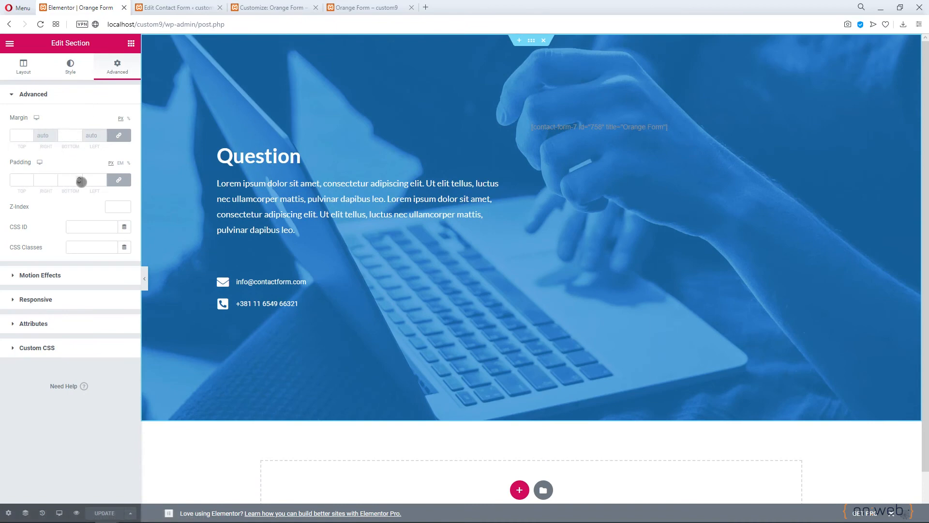
pyautogui.click(116, 180)
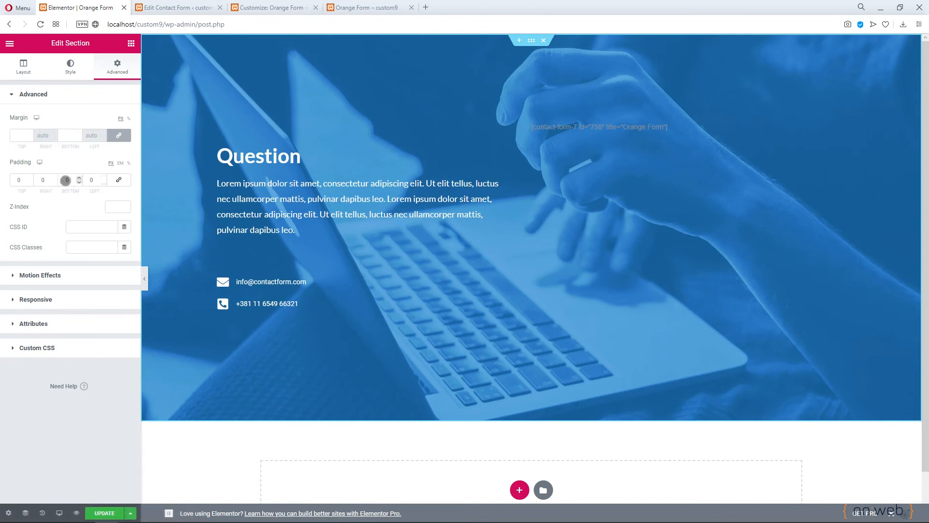
pyautogui.click(66, 180)
pyautogui.write('8')
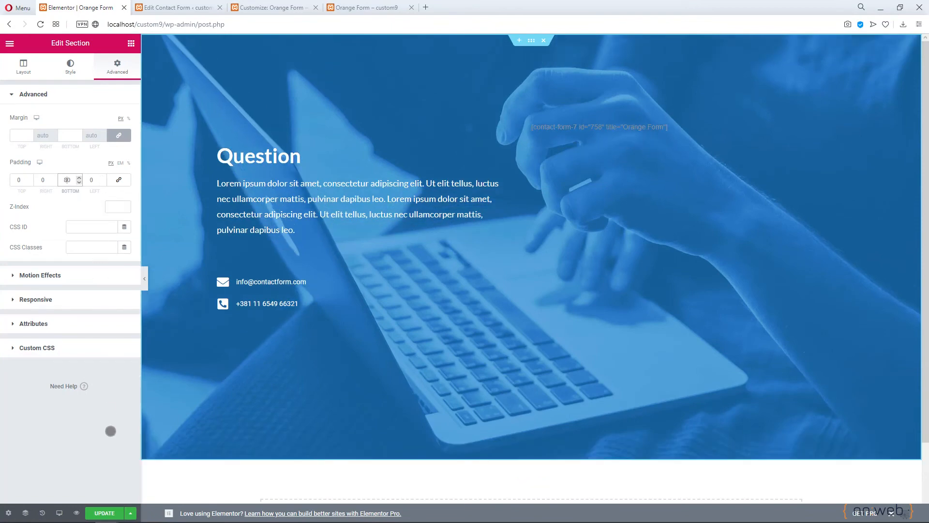
pyautogui.click(99, 512)
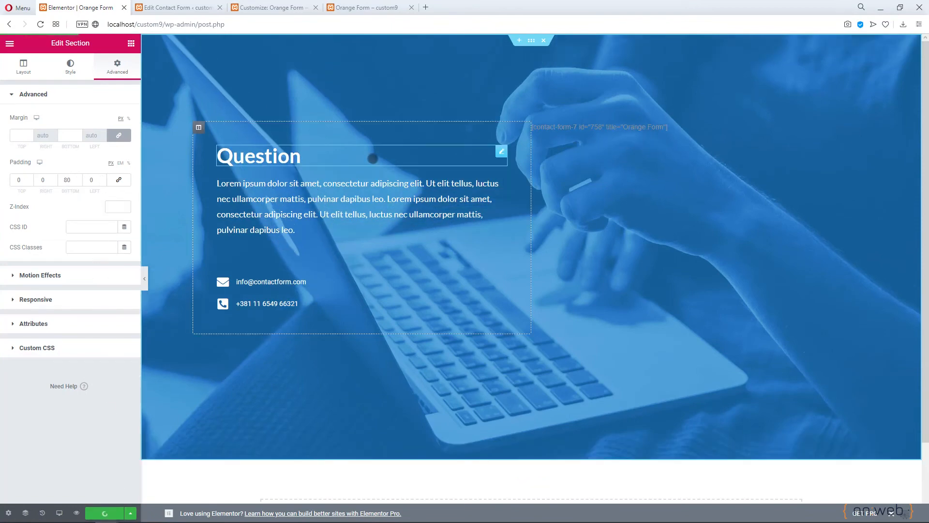
# Reload the live Orange Form page and examine the spacing below the form at the section's bottom
pyautogui.click(366, 7)
pyautogui.press('F5')
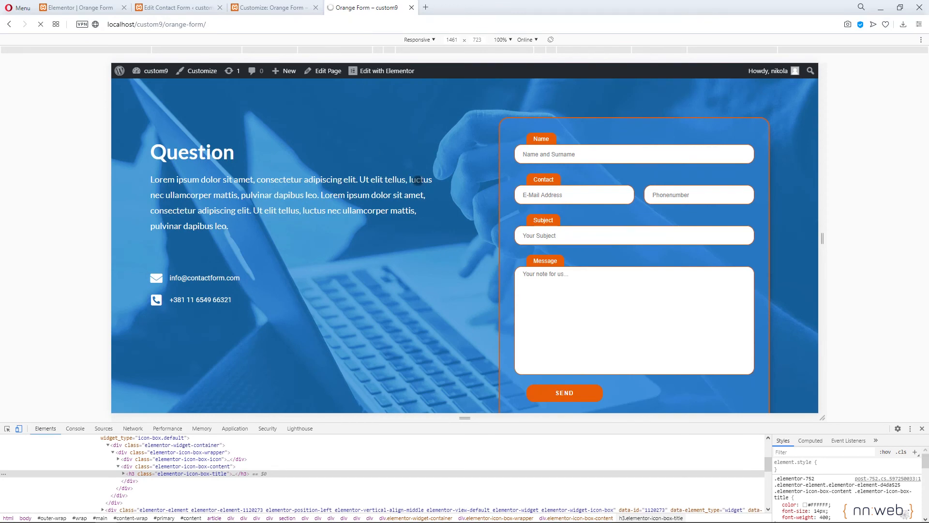
pyautogui.scroll(-2, 428, 218)
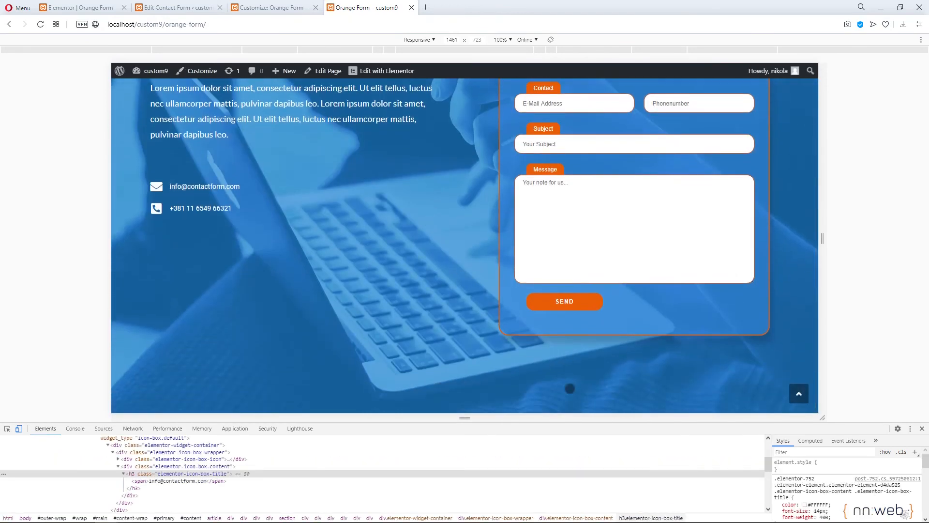
pyautogui.scroll(2, 566, 376)
pyautogui.scroll(-2, 564, 377)
pyautogui.scroll(2, 581, 306)
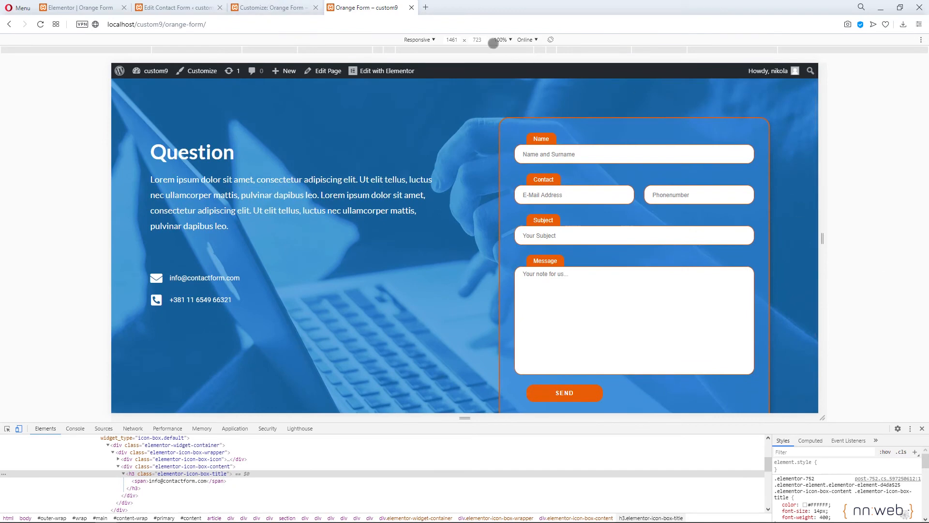
pyautogui.click(268, 4)
pyautogui.scroll(-2, 118, 302)
pyautogui.click(67, 359)
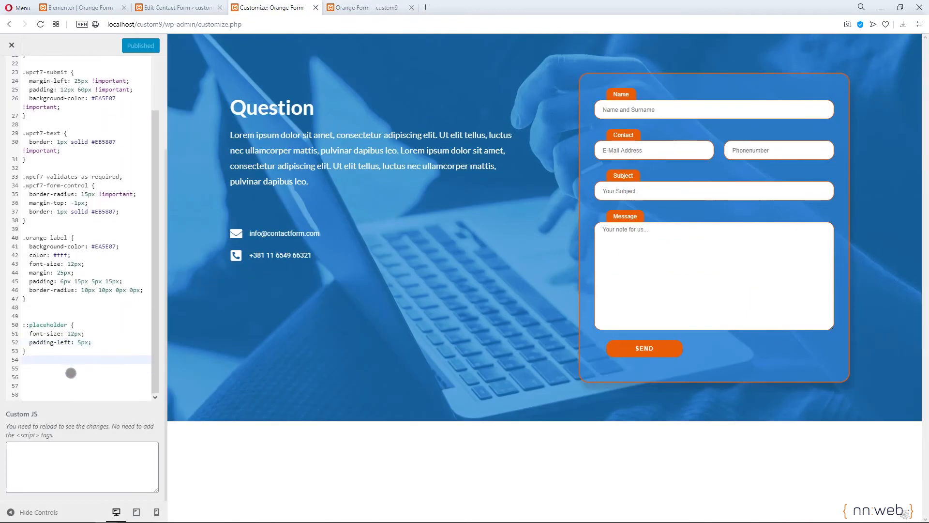
pyautogui.press('Return')
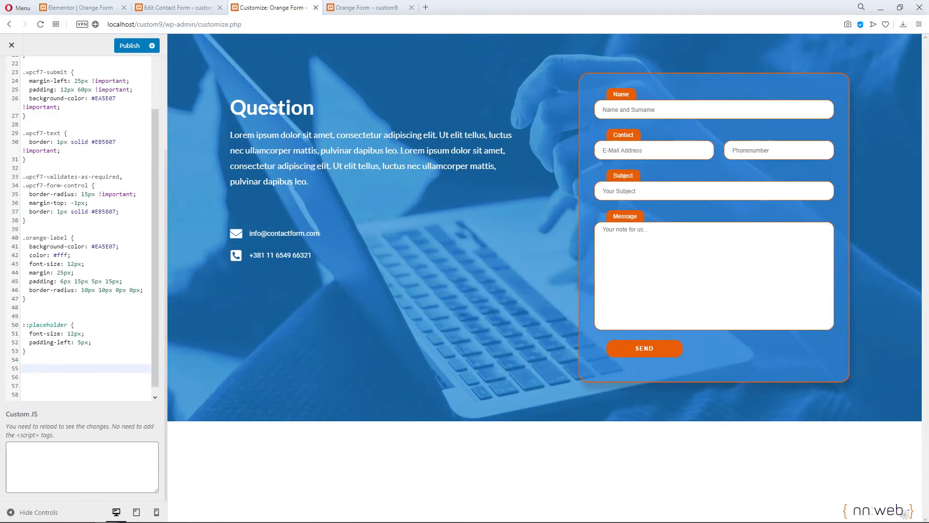
pyautogui.write('@medi')
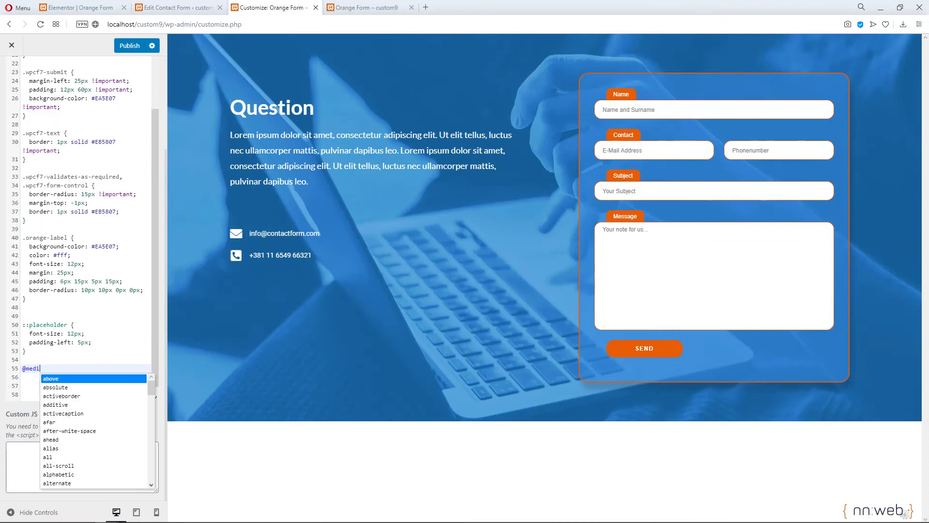
pyautogui.write('a only screen and (max-width:')
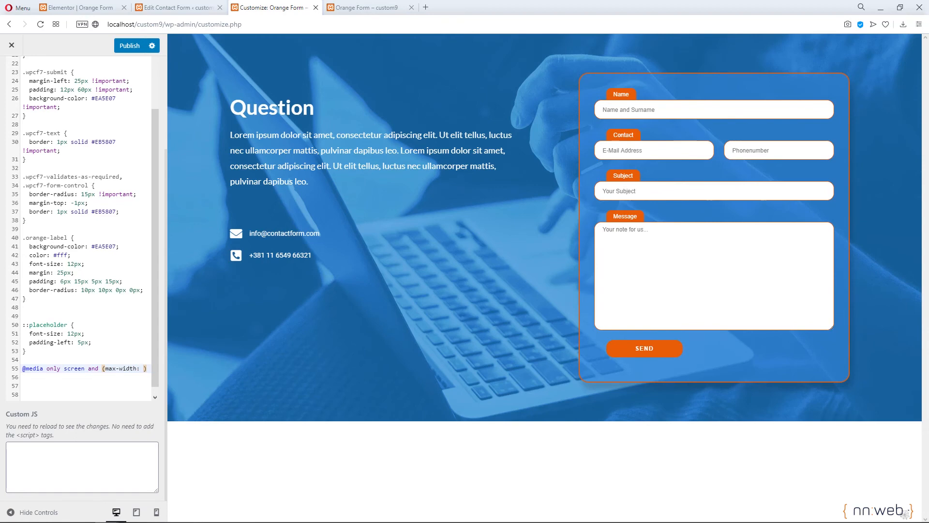
pyautogui.write('960px')
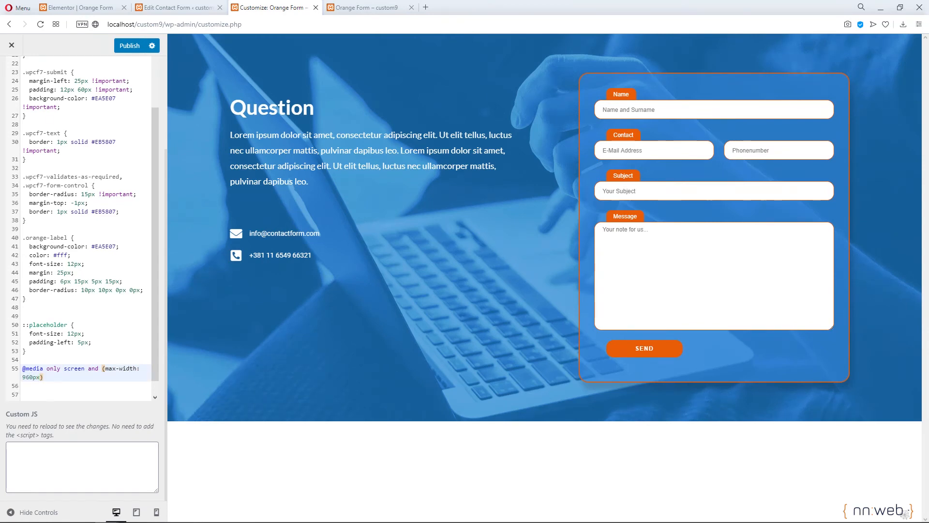
pyautogui.write('{')
pyautogui.press('Return')
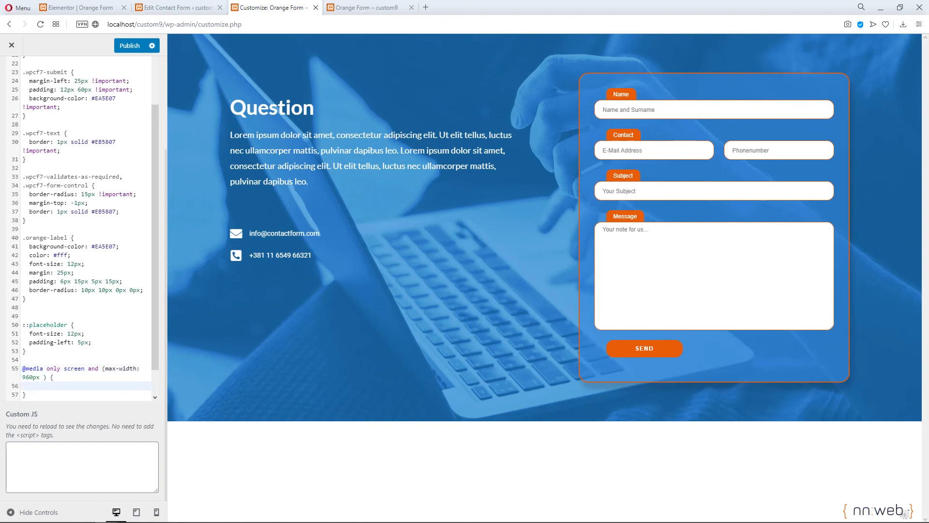
# Add a .contact-field rule with display: flex inside the 960px media query
pyautogui.scroll(-1, 118, 262)
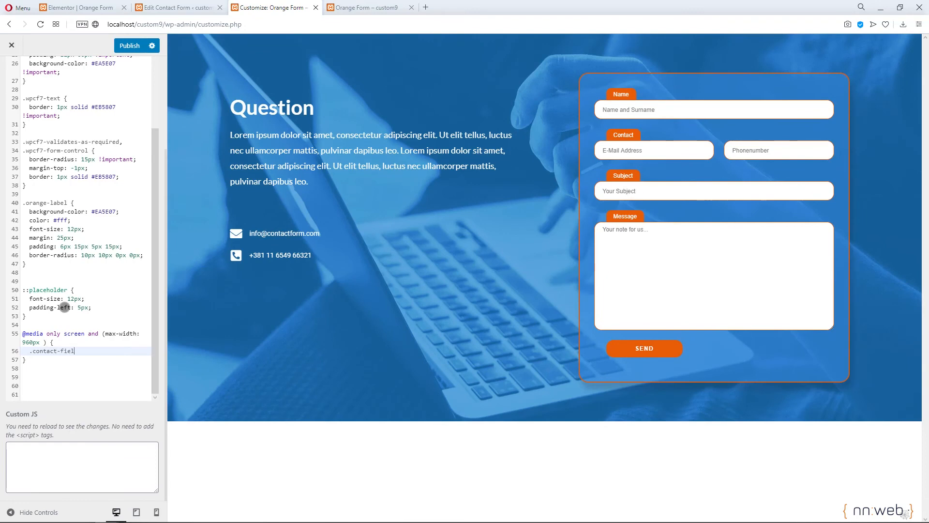
pyautogui.press('Return')
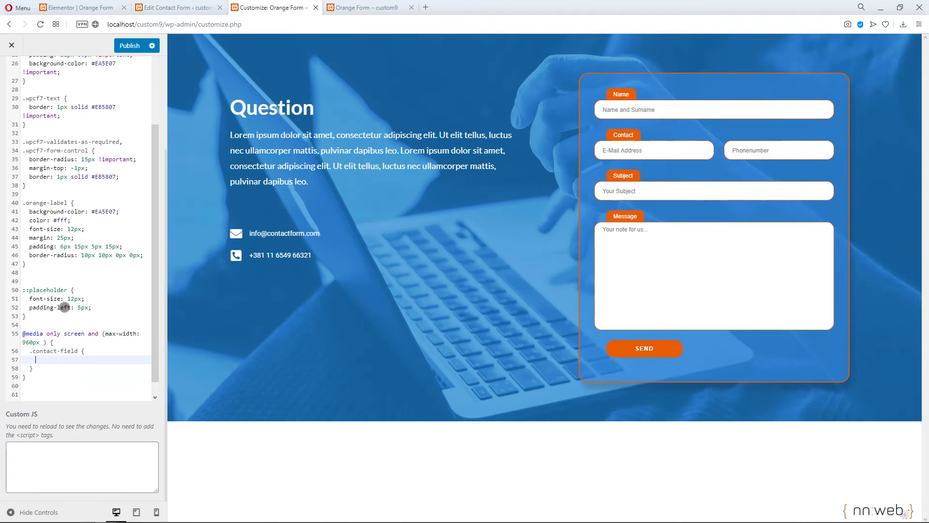
pyautogui.write('display: flex;')
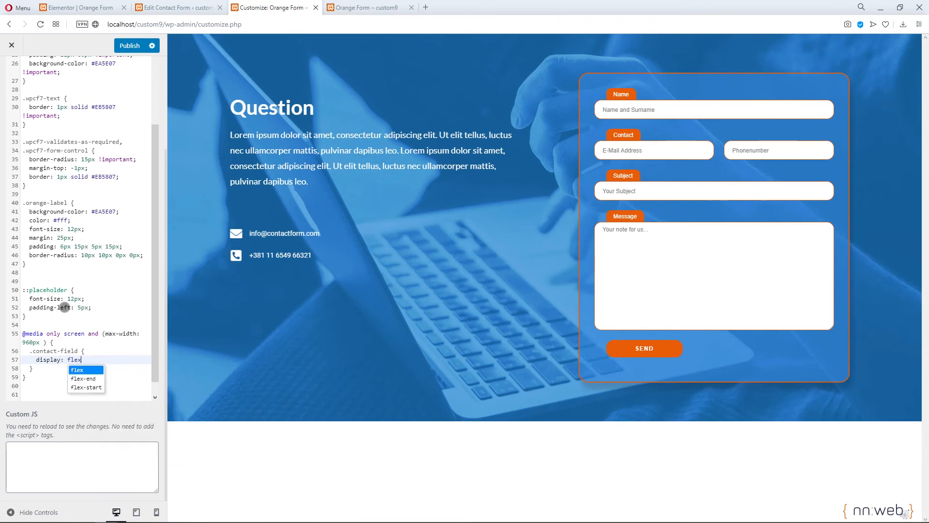
# Add flex-direction: column to the .contact-field rule in the media query and publish the changes
pyautogui.press('Return')
pyautogui.write('fle')
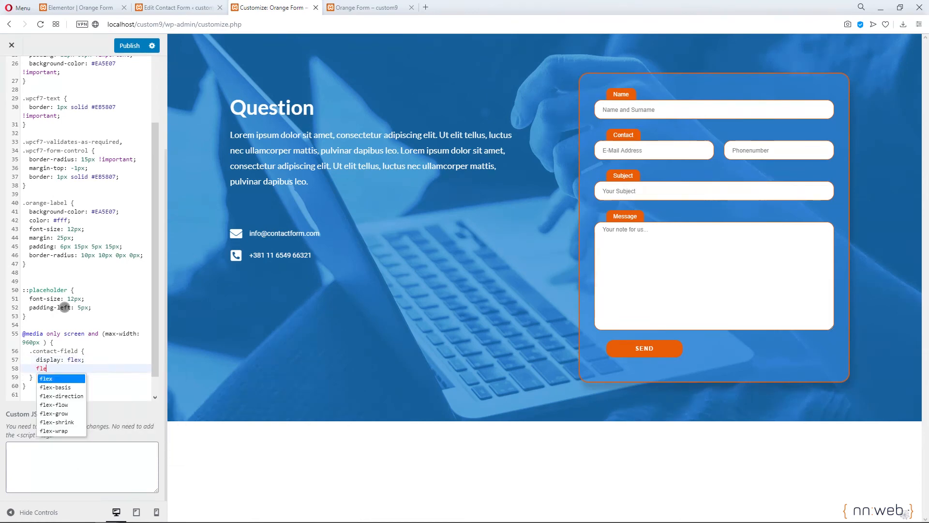
pyautogui.write('x-direction: cop')
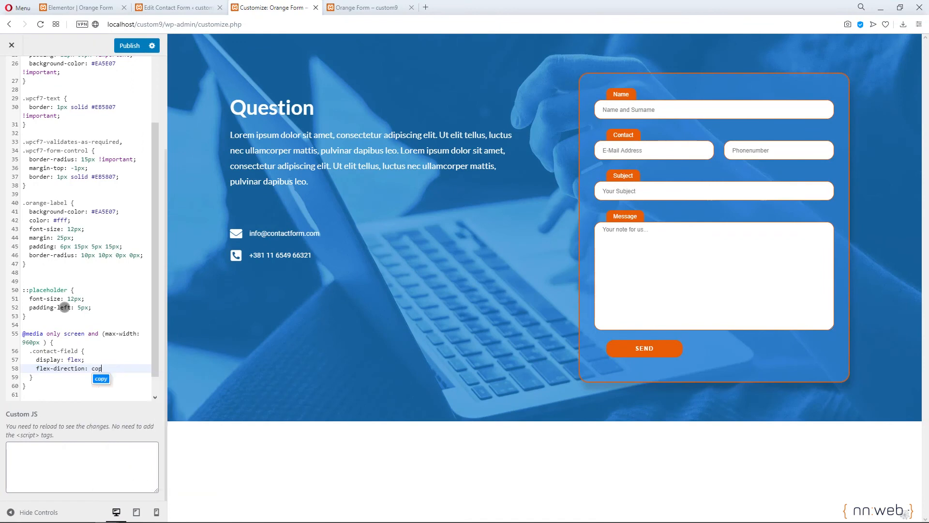
pyautogui.press('BackSpace')
pyautogui.write('l')
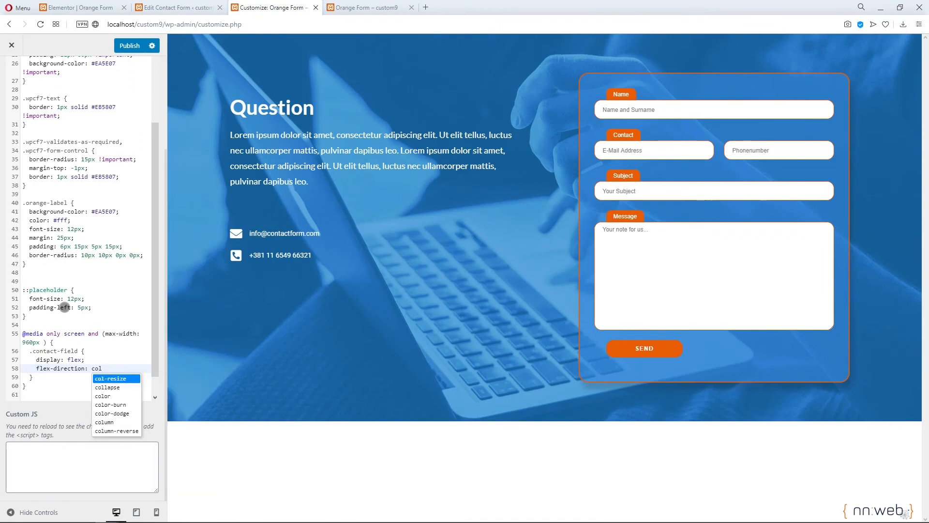
pyautogui.press('Down')
pyautogui.press('Down')
pyautogui.press('Down')
pyautogui.press('Down')
pyautogui.press('Down')
pyautogui.press('Return')
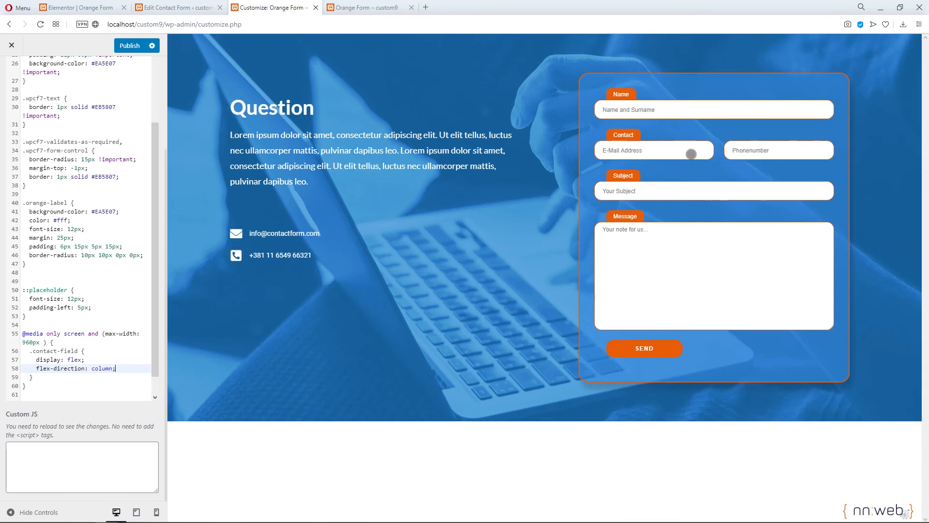
pyautogui.hotkey('ctrl', 's')
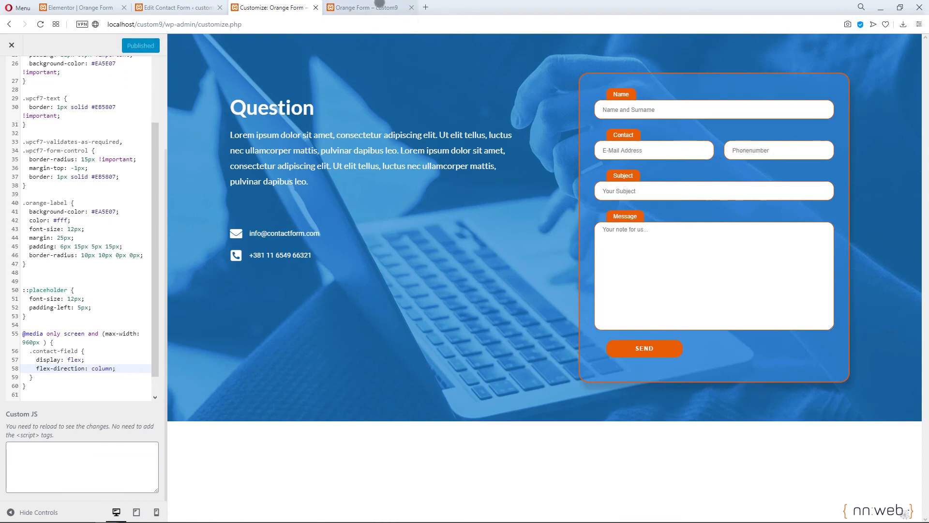
# Reload the live Orange Form page, narrow the responsive preview to about 910 px and examine the form's layout
pyautogui.click(378, 6)
pyautogui.click(362, 25)
pyautogui.press('Return')
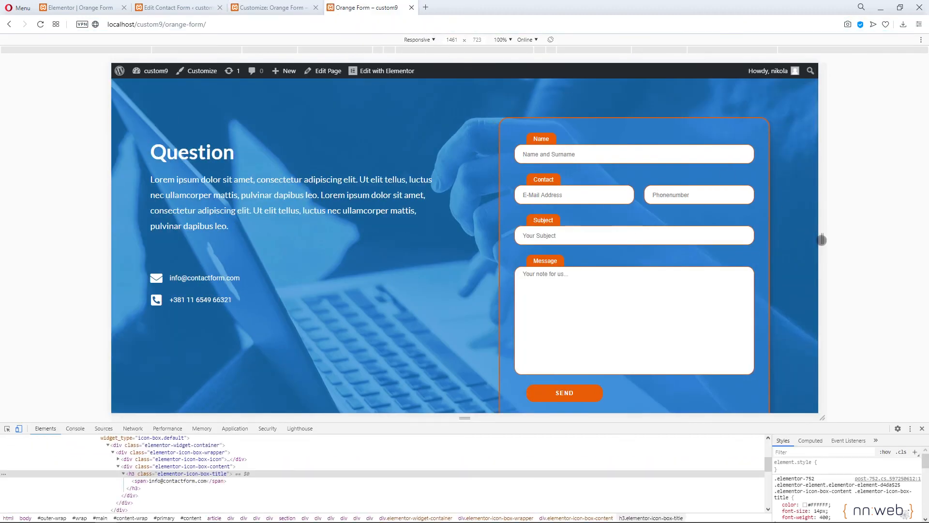
pyautogui.moveTo(821, 238); pyautogui.dragTo(687, 283)
pyautogui.scroll(-2, 591, 269)
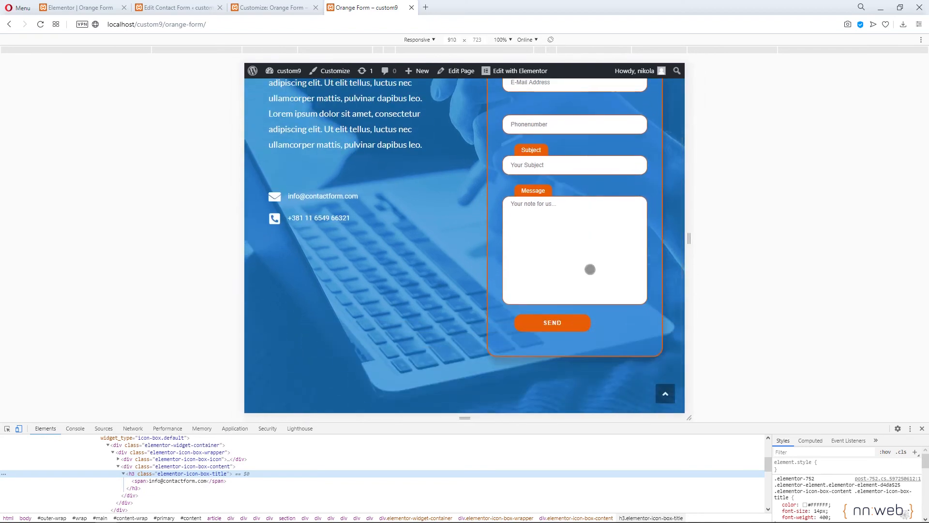
pyautogui.scroll(3, 590, 269)
# In the customizer's custom CSS, duplicate the 960px media query below itself and set the copy's max-width to 768px
pyautogui.click(271, 7)
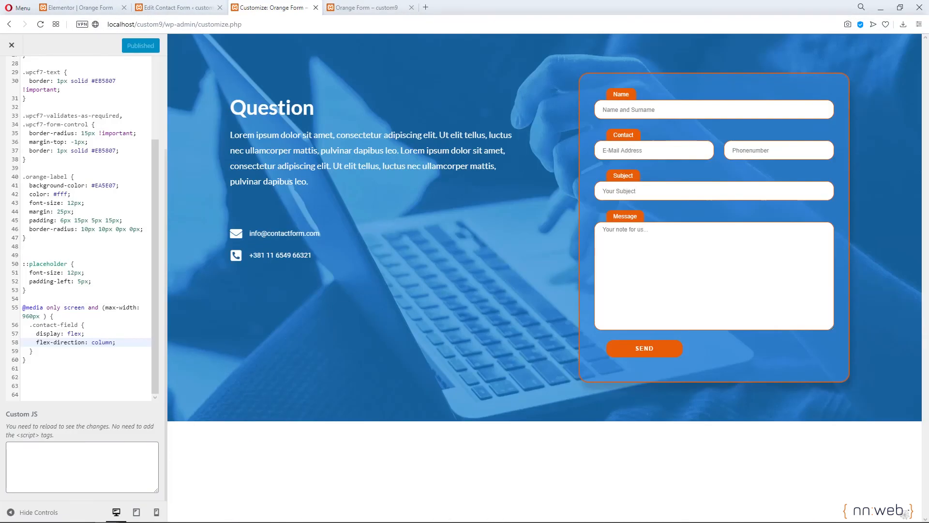
pyautogui.moveTo(31, 359); pyautogui.dragTo(22, 308)
pyautogui.hotkey('ctrl', 'c')
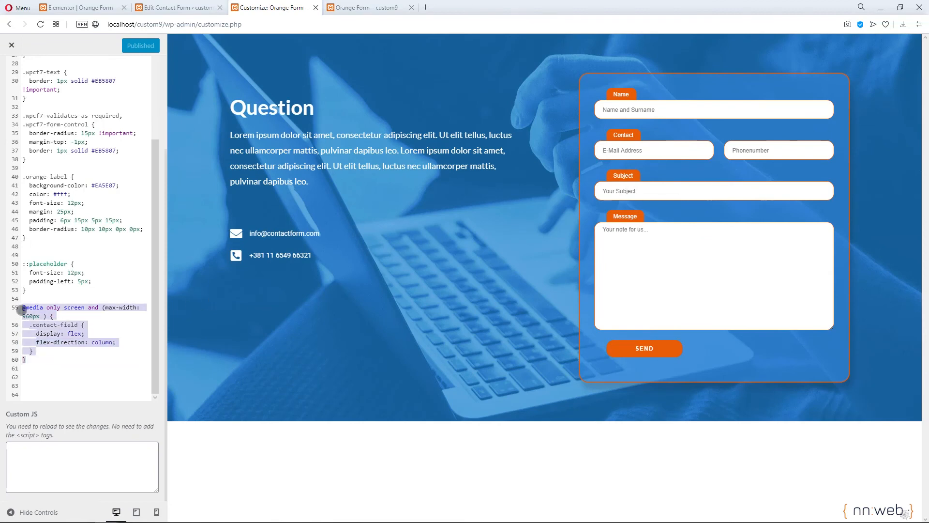
pyautogui.click(39, 364)
pyautogui.press('Return')
pyautogui.hotkey('ctrl', 'v')
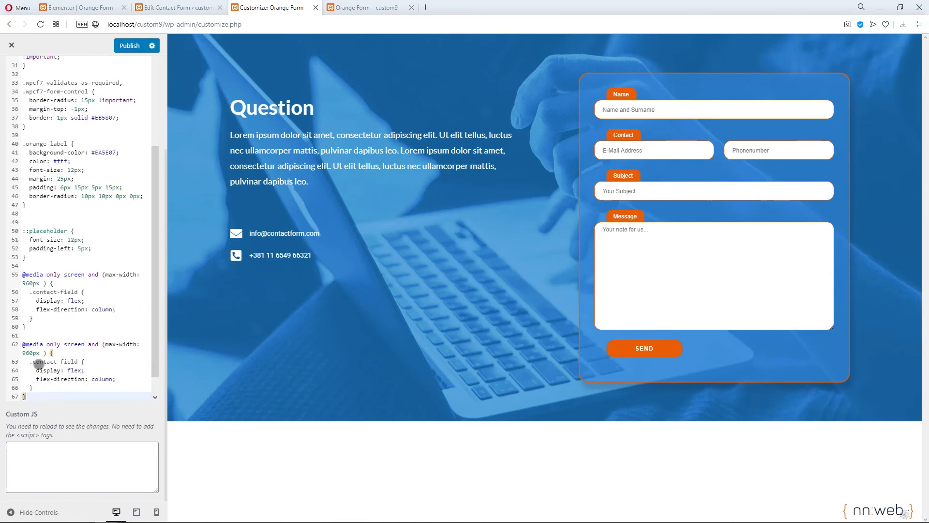
pyautogui.scroll(-1, 46, 357)
pyautogui.moveTo(33, 324); pyautogui.dragTo(8, 321)
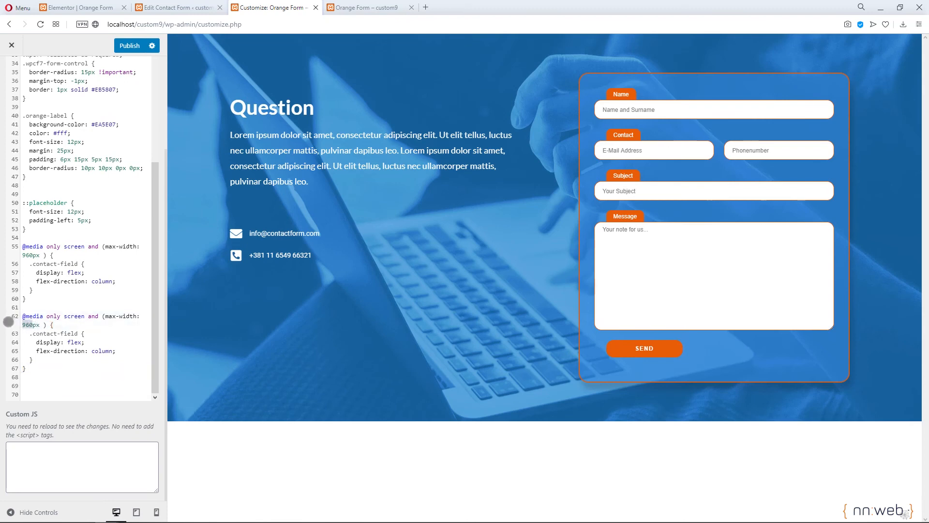
pyautogui.write('768')
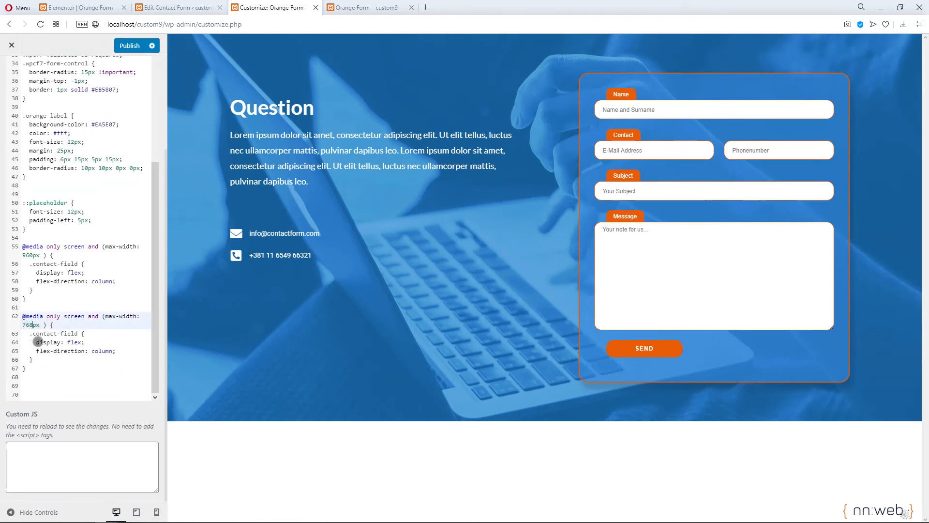
# Set the display property of .contact-field to grid in the 768px media query
pyautogui.click(35, 342)
pyautogui.moveTo(67, 342); pyautogui.dragTo(89, 342)
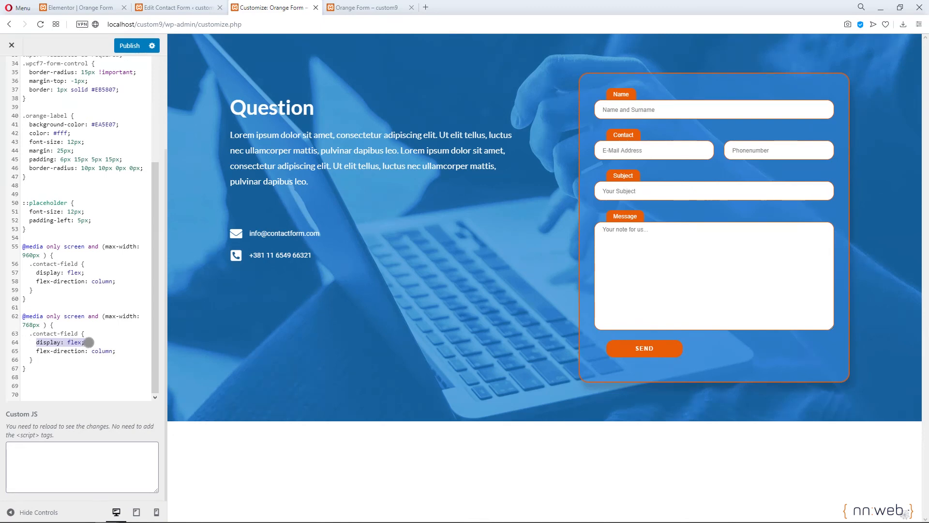
pyautogui.click(88, 342)
pyautogui.doubleClick(89, 342)
pyautogui.write('grid')
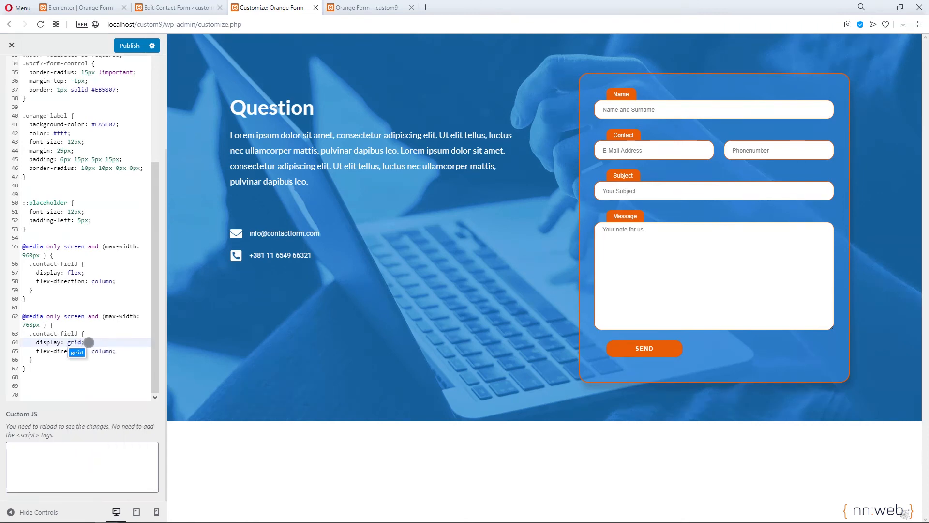
# Replace the flex-direction line in the 768px media query with grid-template-columns: 50% 20px auto from the main .contact-field rule, and publish
pyautogui.moveTo(36, 351); pyautogui.dragTo(116, 352)
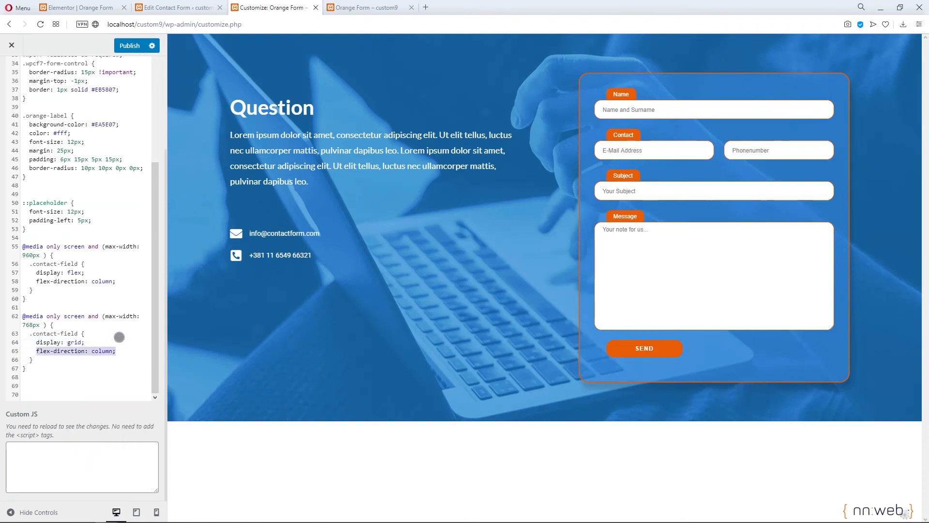
pyautogui.scroll(5, 92, 242)
pyautogui.scroll(1, 89, 218)
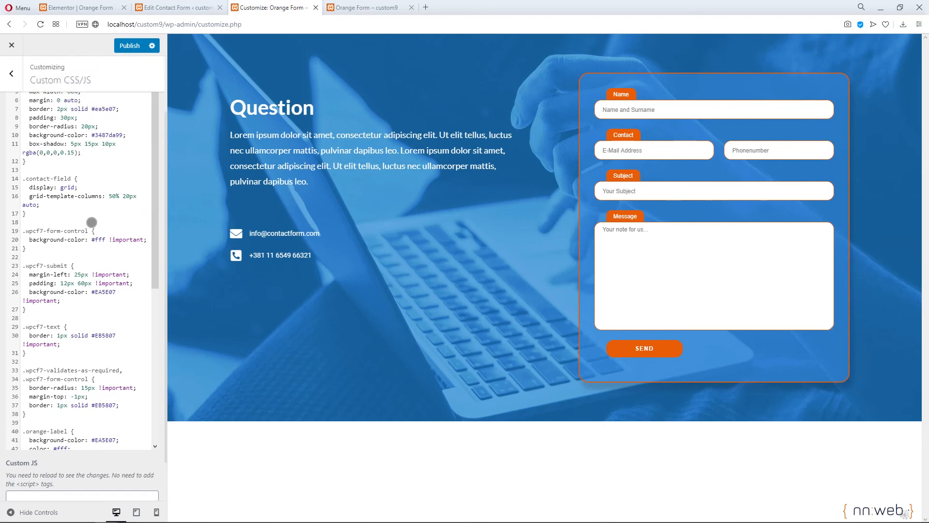
pyautogui.moveTo(29, 197); pyautogui.dragTo(43, 201)
pyautogui.hotkey('shift', 'End')
pyautogui.hotkey('ctrl', 'c')
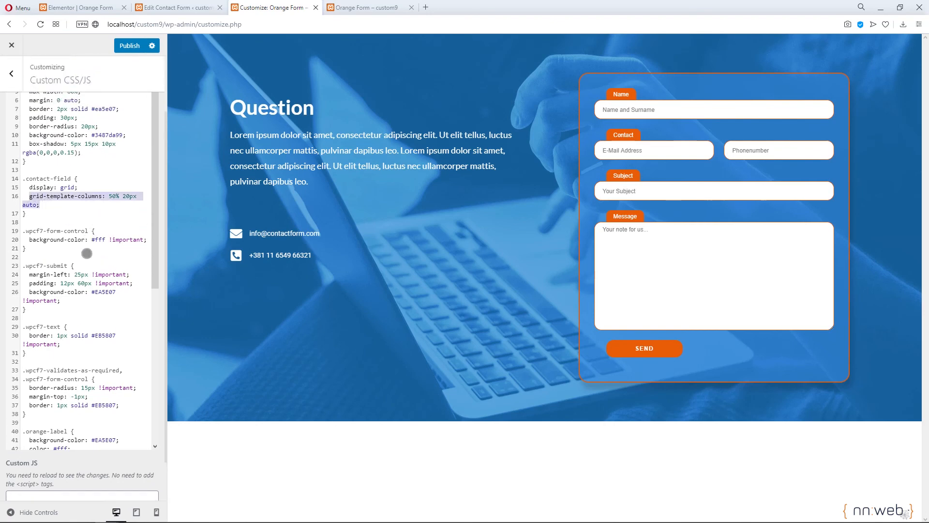
pyautogui.scroll(-5, 87, 253)
pyautogui.moveTo(114, 399); pyautogui.dragTo(39, 400)
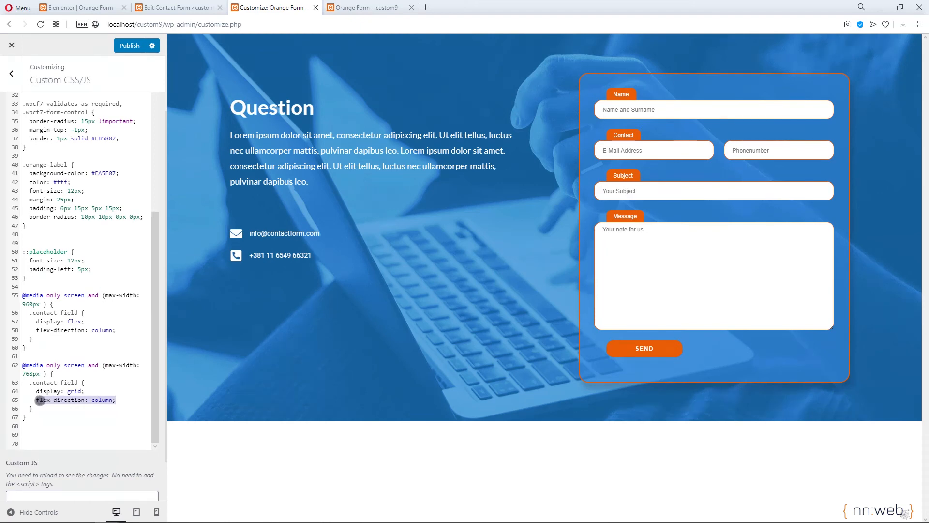
pyautogui.hotkey('ctrl', 'v')
pyautogui.click(100, 431)
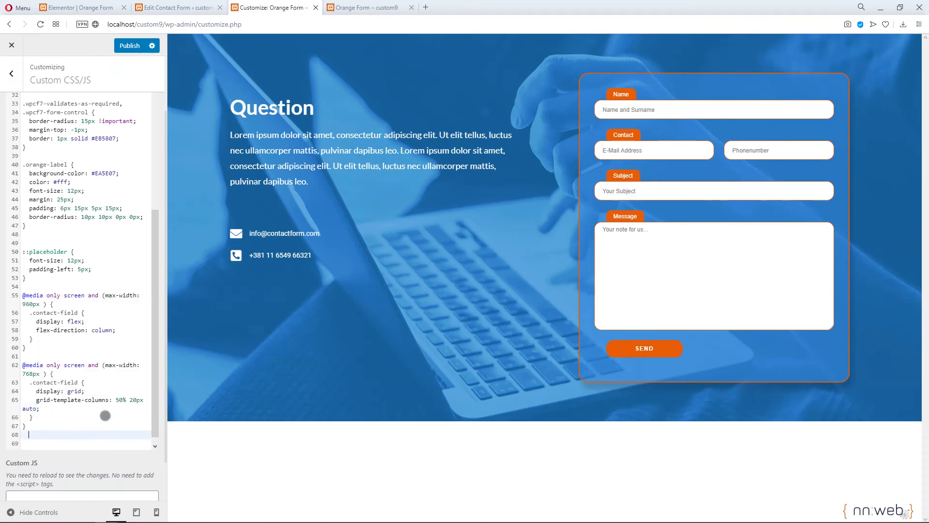
pyautogui.click(131, 45)
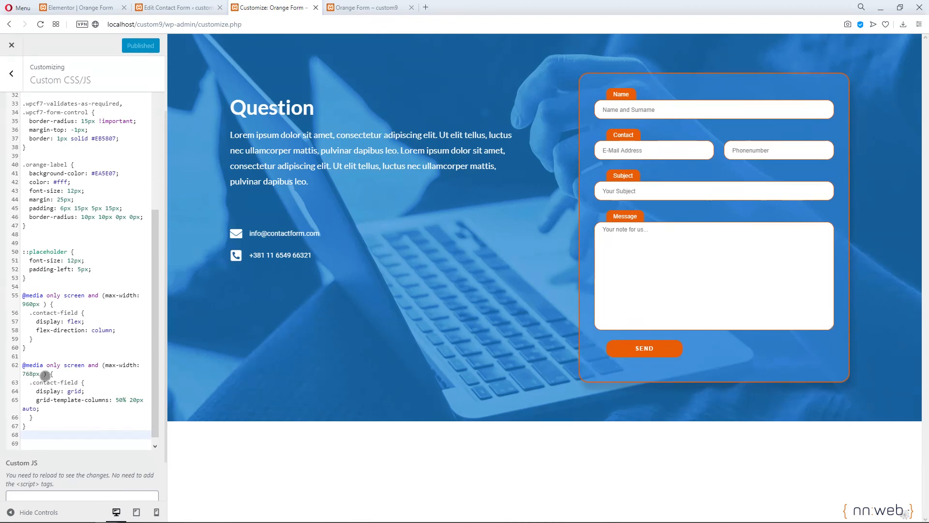
# Reload the live Orange Form page, narrow the preview to about 766 px and examine the contact fields' layout
pyautogui.click(387, 7)
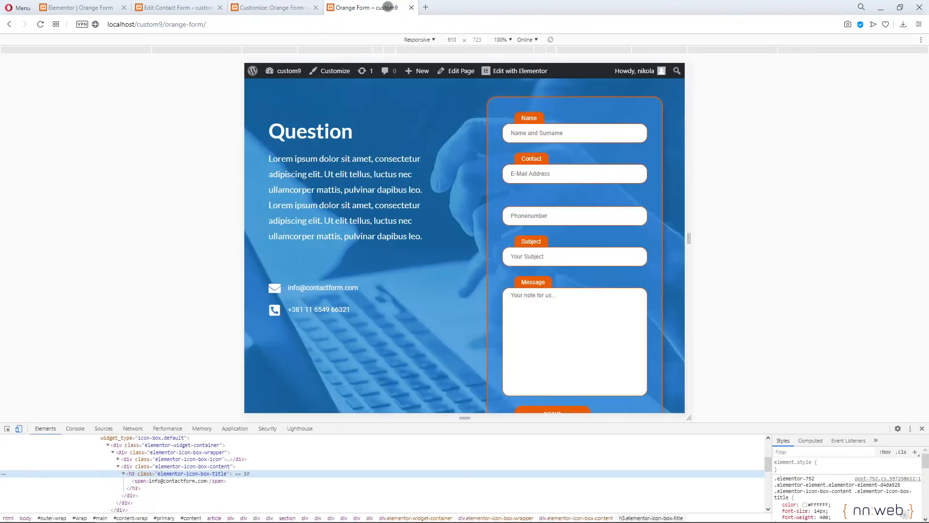
pyautogui.click(275, 25)
pyautogui.press('Return')
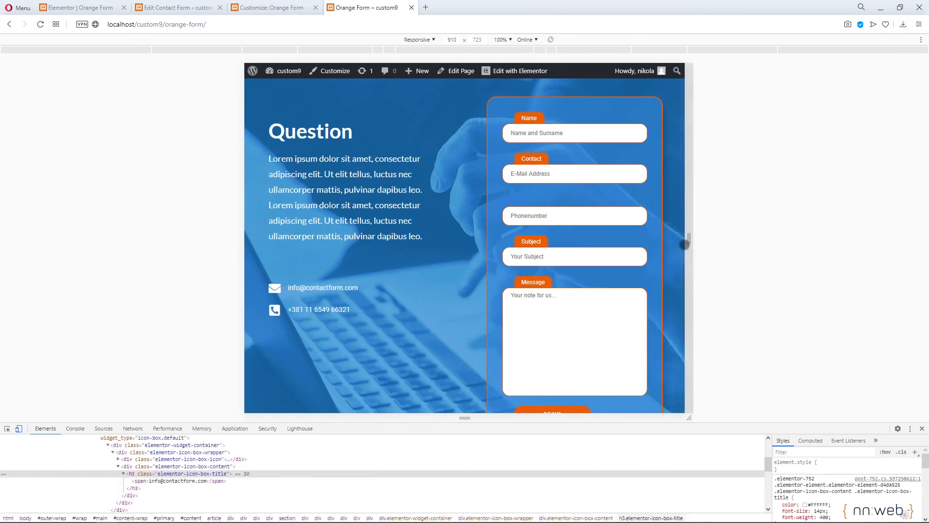
pyautogui.moveTo(689, 249); pyautogui.dragTo(654, 272)
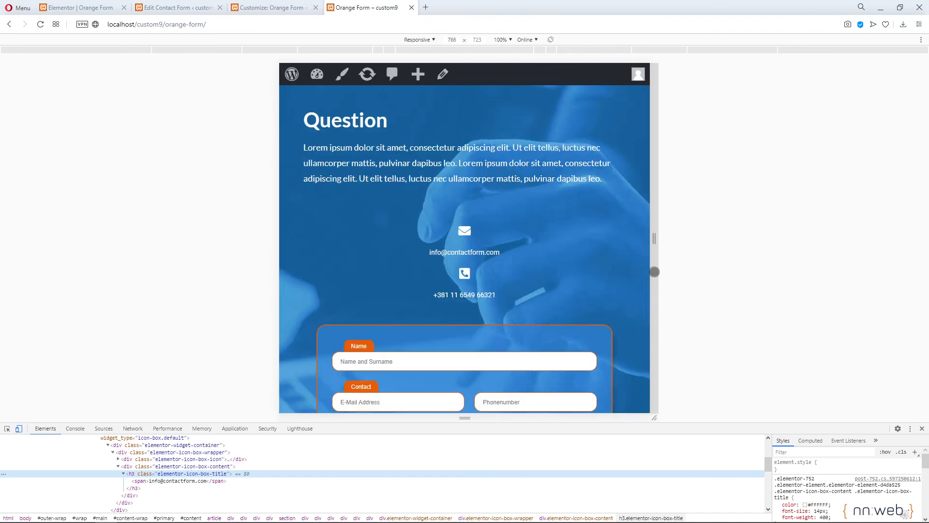
pyautogui.scroll(-3, 592, 255)
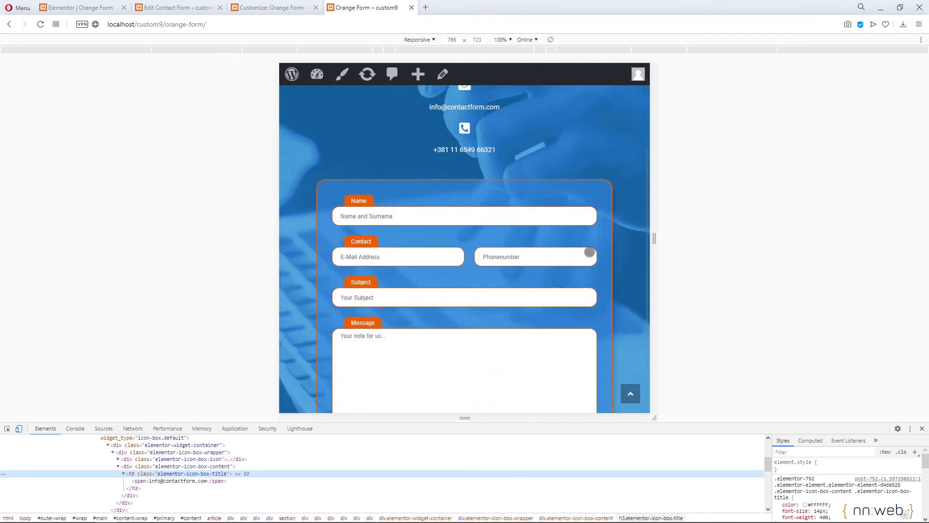
pyautogui.scroll(-2, 560, 199)
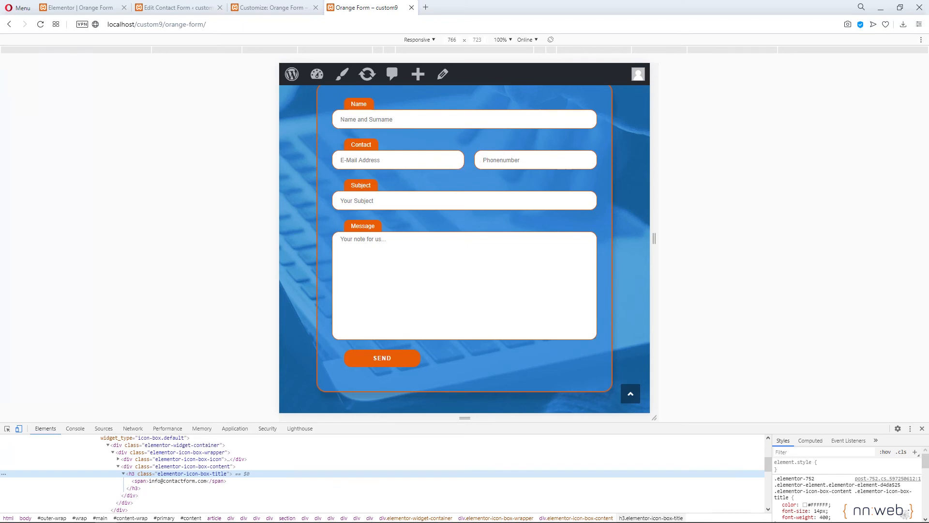
# In the custom CSS, copy the 960px media query below the 768px one, set its max-width to 580px and publish
pyautogui.hotkey('ctrl', 'Tab')
pyautogui.hotkey('ctrl', 'Tab')
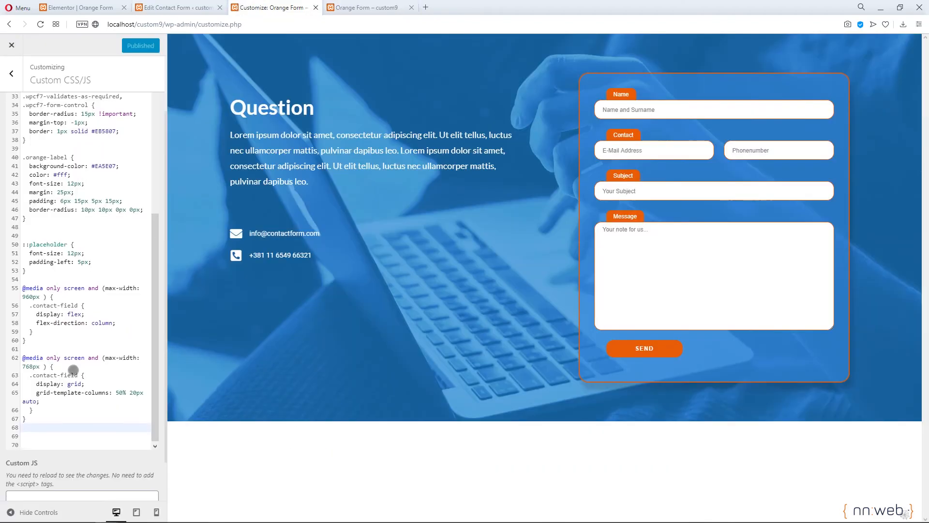
pyautogui.moveTo(34, 332); pyautogui.dragTo(20, 288)
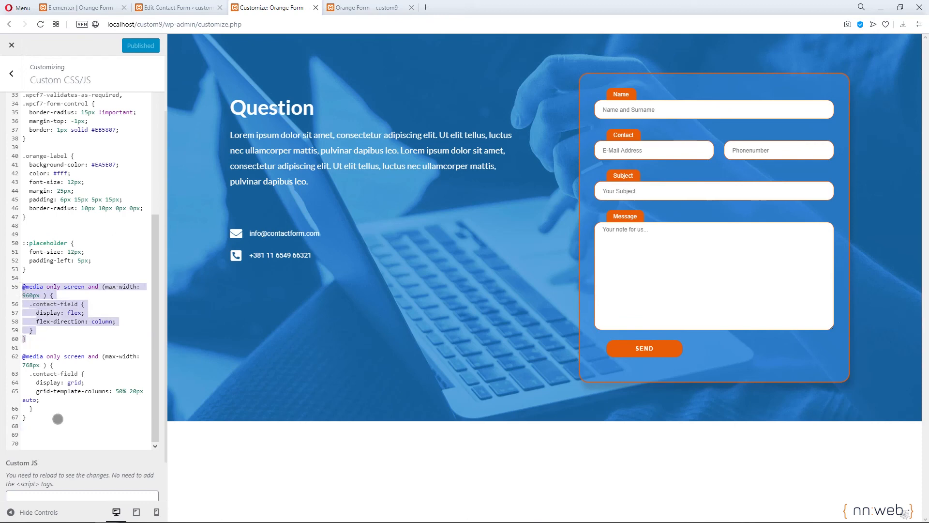
pyautogui.click(49, 426)
pyautogui.press('Return')
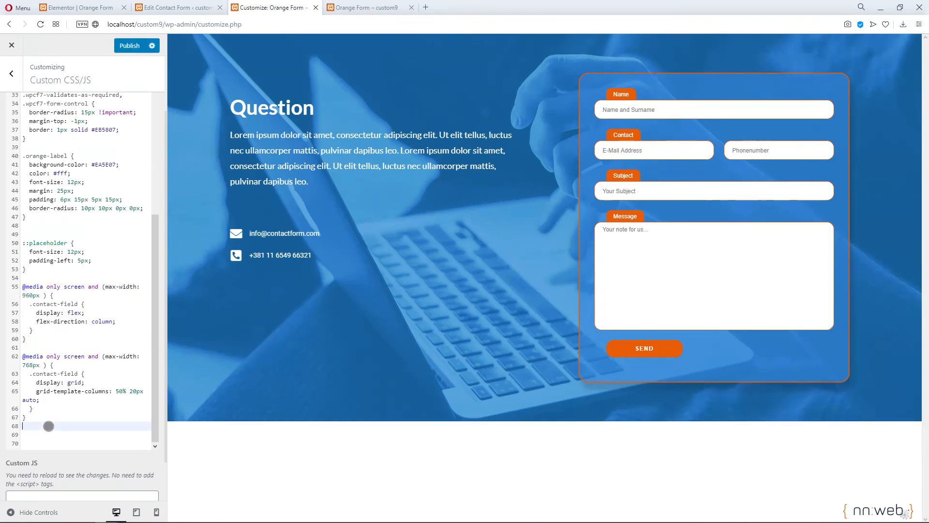
pyautogui.write('@media only screen and (max-width: 960px ) {   .contact-field {     display: flex;     flex-direction: column;   } }')
pyautogui.moveTo(33, 402); pyautogui.dragTo(14, 403)
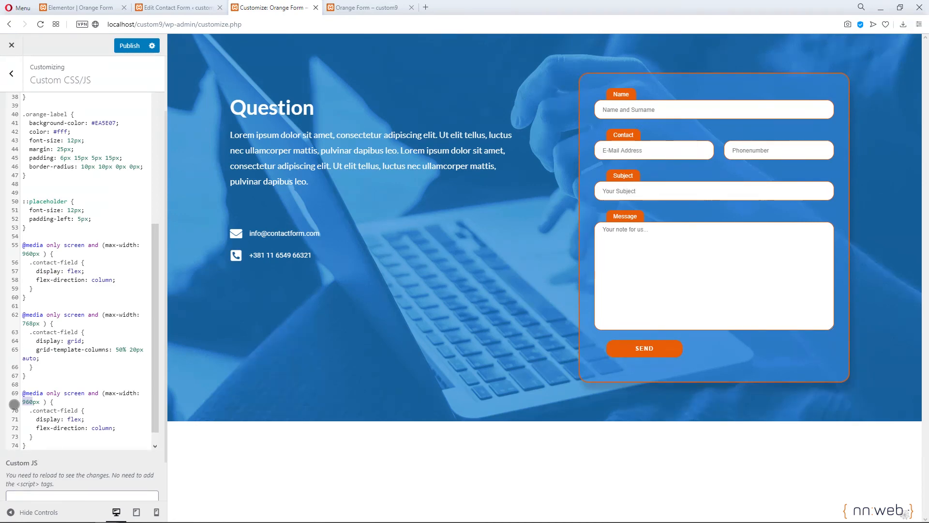
pyautogui.write('580')
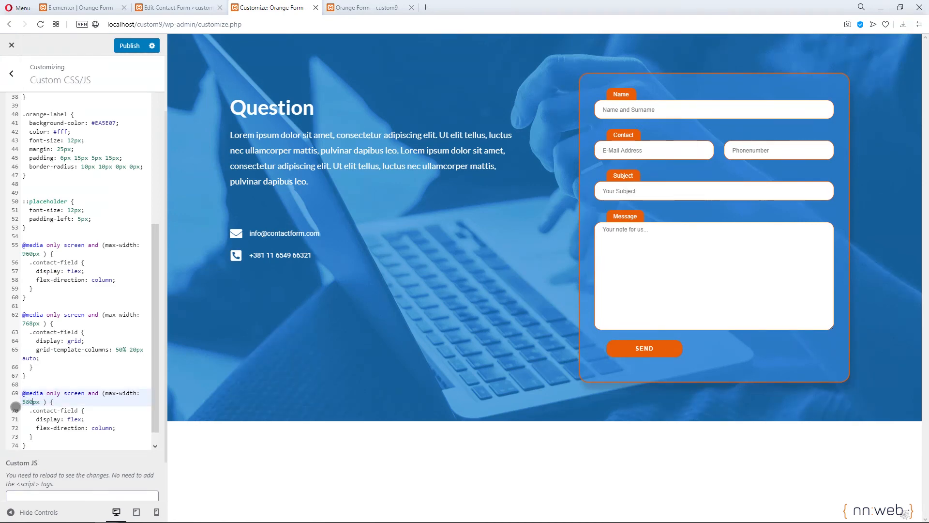
pyautogui.click(129, 46)
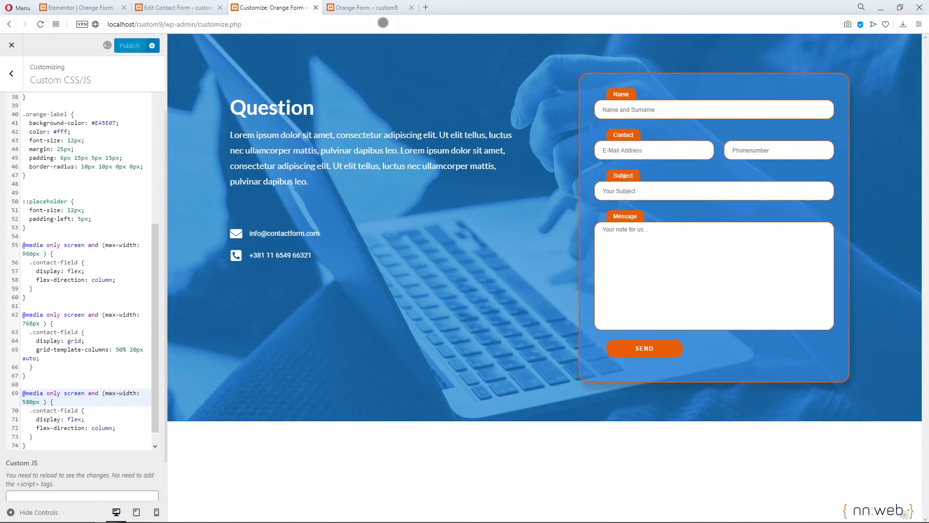
# Reload the live form page and check its layout at preview widths of about 566 px and 431 px
pyautogui.click(364, 8)
pyautogui.click(365, 24)
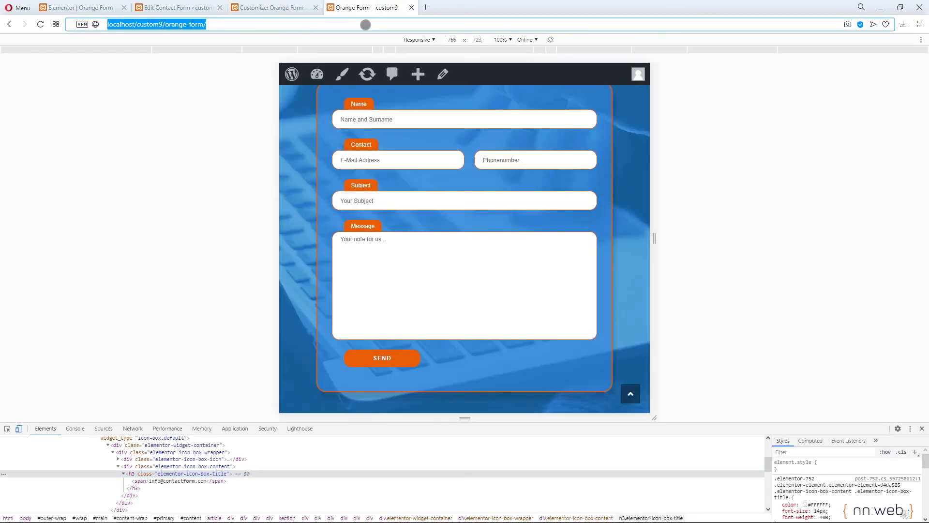
pyautogui.click(41, 24)
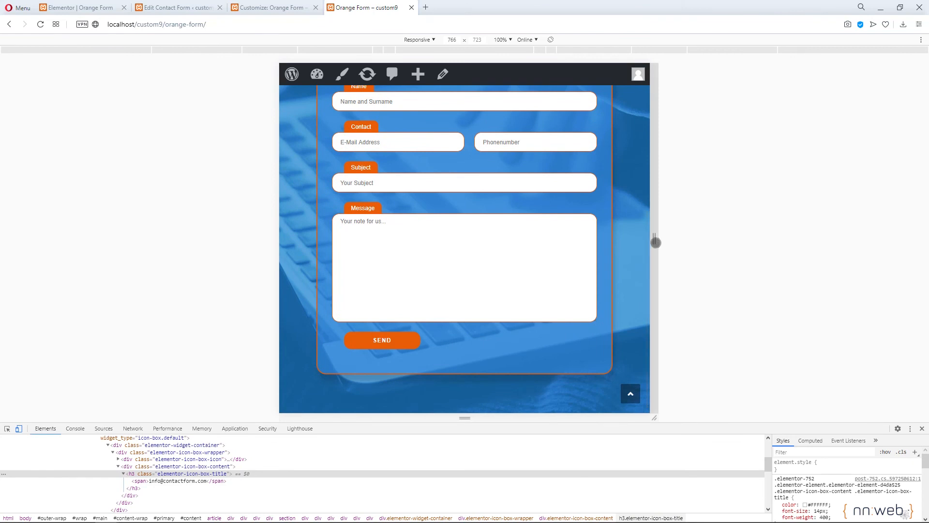
pyautogui.moveTo(655, 244); pyautogui.dragTo(605, 260)
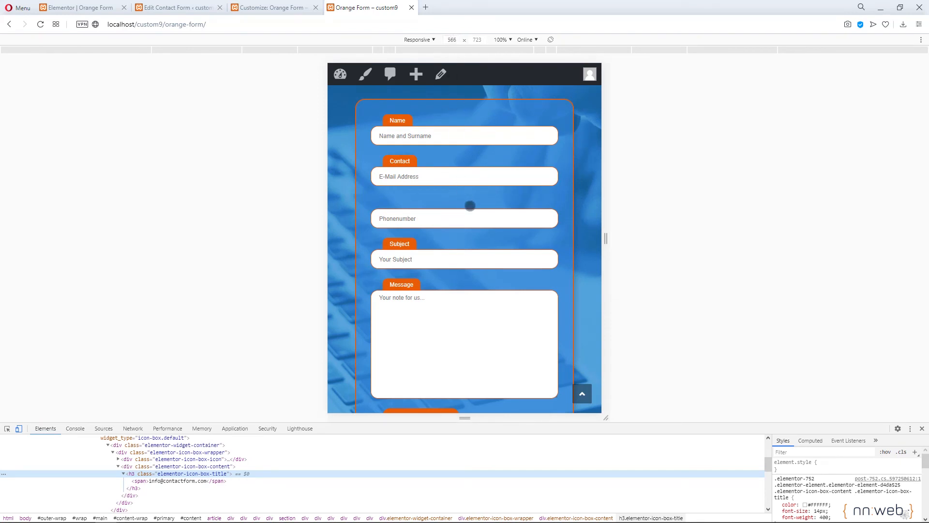
pyautogui.scroll(-2, 469, 205)
pyautogui.scroll(1, 470, 207)
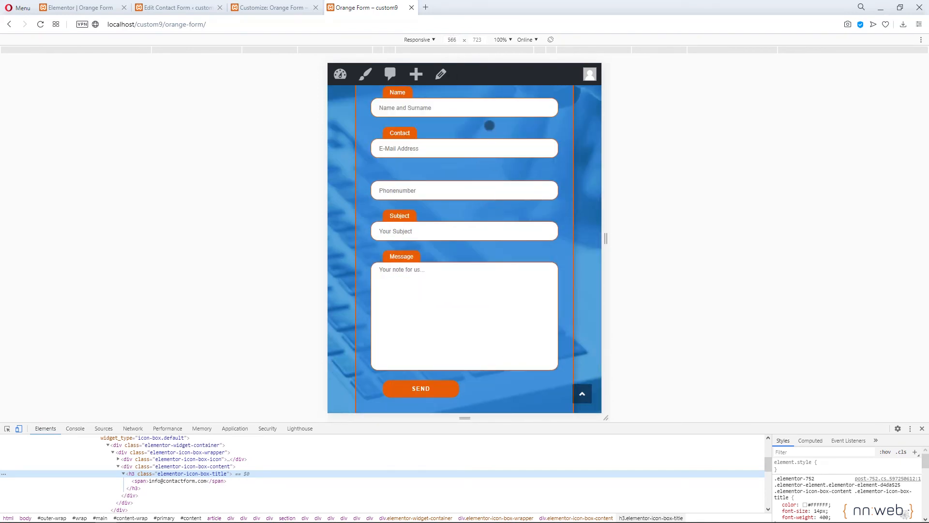
pyautogui.moveTo(602, 240); pyautogui.dragTo(572, 264)
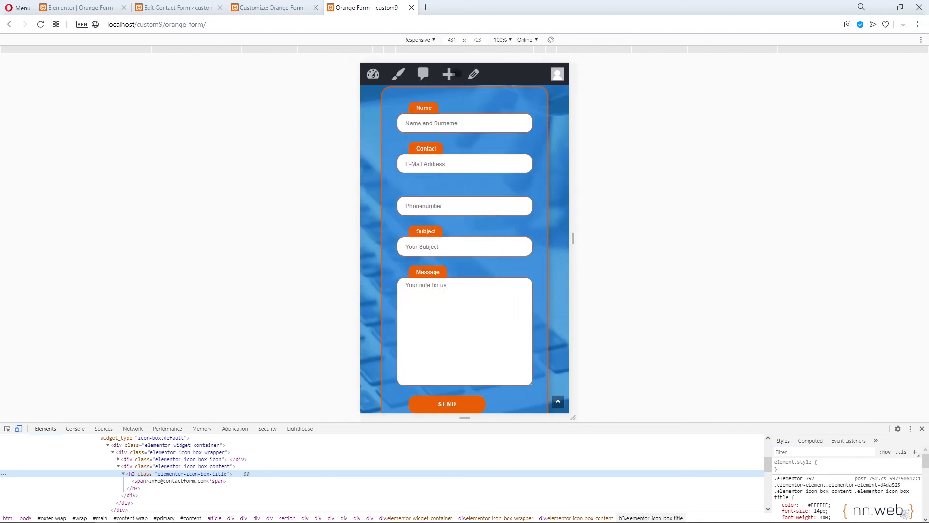
# Preview the live form page with the iPhone 5/SE and iPhone X device presets and examine the form's layout
pyautogui.click(419, 39)
pyautogui.click(435, 118)
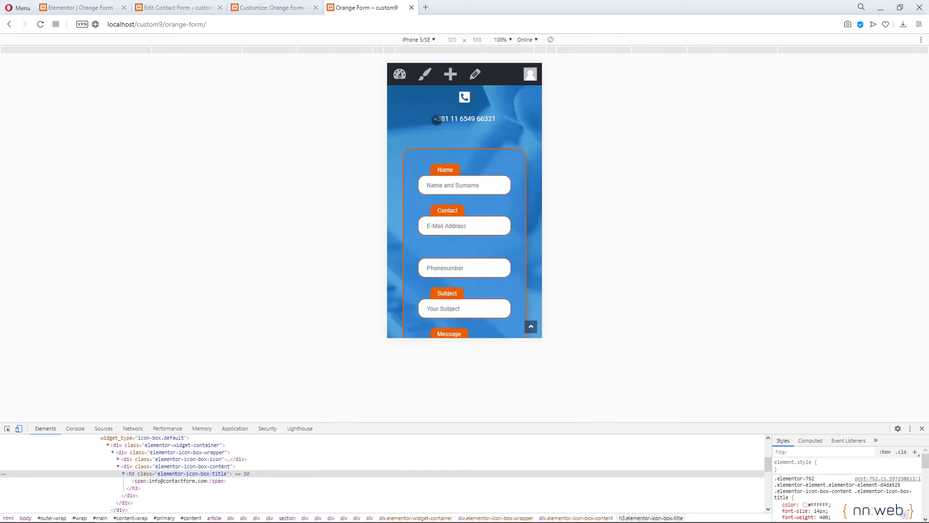
pyautogui.scroll(-4, 485, 196)
pyautogui.scroll(5, 484, 196)
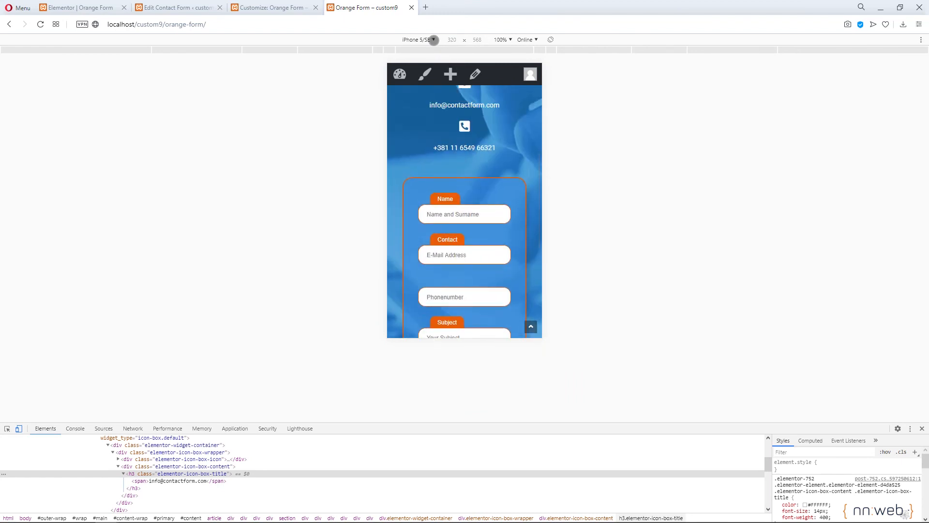
pyautogui.click(430, 39)
pyautogui.click(441, 150)
pyautogui.scroll(-3, 481, 193)
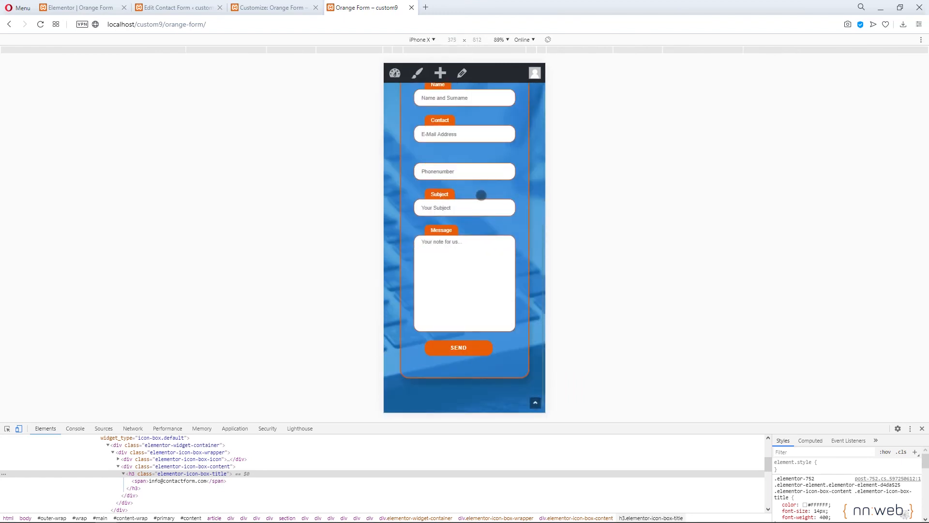
pyautogui.scroll(1, 517, 257)
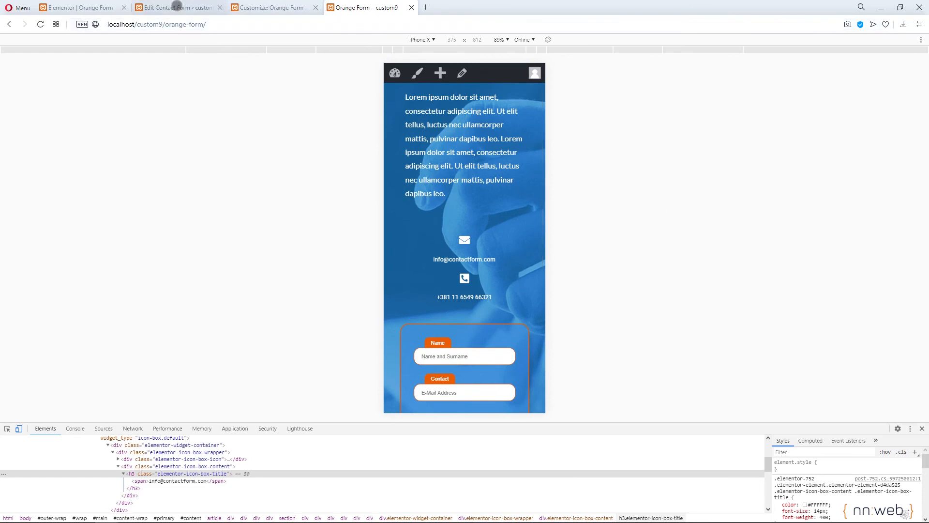
# Return to the Orange Form page in Elementor and add a new single-column section below the contact form section
pyautogui.click(178, 6)
pyautogui.click(101, 5)
pyautogui.scroll(-2, 504, 276)
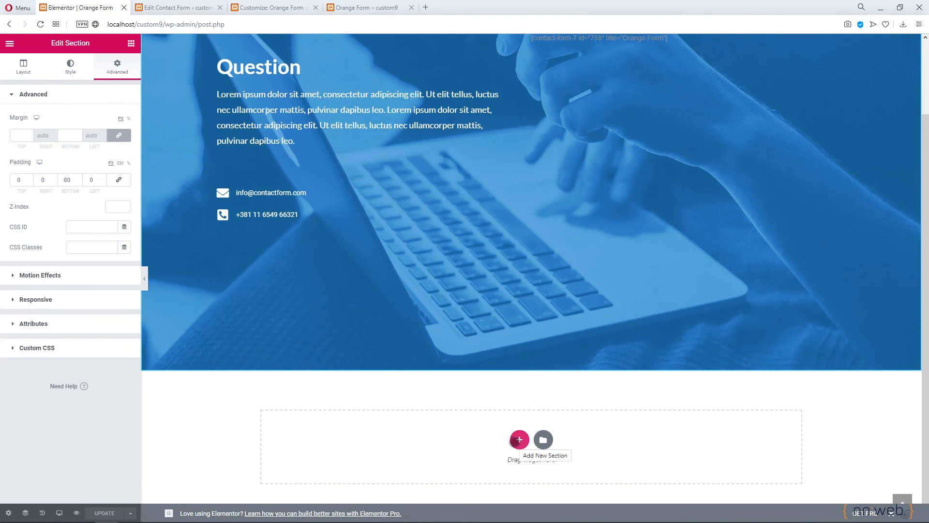
pyautogui.click(520, 439)
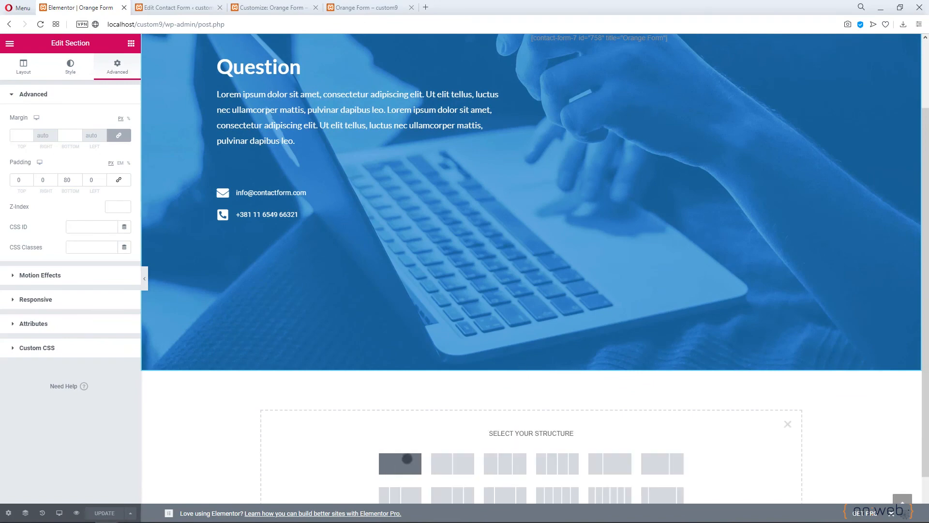
pyautogui.click(407, 457)
# Stretch the new section and set its content width to Full Width and its columns gap to No Gap
pyautogui.click(119, 116)
pyautogui.click(118, 154)
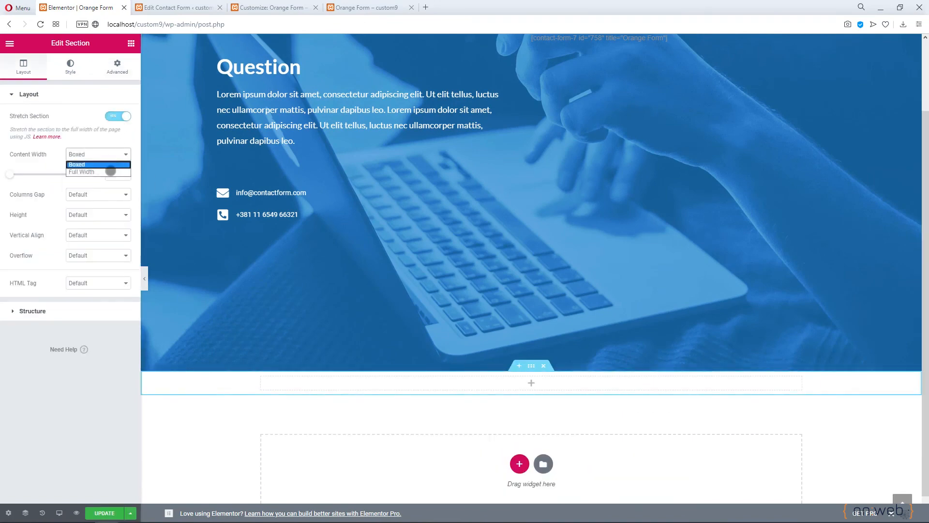
pyautogui.click(111, 170)
pyautogui.click(107, 176)
pyautogui.click(107, 192)
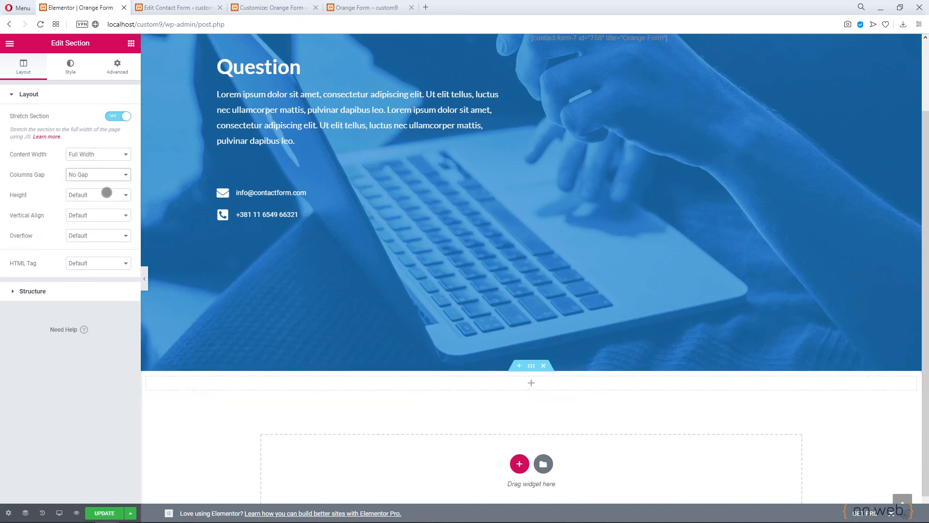
# Choose a gradient background for the new section and give the section a minimum height of 200 px
pyautogui.click(72, 68)
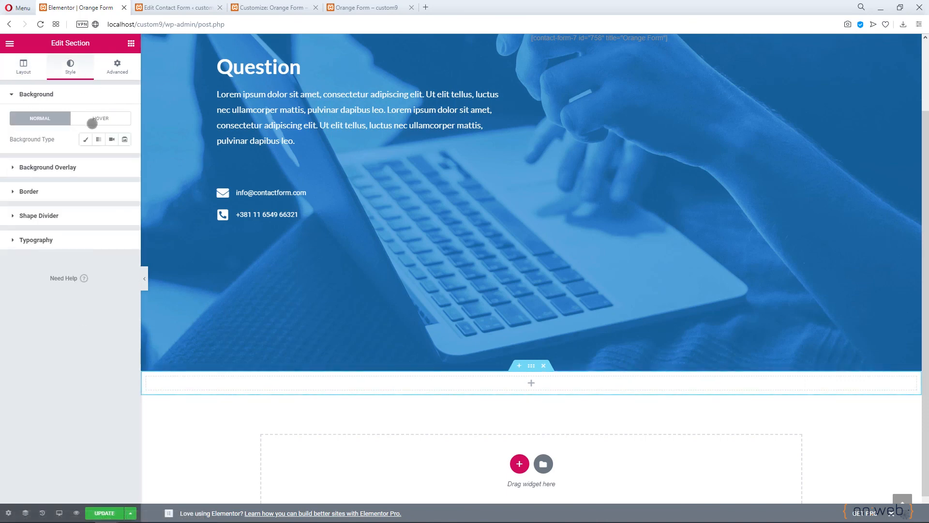
pyautogui.click(98, 139)
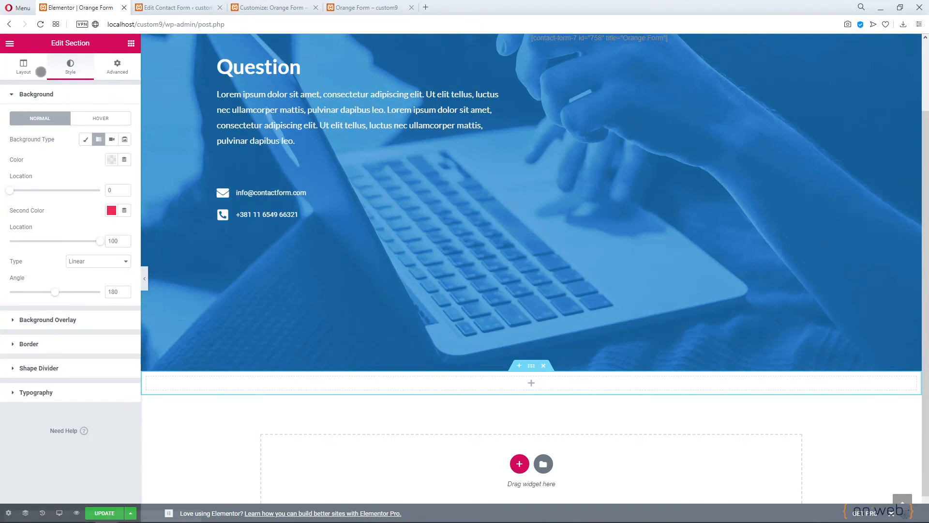
pyautogui.click(23, 68)
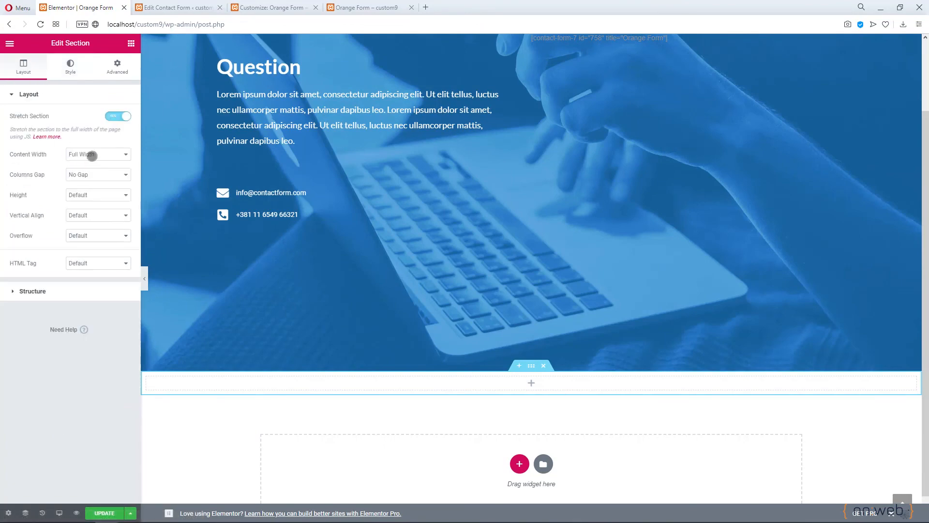
pyautogui.click(97, 195)
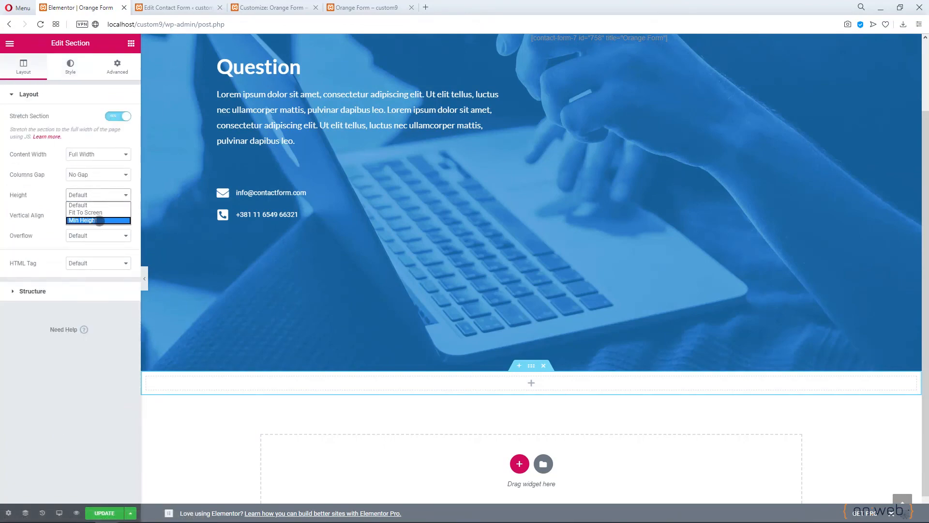
pyautogui.click(99, 221)
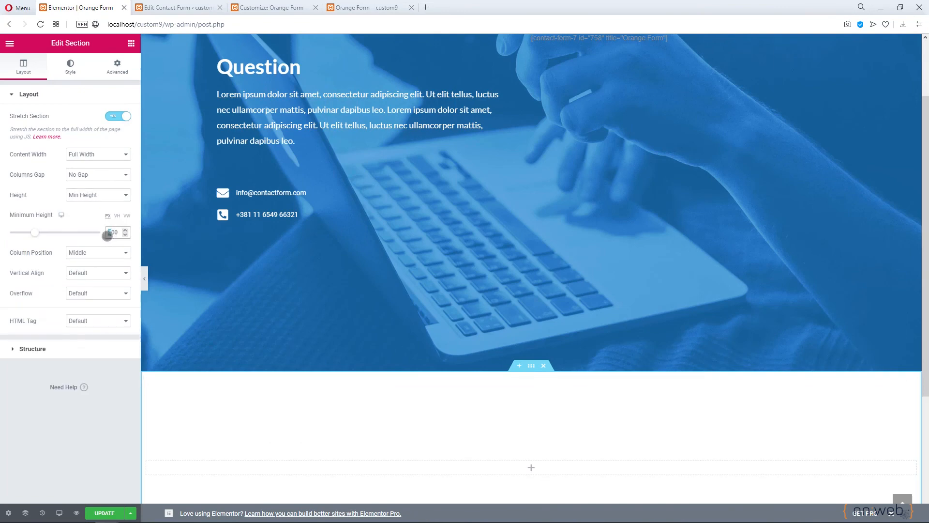
pyautogui.write('2')
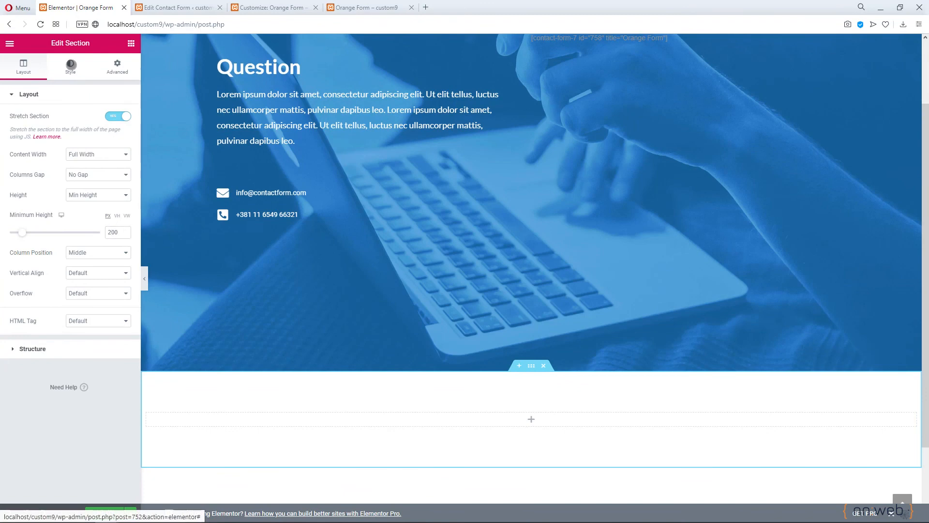
# Set the section gradient's first color to amber yellow and its second color to dark orange by pasting the color codes
pyautogui.click(70, 67)
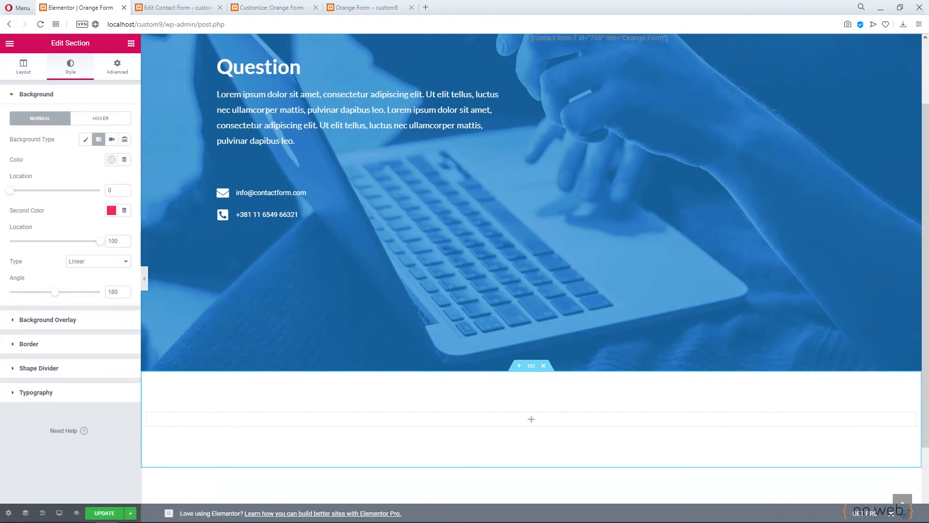
pyautogui.click(113, 161)
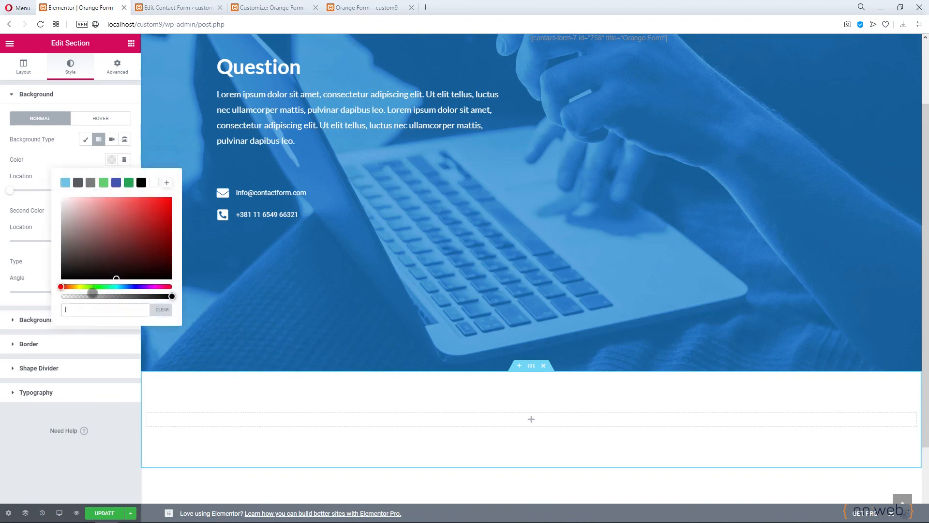
pyautogui.click(93, 309)
pyautogui.hotkey('ctrl', 'v')
pyautogui.click(97, 459)
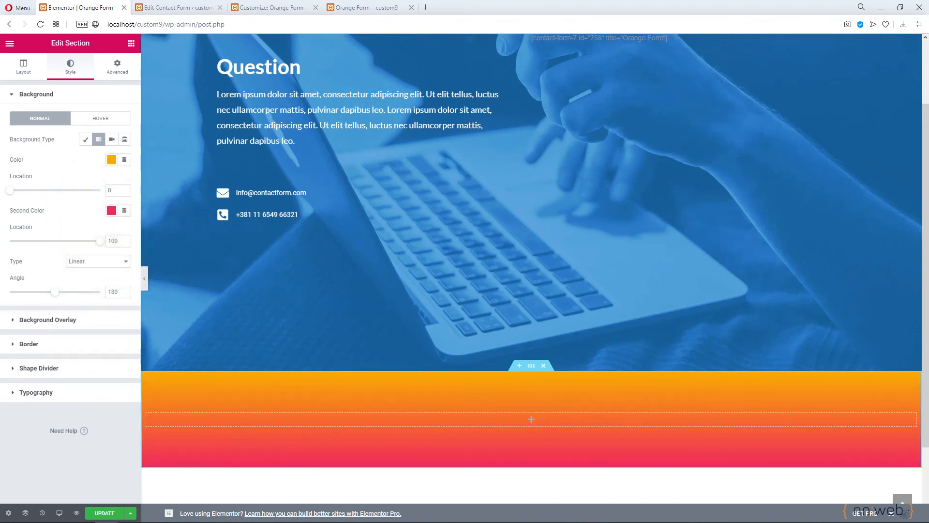
pyautogui.click(111, 212)
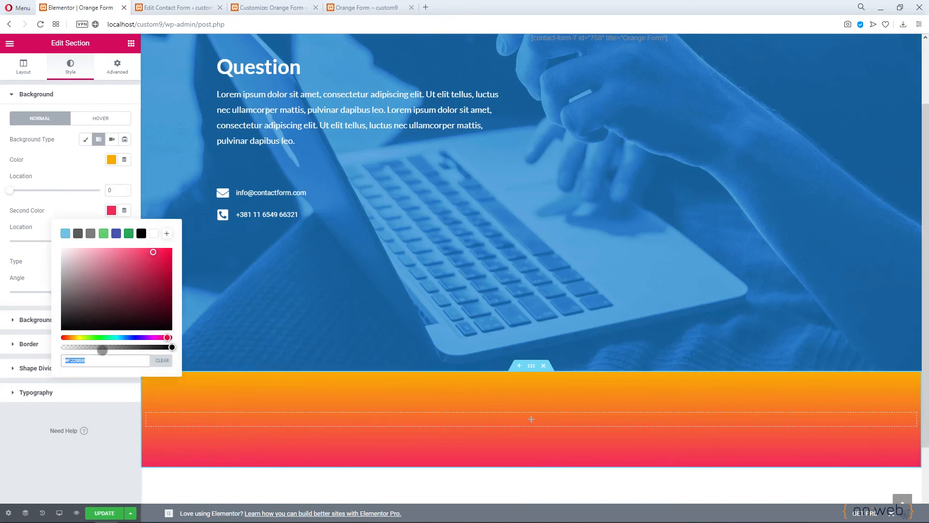
pyautogui.hotkey('ctrl', 'v')
pyautogui.click(105, 414)
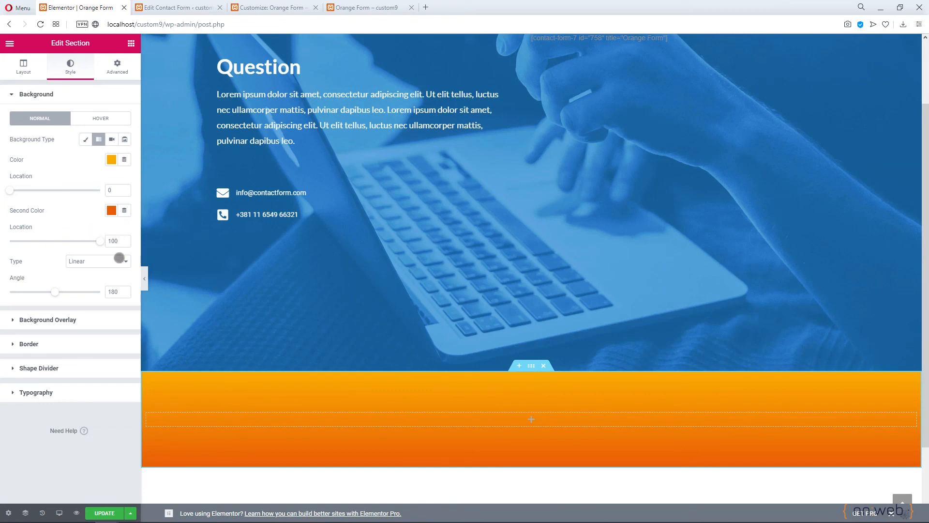
# Set the linear gradient's angle to 90 and update the page
pyautogui.moveTo(118, 291); pyautogui.dragTo(102, 291)
pyautogui.write('90')
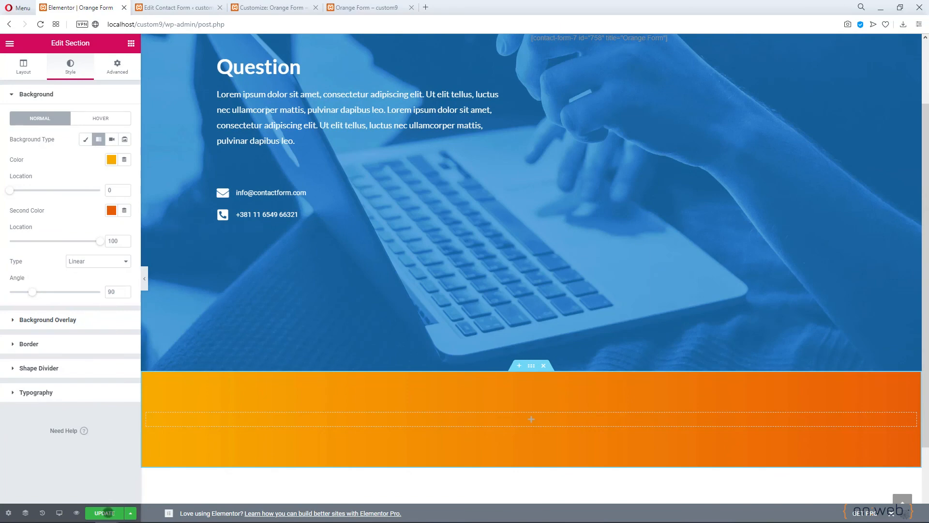
pyautogui.click(105, 513)
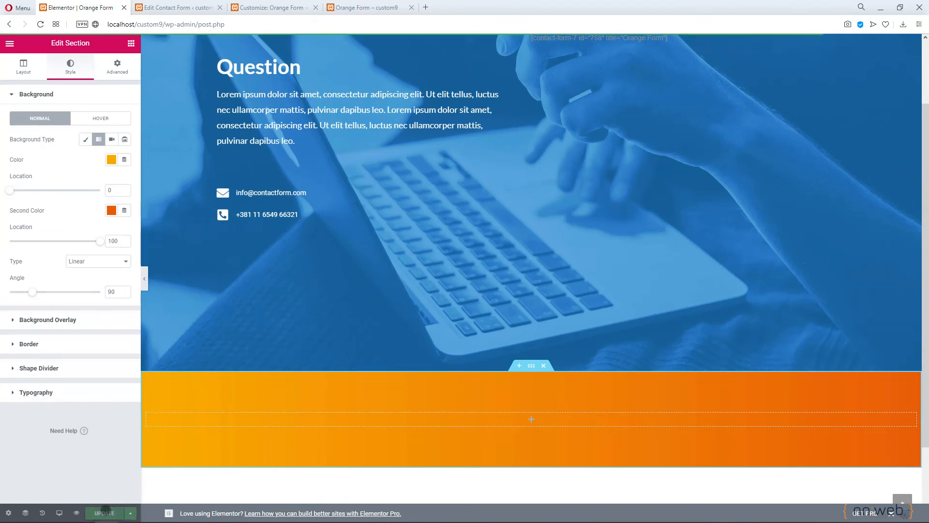
# Reload the live Orange Form page in the iPhone X preview and check the form and the gradient section below it
pyautogui.click(367, 7)
pyautogui.click(327, 27)
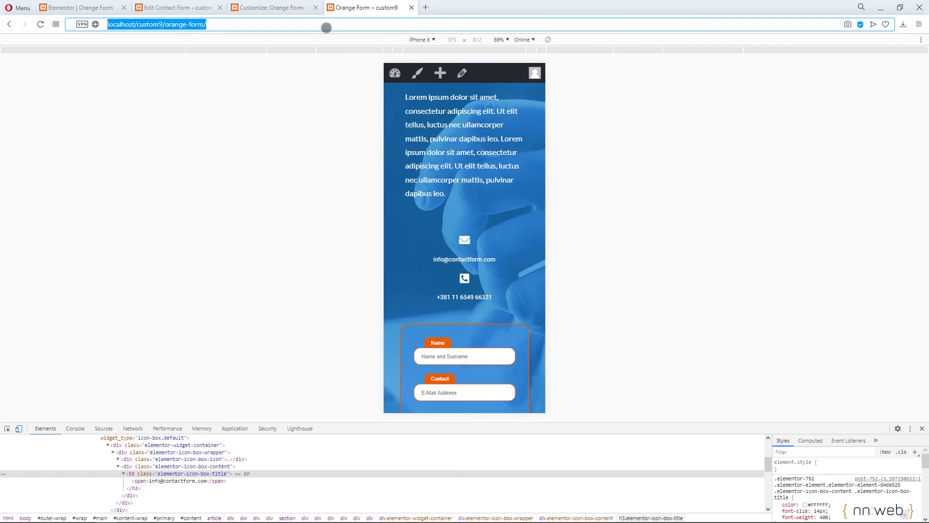
pyautogui.press('Return')
pyautogui.scroll(-8, 492, 253)
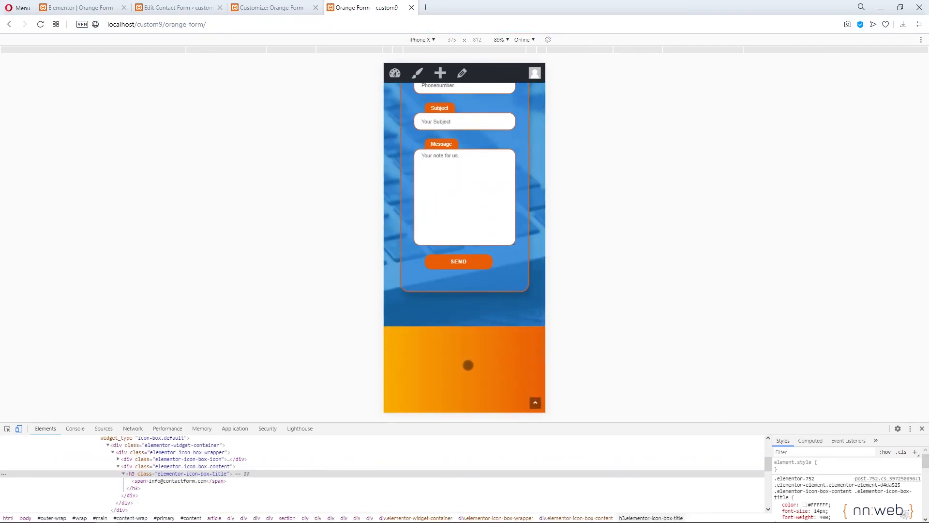
pyautogui.scroll(5, 465, 372)
pyautogui.scroll(2, 464, 371)
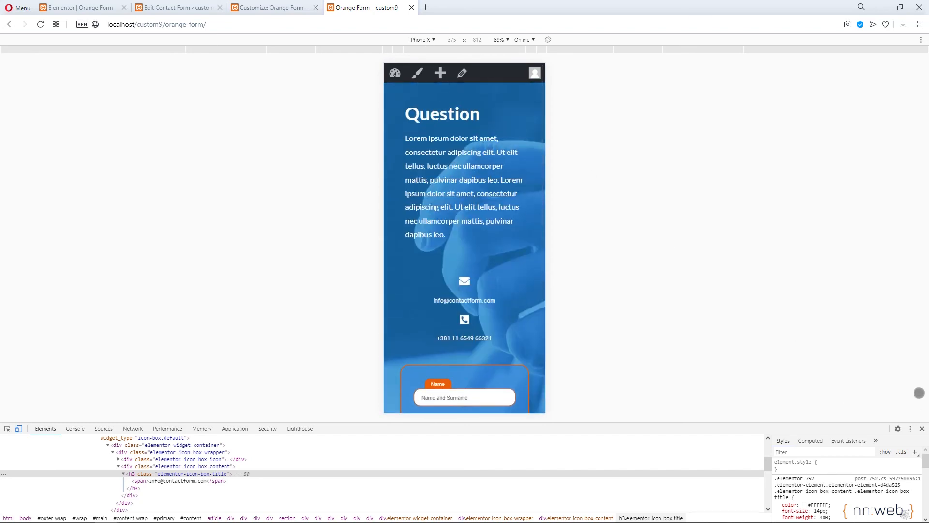
# Close the developer tools and review the finished form page at full desktop width
pyautogui.click(922, 428)
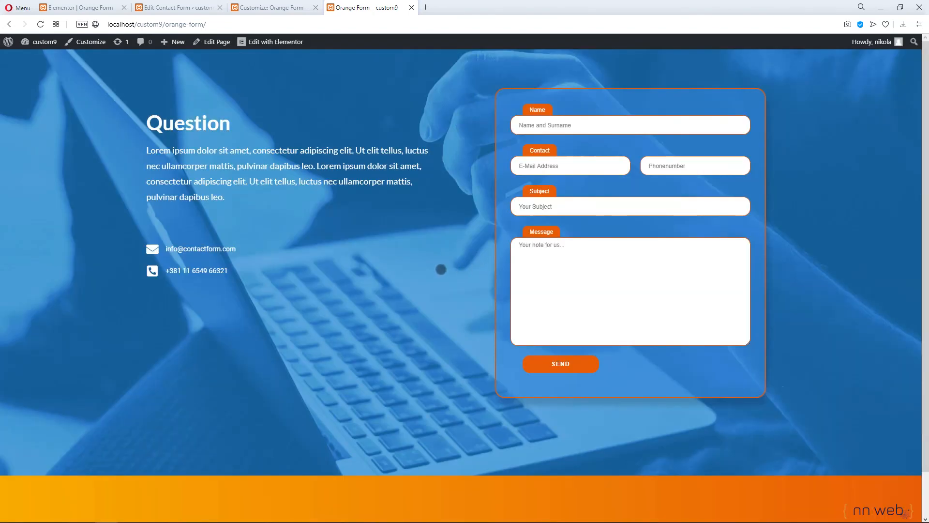
pyautogui.scroll(-1, 441, 270)
pyautogui.scroll(1, 440, 270)
pyautogui.scroll(-1, 334, 266)
pyautogui.scroll(1, 335, 273)
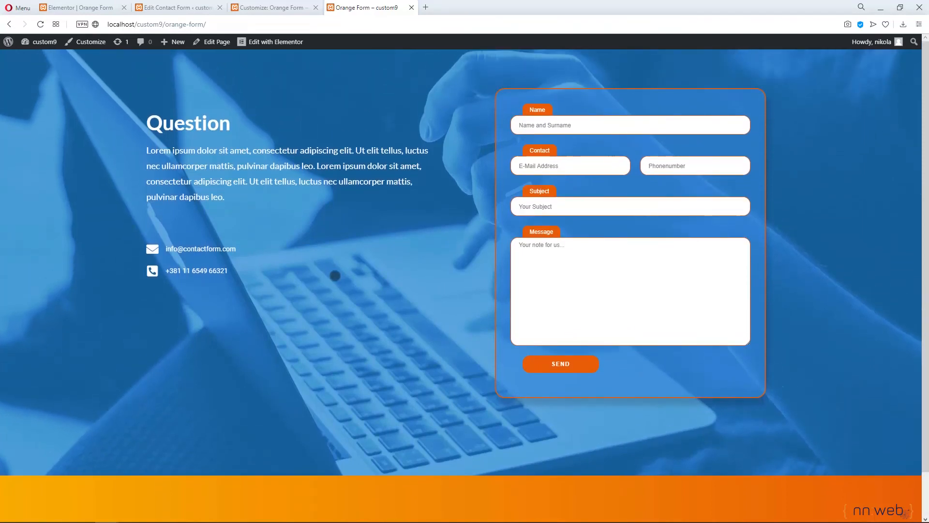